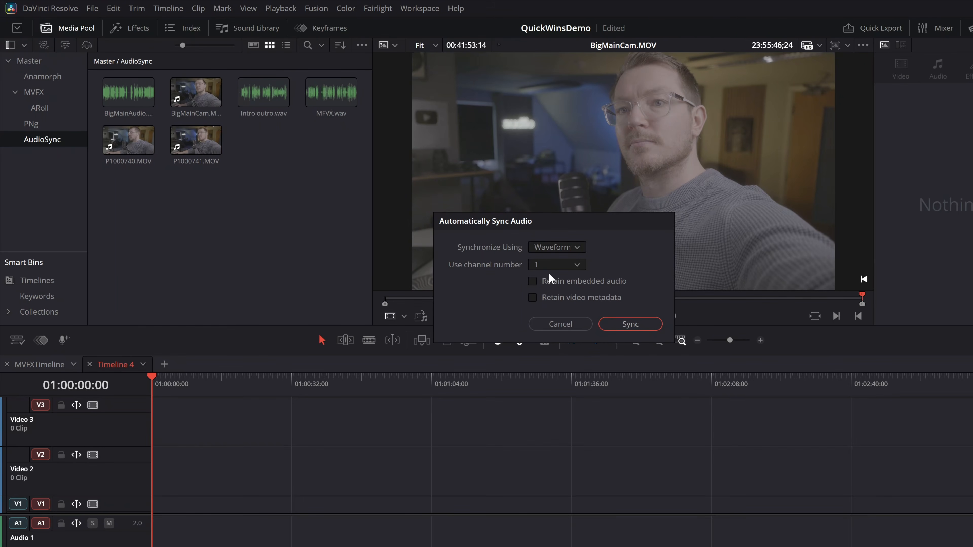
# Sync the audio by waveform using channel 1, and place BigMainCam.MOV at the start of Timeline 4.
pyautogui.click(642, 326)
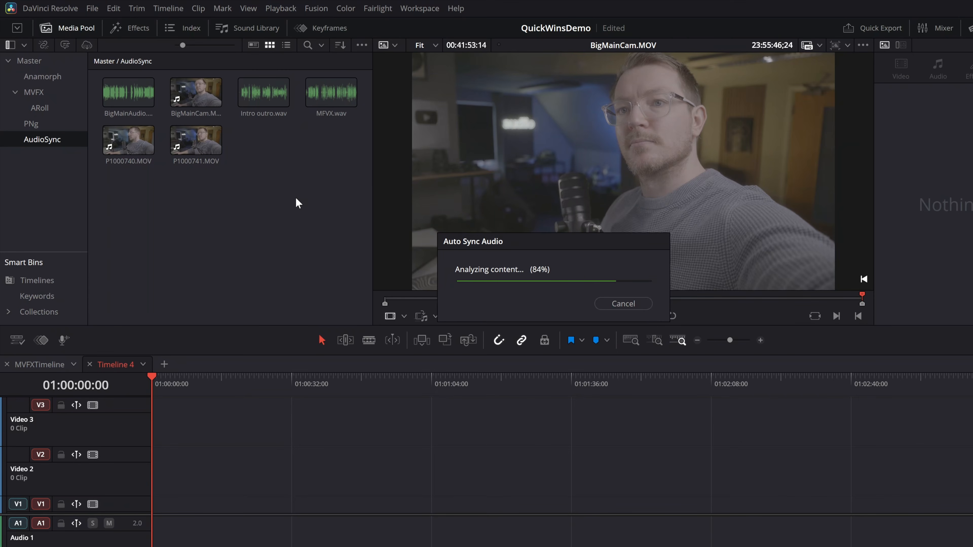
pyautogui.moveTo(204, 99); pyautogui.dragTo(148, 505)
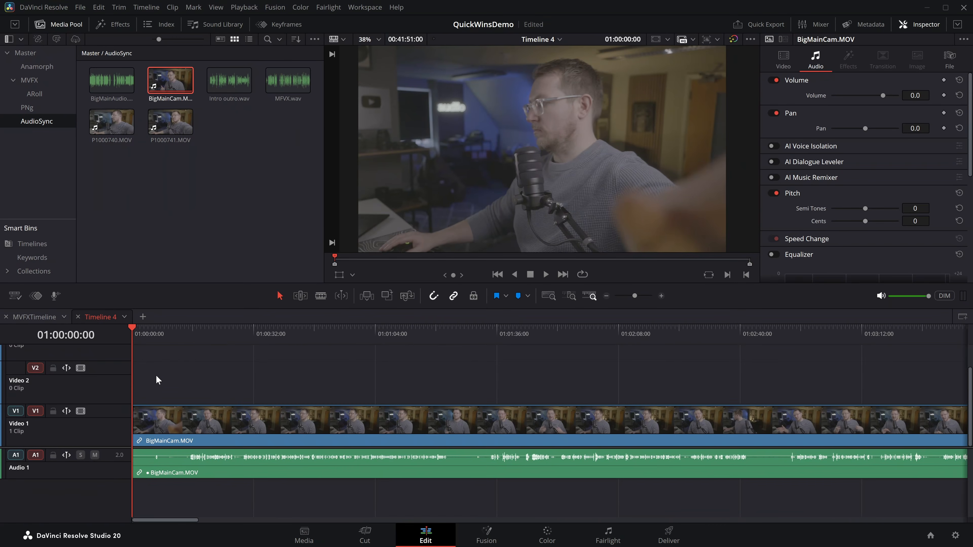
# Play Timeline 4 from about the 16-second point to check the synced audio of BigMainCam.MOV.
pyautogui.click(191, 333)
pyautogui.press('space')
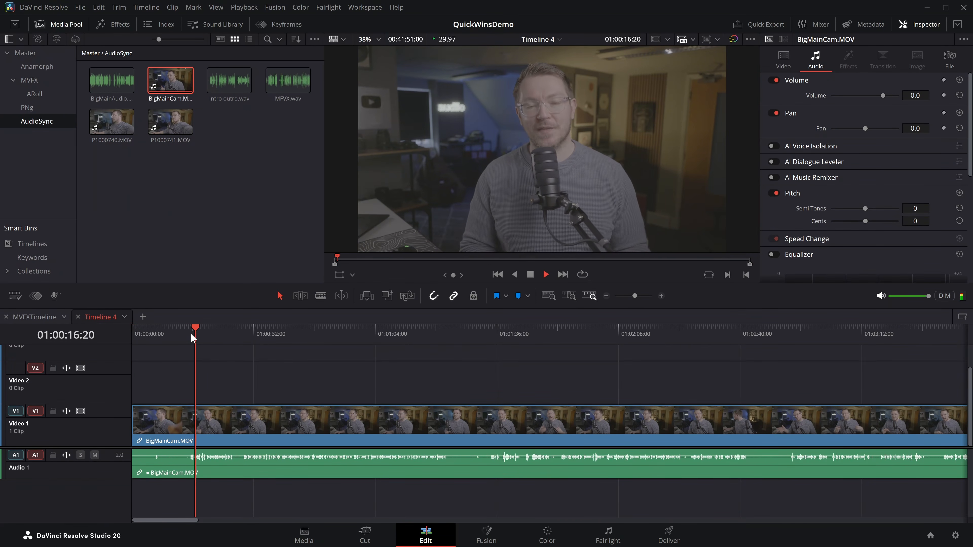
pyautogui.press('space')
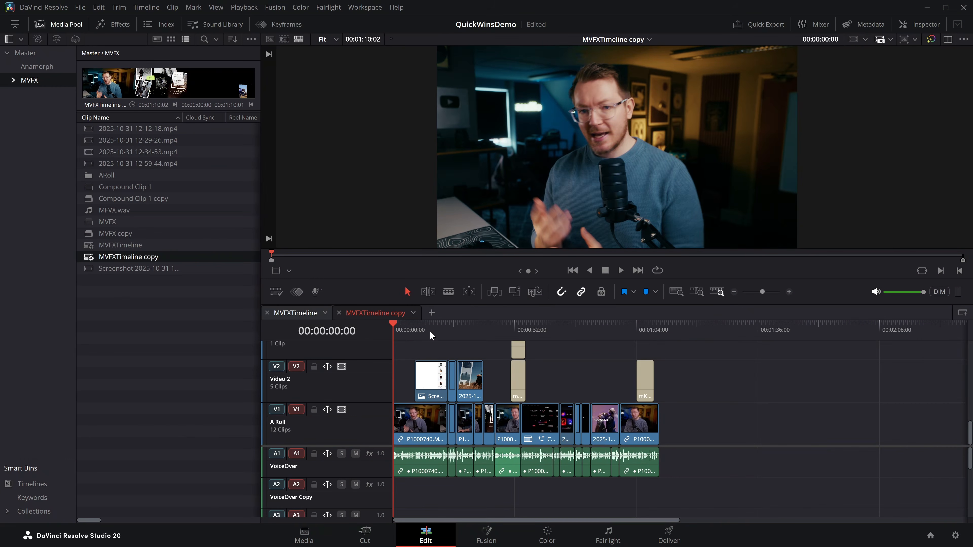
# Mark the range from 00:00:05:22 to 00:00:52:05 in MVFXTimeline copy and create a subclip from it.
pyautogui.click(415, 329)
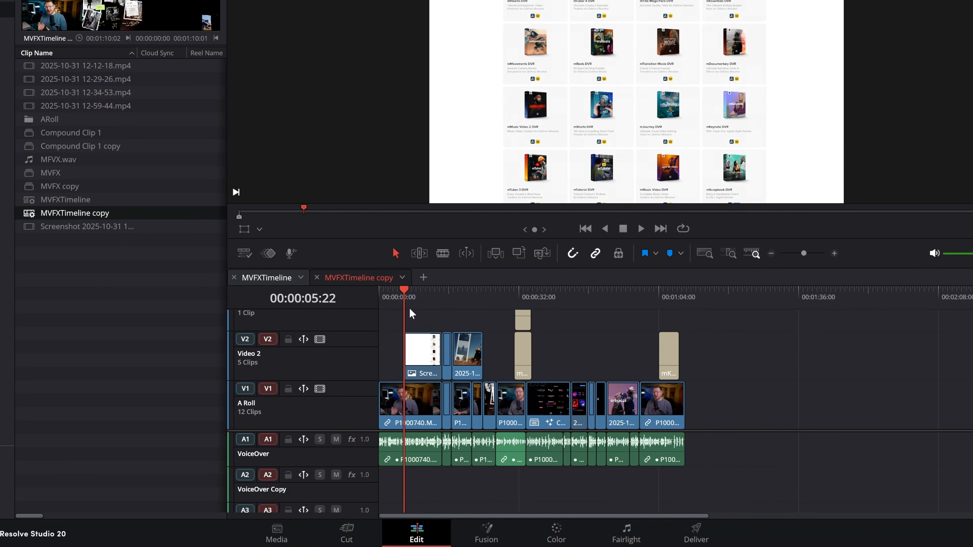
pyautogui.press('i')
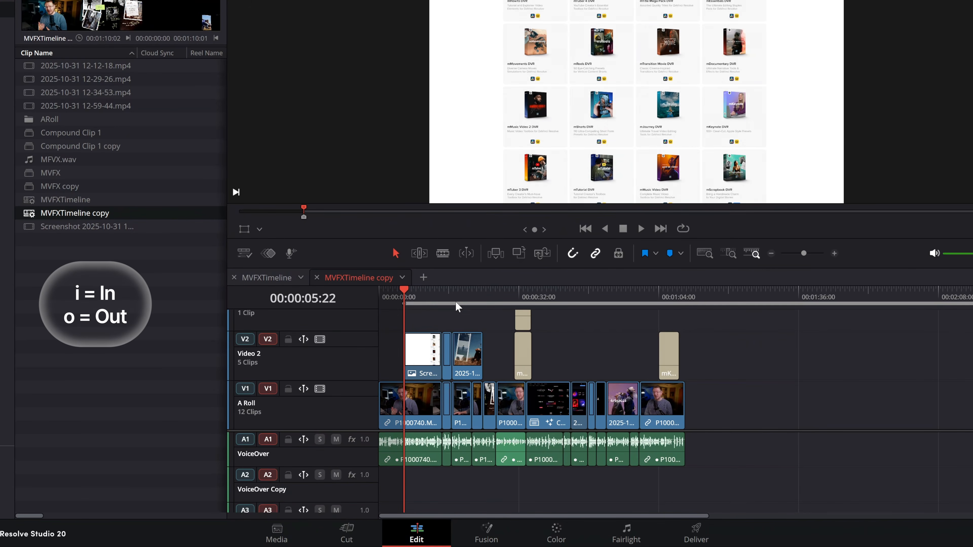
pyautogui.moveTo(404, 295); pyautogui.dragTo(607, 296)
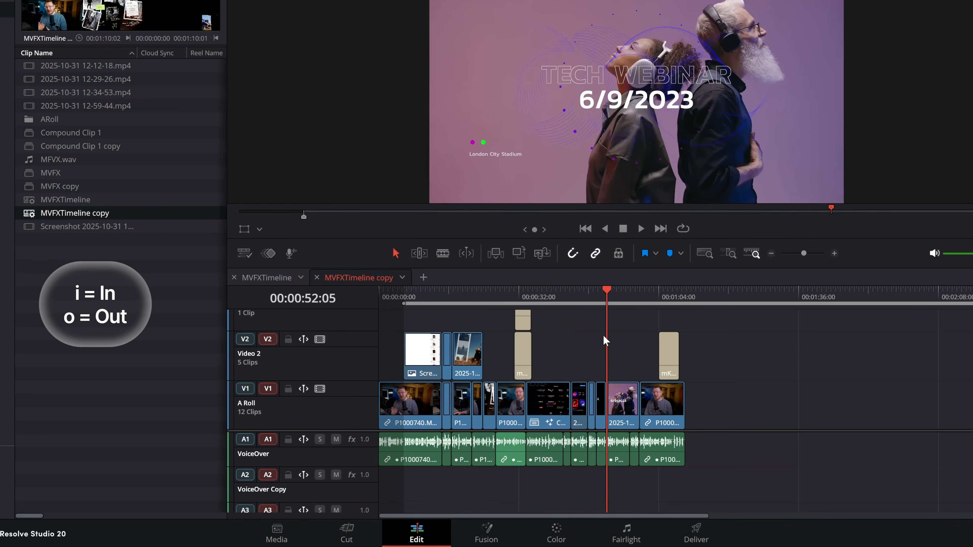
pyautogui.press('o')
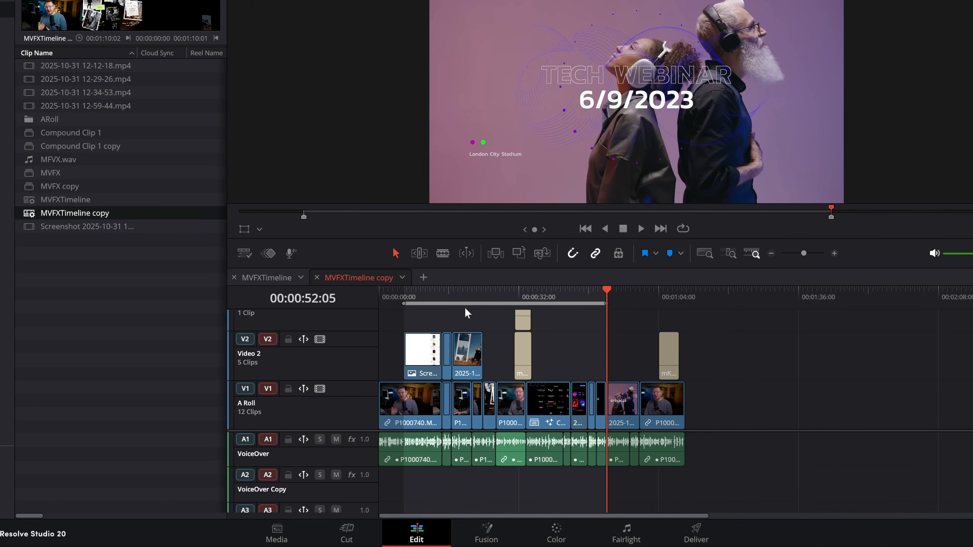
pyautogui.rightClick(470, 302)
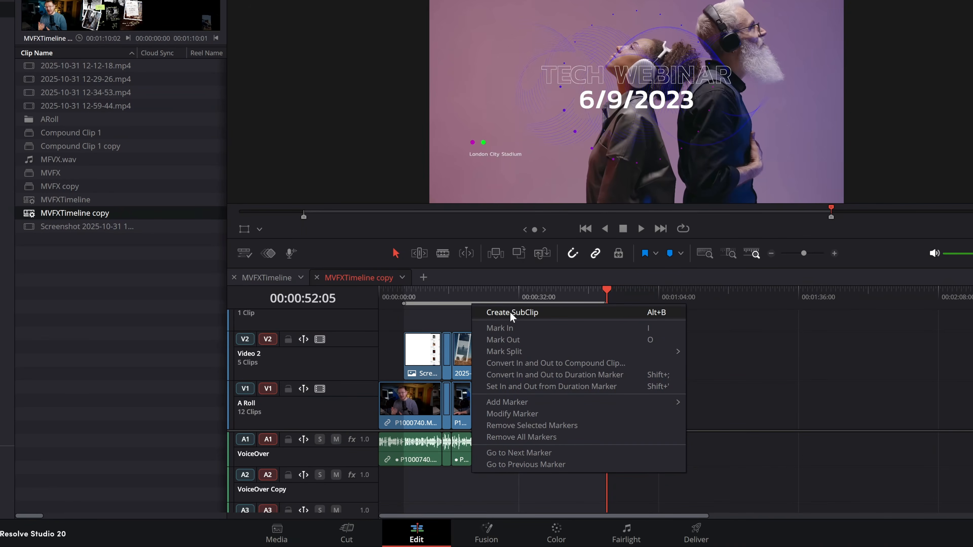
pyautogui.click(661, 312)
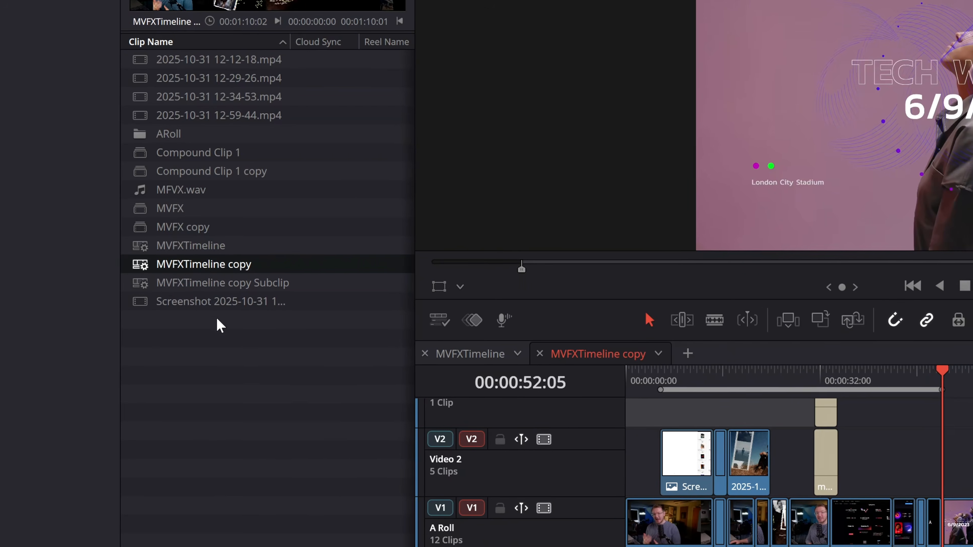
# Place MVFXTimeline copy Subclip at the start of Timeline 4 and decompose it in place using clips only.
pyautogui.click(230, 290)
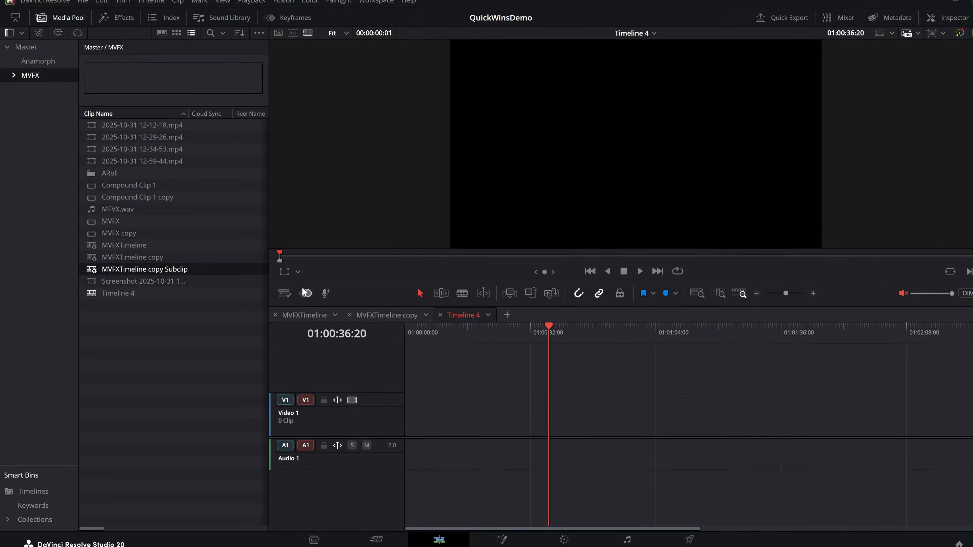
pyautogui.moveTo(110, 269); pyautogui.dragTo(453, 414)
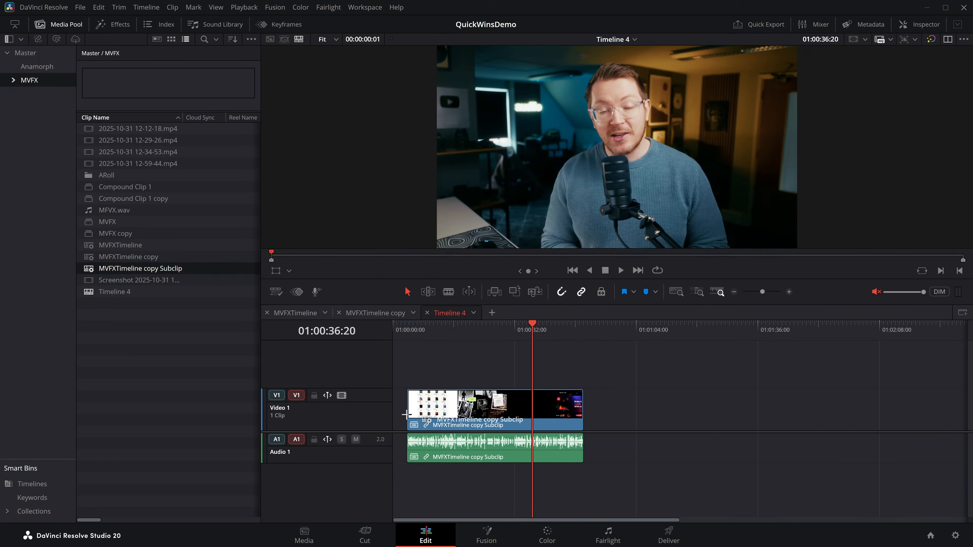
pyautogui.rightClick(438, 413)
pyautogui.moveTo(523, 55)
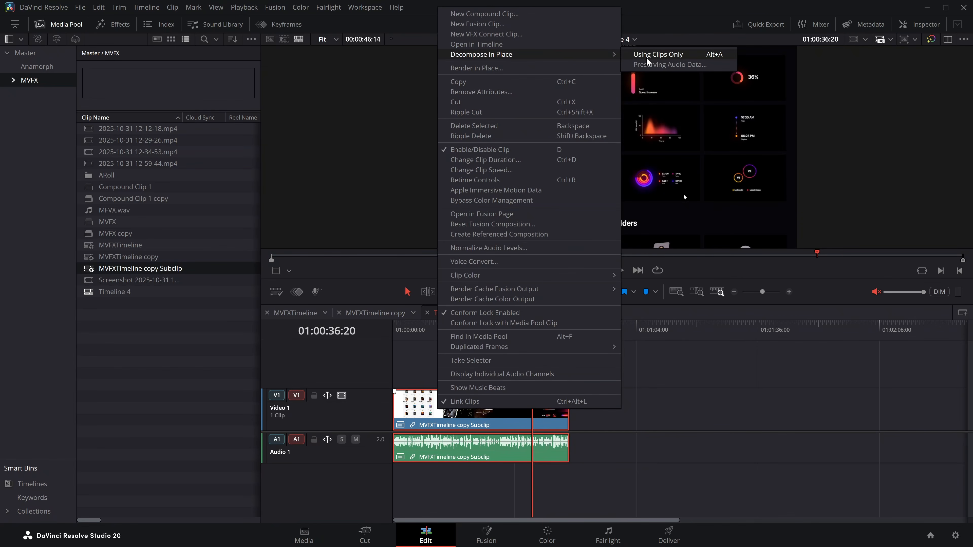
pyautogui.click(658, 54)
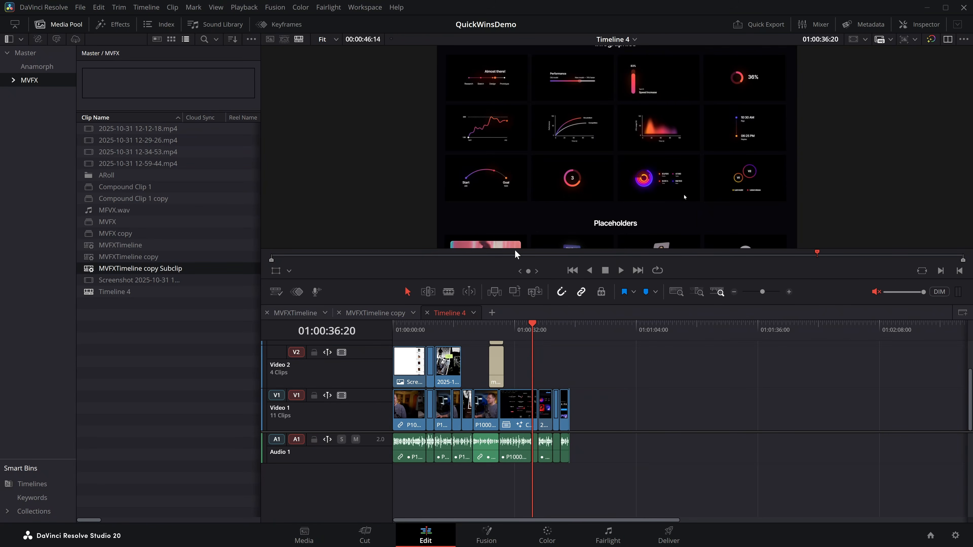
# Delete all the decomposed clips from Timeline 4.
pyautogui.moveTo(673, 475); pyautogui.dragTo(379, 339)
pyautogui.press('Delete')
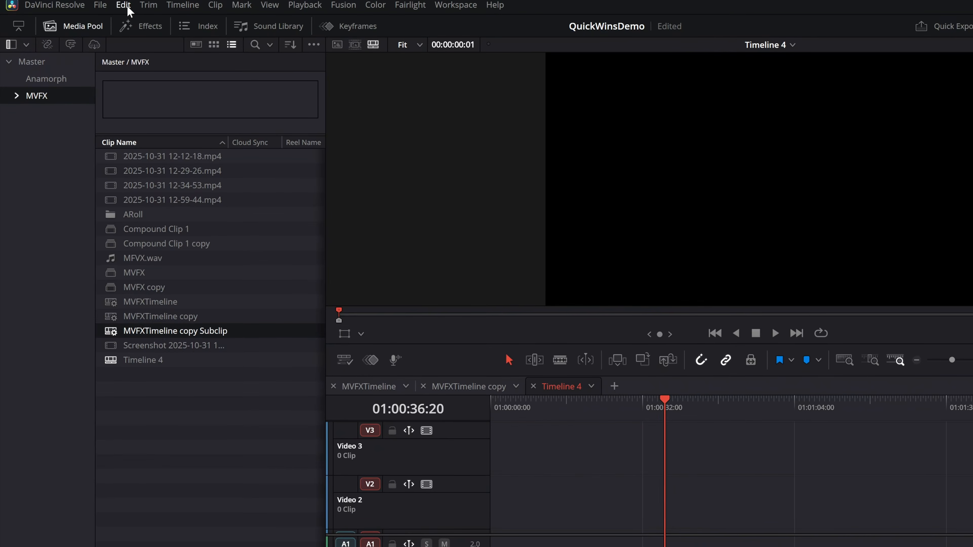
# Enable Decompose Compound Clips On Edit and place MVFXTimeline copy Subclip at the start of Timeline 4.
pyautogui.click(124, 5)
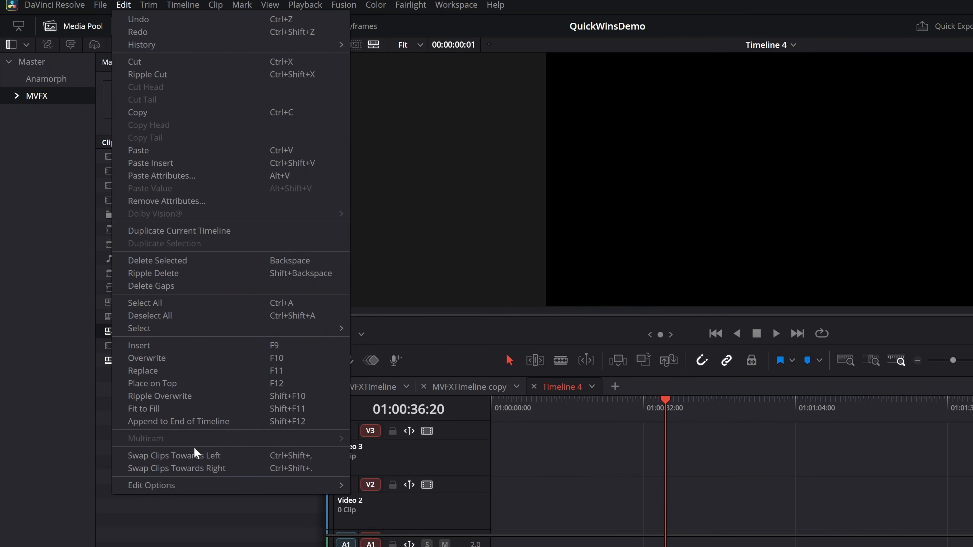
pyautogui.moveTo(178, 484)
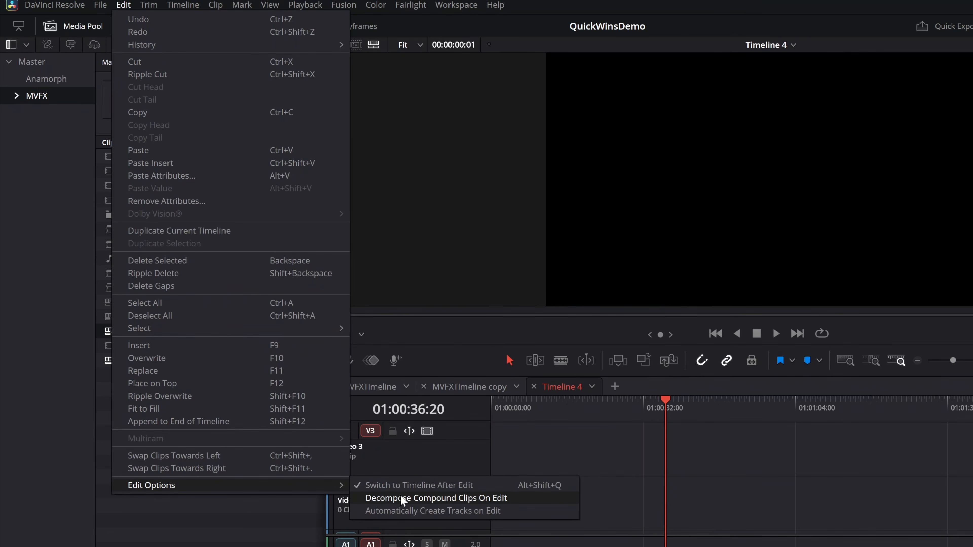
pyautogui.click(479, 499)
pyautogui.moveTo(116, 264); pyautogui.dragTo(443, 431)
pyautogui.moveTo(475, 330); pyautogui.dragTo(511, 329)
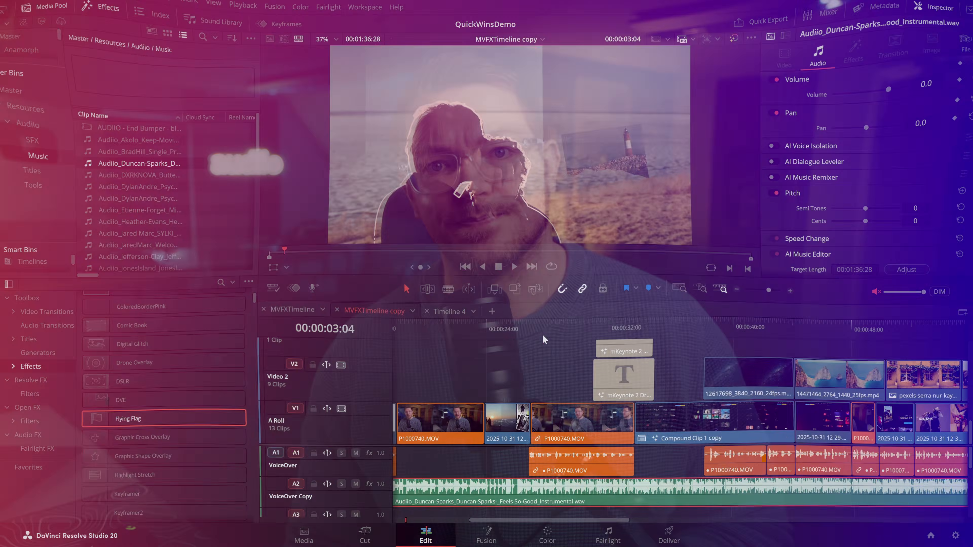
# Select the audio and the video of the linked P1000740.MOV clip at 00:00:27:22 independently of each other.
pyautogui.click(543, 333)
pyautogui.click(566, 425)
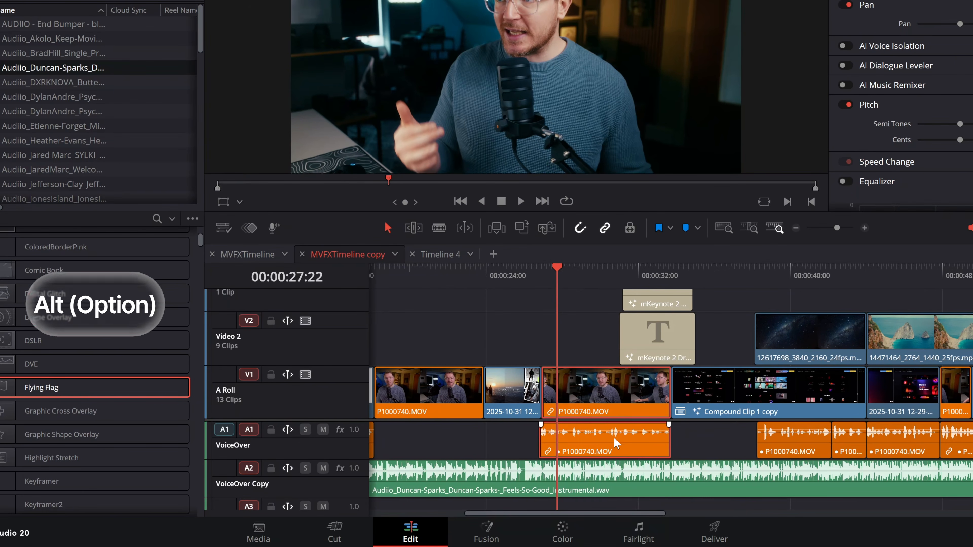
pyautogui.keyDown('alt'); pyautogui.click(590, 415); pyautogui.keyUp('alt')
pyautogui.keyDown('alt'); pyautogui.click(577, 381); pyautogui.keyUp('alt')
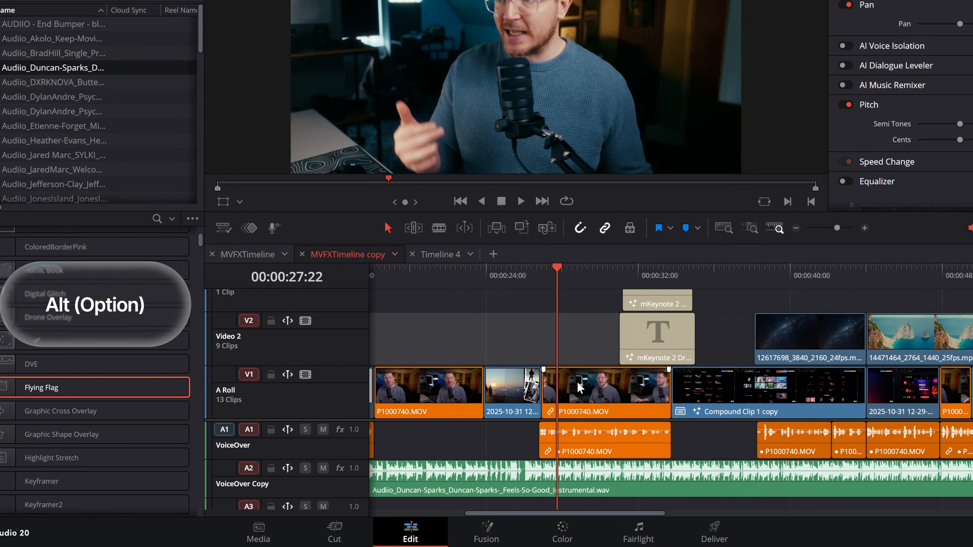
pyautogui.keyDown('alt'); pyautogui.click(585, 441); pyautogui.keyUp('alt')
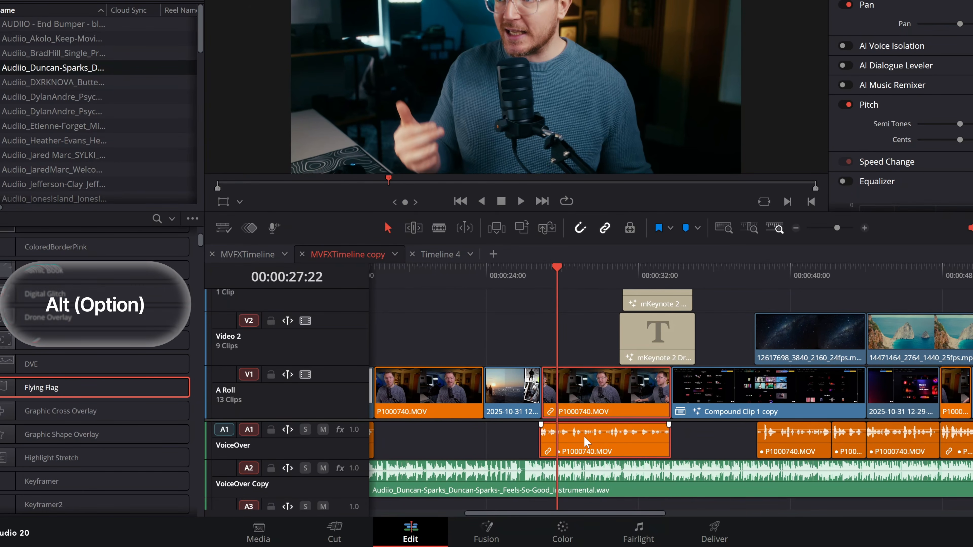
pyautogui.click(572, 323)
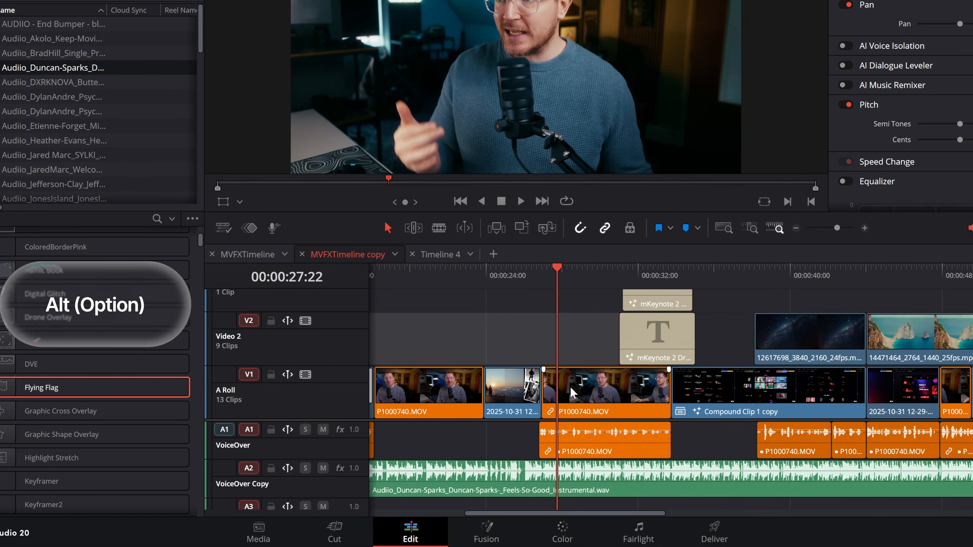
pyautogui.keyDown('alt'); pyautogui.click(573, 393); pyautogui.keyUp('alt')
# Try moving only the video and only the audio of the linked P1000740.MOV clip, undoing each move.
pyautogui.moveTo(590, 383); pyautogui.dragTo(447, 323)
pyautogui.hotkey('ctrl', 'z')
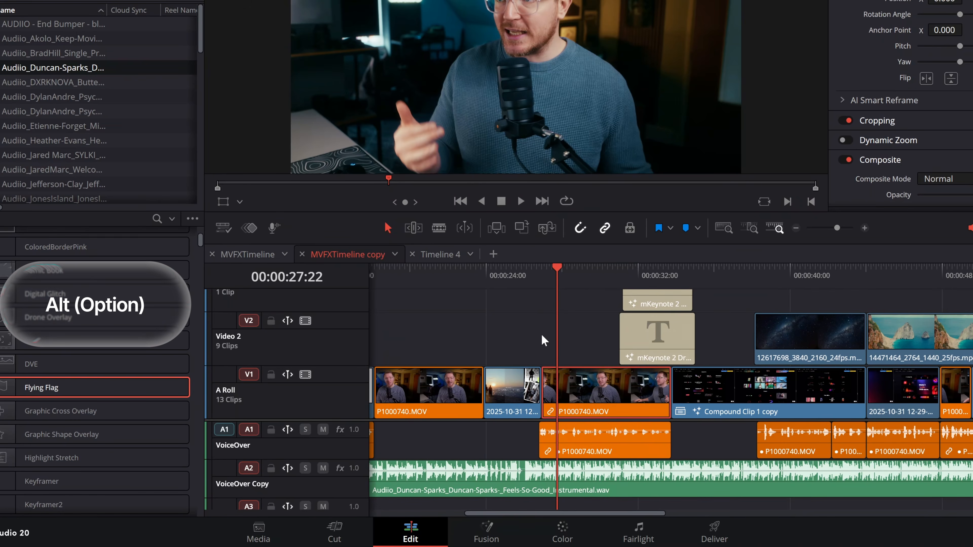
pyautogui.moveTo(583, 443); pyautogui.dragTo(499, 436)
pyautogui.hotkey('ctrl', 'z')
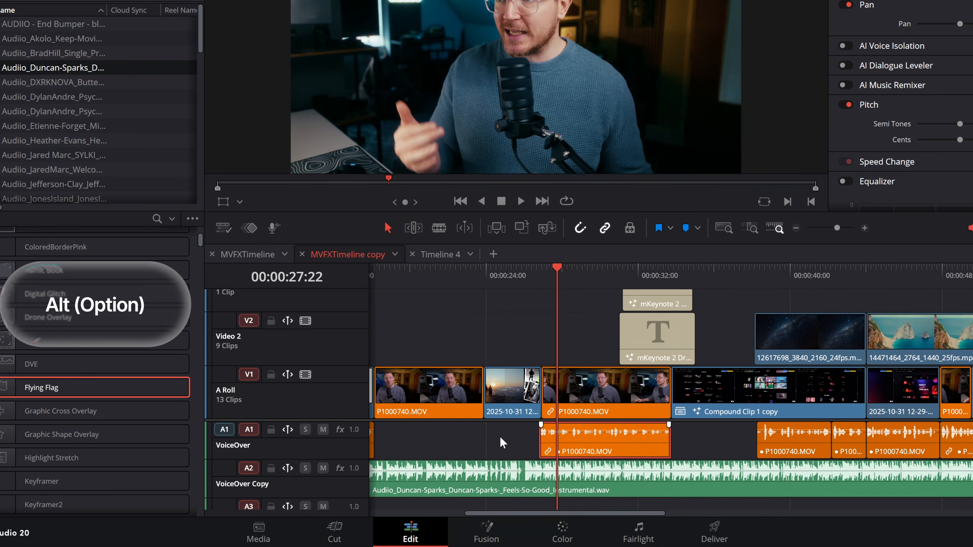
# Duplicate the P1000740.MOV video, the mKeynote 2 title, the two mp4 B-roll clips and the pexels image onto higher video tracks.
pyautogui.keyDown('alt'); pyautogui.click(590, 397); pyautogui.keyUp('alt')
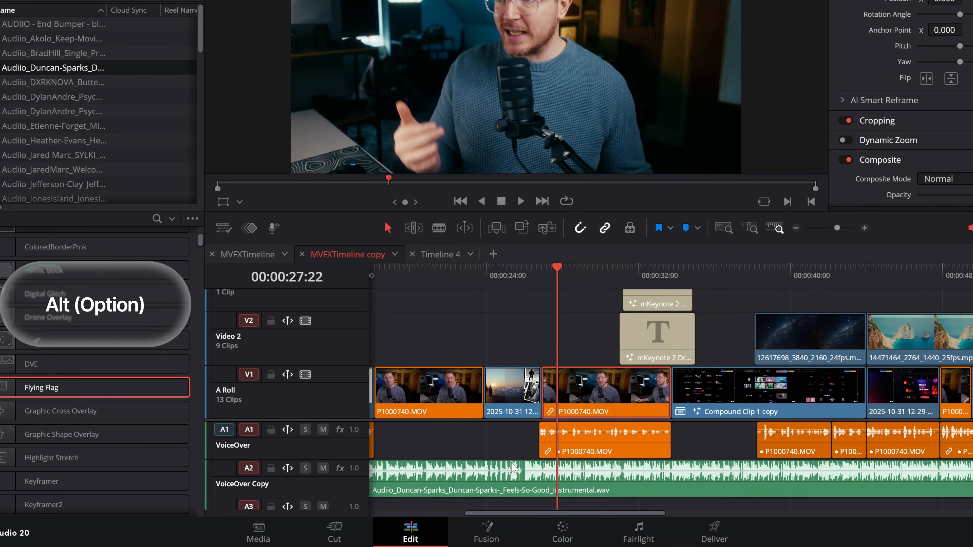
pyautogui.moveTo(604, 393); pyautogui.dragTo(544, 323)
pyautogui.moveTo(660, 307); pyautogui.dragTo(757, 298)
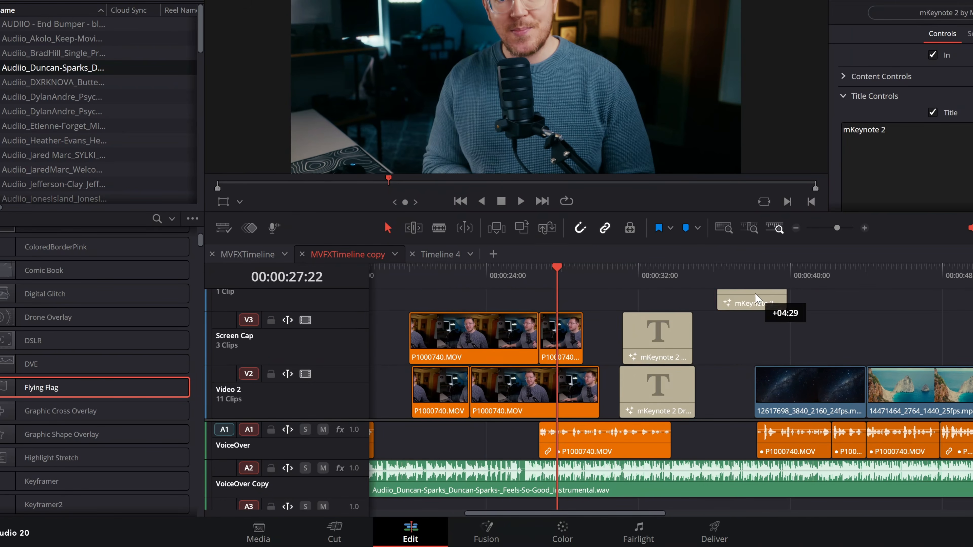
pyautogui.moveTo(811, 387); pyautogui.dragTo(830, 334)
pyautogui.moveTo(952, 391); pyautogui.dragTo(952, 354)
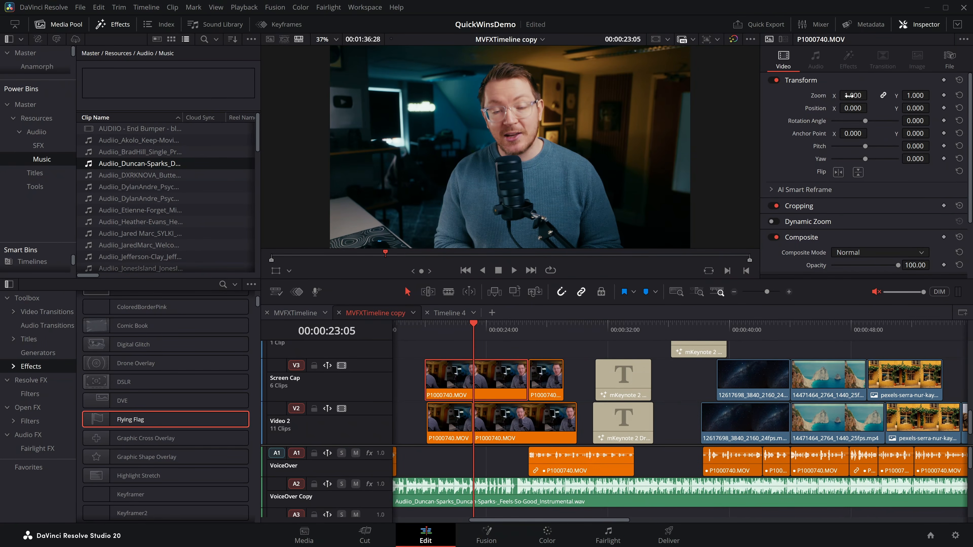
# Set the zoom of the P1000740.MOV clip on the Screen Cap track at 00:00:23:05 to 1.414 and its rotation angle to about 0.18.
pyautogui.moveTo(849, 96)
pyautogui.mouseDown()
pyautogui.moveTo(881, 96)
pyautogui.moveTo(864, 96)
pyautogui.mouseUp()
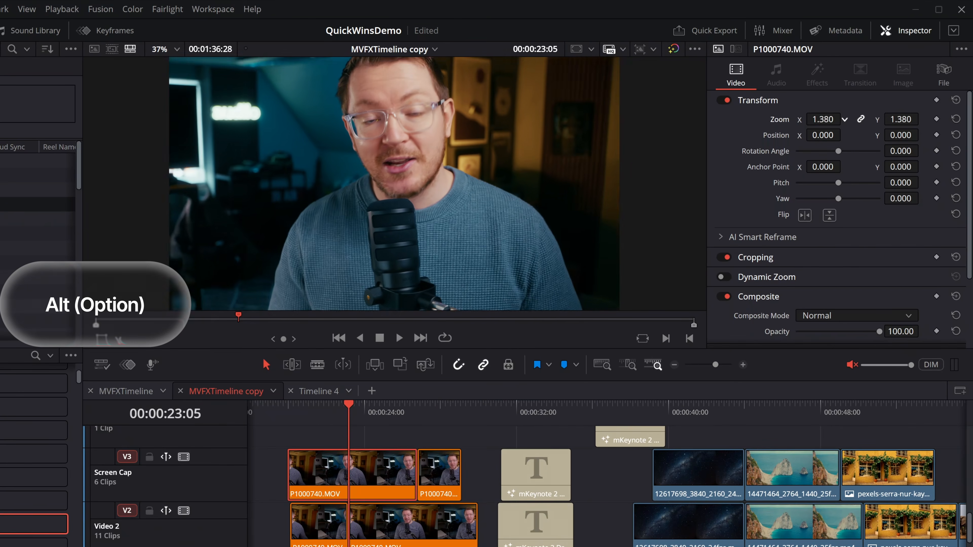
pyautogui.scroll(-20, 845, 119)
pyautogui.scroll(20, 845, 119)
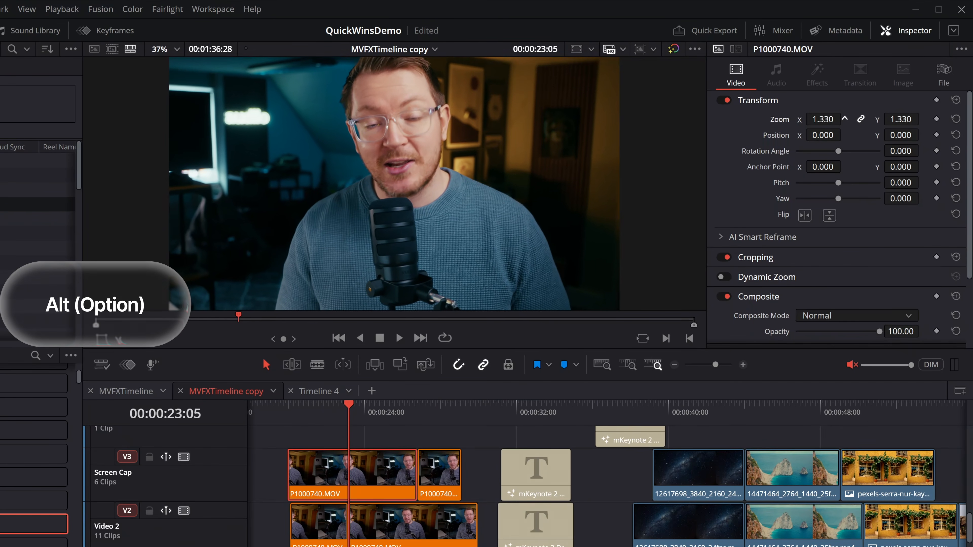
pyautogui.scroll(17, 845, 118)
pyautogui.scroll(-10, 844, 118)
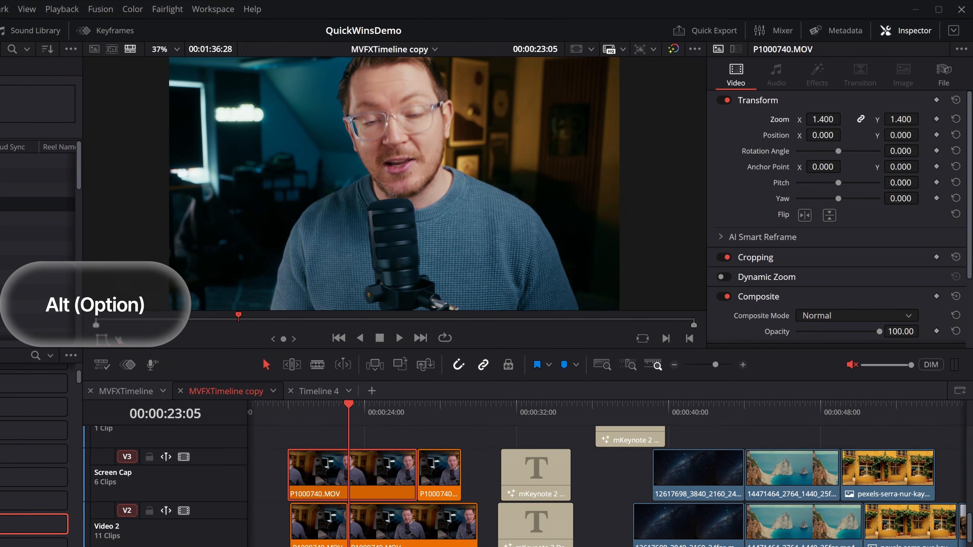
pyautogui.scroll(2, 844, 119)
pyautogui.scroll(-4, 845, 119)
pyautogui.scroll(5, 845, 119)
pyautogui.scroll(-4, 845, 119)
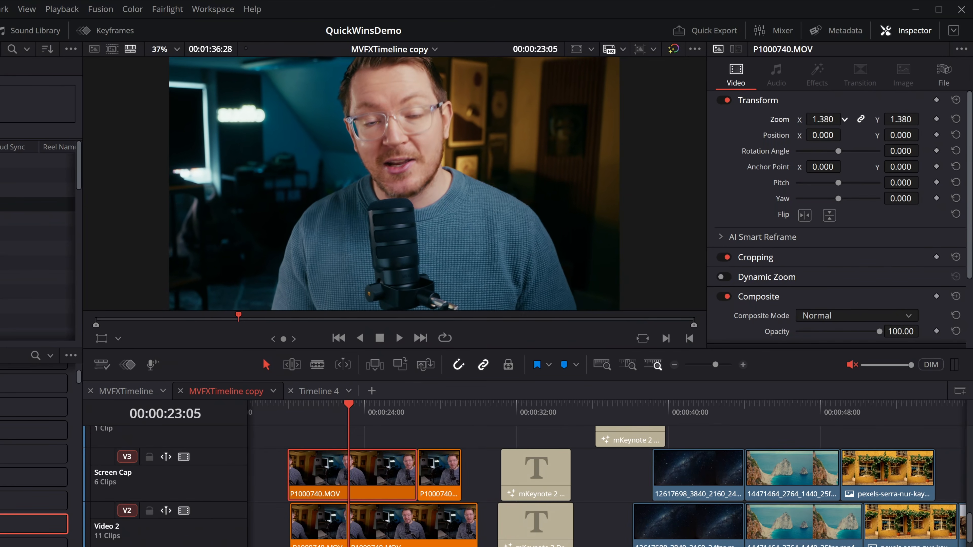
pyautogui.scroll(3, 845, 119)
pyautogui.scroll(1, 839, 150)
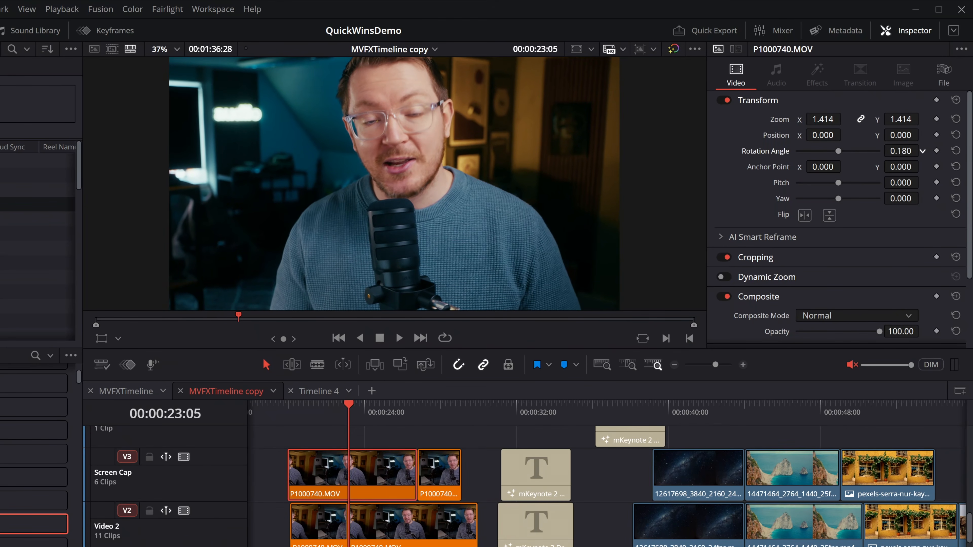
pyautogui.scroll(3, 837, 137)
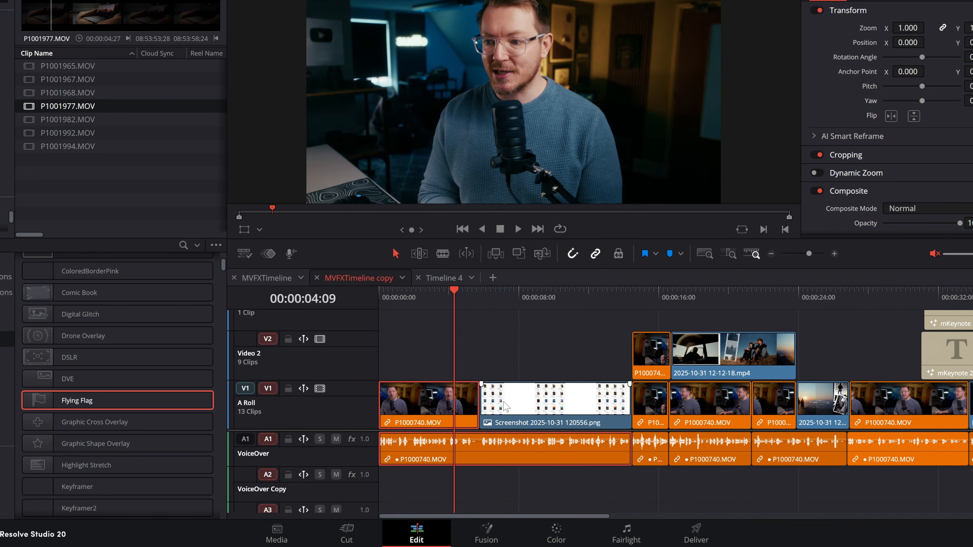
# Try moving Screenshot 2025-10-31 120556.png up to Video 2 and the first P1000740.MOV clip along A Roll, and undo both moves.
pyautogui.click(505, 407)
pyautogui.click(529, 306)
pyautogui.moveTo(528, 306)
pyautogui.mouseDown()
pyautogui.moveTo(436, 309)
pyautogui.moveTo(524, 312)
pyautogui.mouseUp()
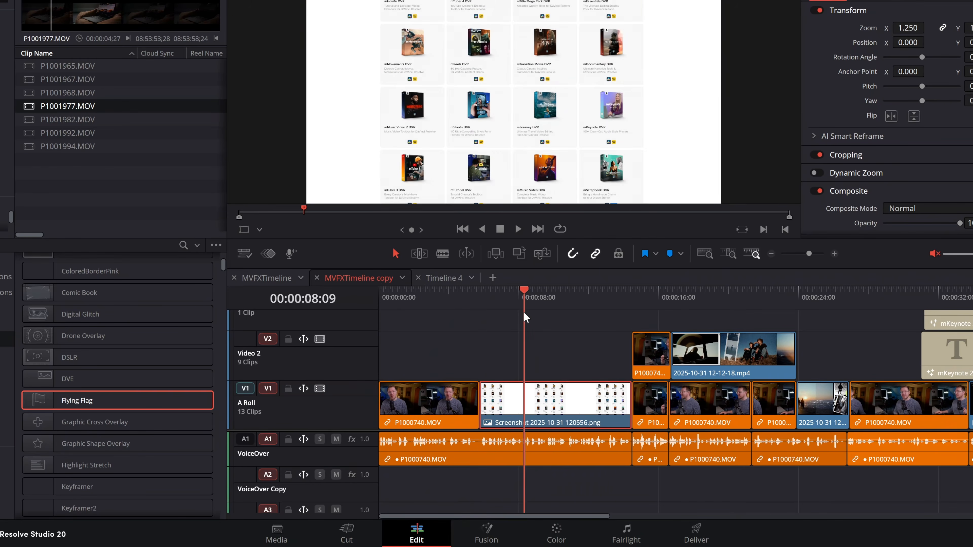
pyautogui.moveTo(557, 406); pyautogui.dragTo(513, 355)
pyautogui.moveTo(452, 401); pyautogui.dragTo(592, 415)
pyautogui.hotkey('ctrl', 'z')
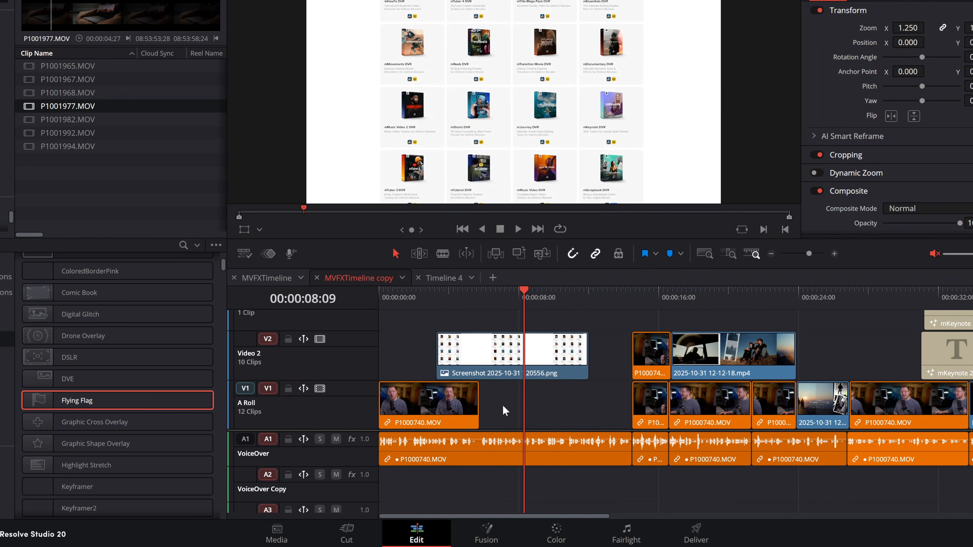
pyautogui.hotkey('ctrl', 'z')
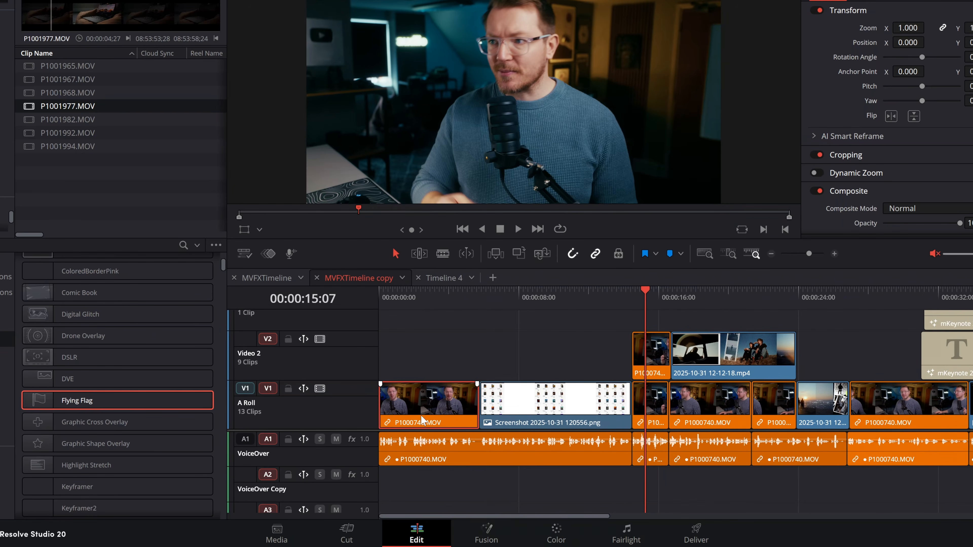
# At 00:00:03:04, swap the first P1000740.MOV clip on A Roll with each following clip, moving it step by step later in the track.
pyautogui.moveTo(403, 299); pyautogui.dragTo(434, 314)
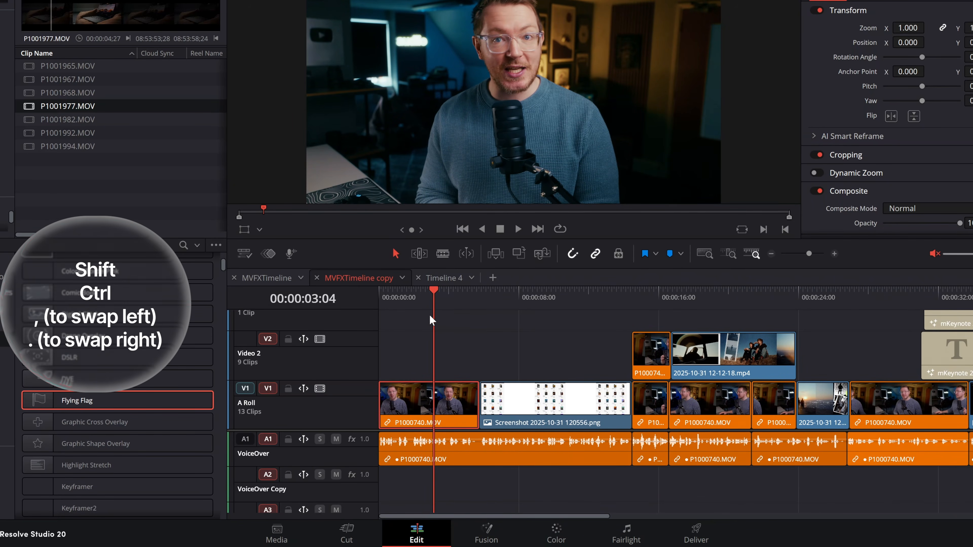
pyautogui.hotkey('ctrl', 'shift', '.')
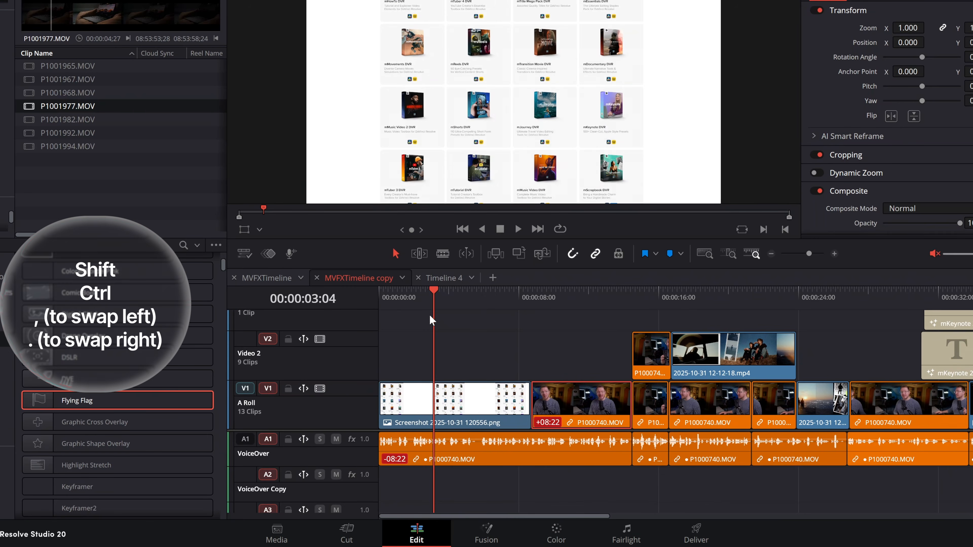
pyautogui.hotkey('ctrl', 'shift', '.')
pyautogui.hotkey('ctrl', 'shift', '.')
pyautogui.hotkey('ctrl', 'shift', '.')
pyautogui.hotkey('ctrl', 'shift', '.')
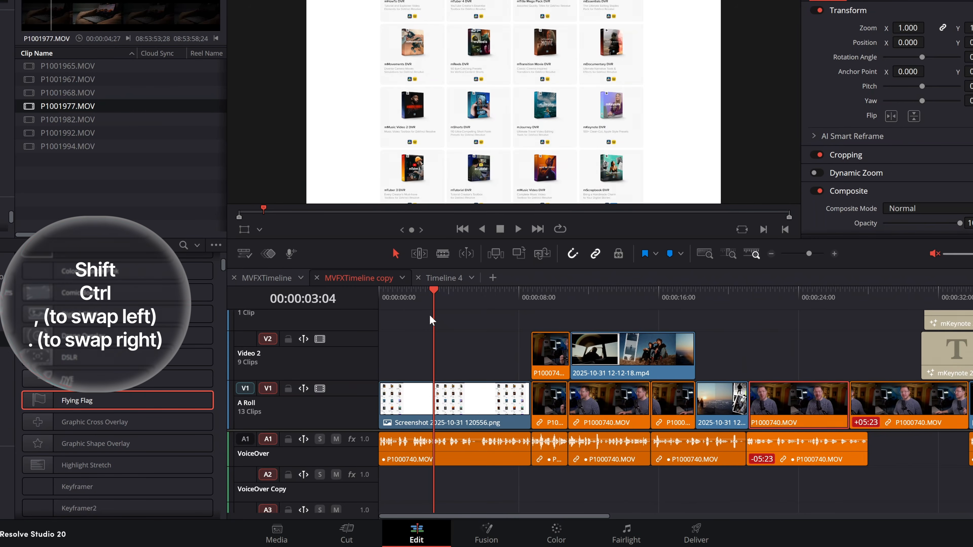
pyautogui.hotkey('ctrl', 'shift', '.')
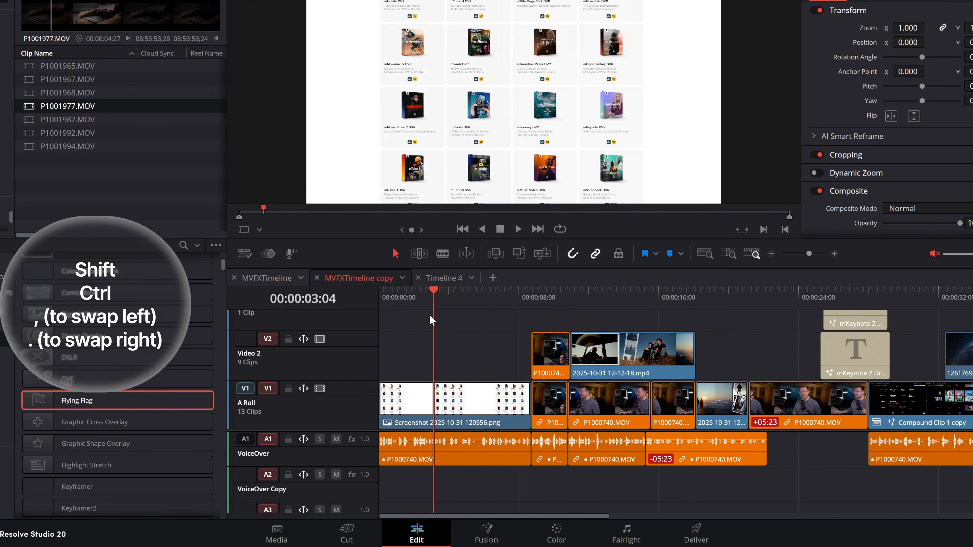
# Swap the P1000740.MOV clip with its preceding neighbours until it is back at the start of A Roll.
pyautogui.hotkey('ctrl', 'shift', ',')
pyautogui.hotkey('ctrl', 'shift', ',')
pyautogui.hotkey('ctrl', 'shift', ',')
pyautogui.hotkey('ctrl', 'shift', ',')
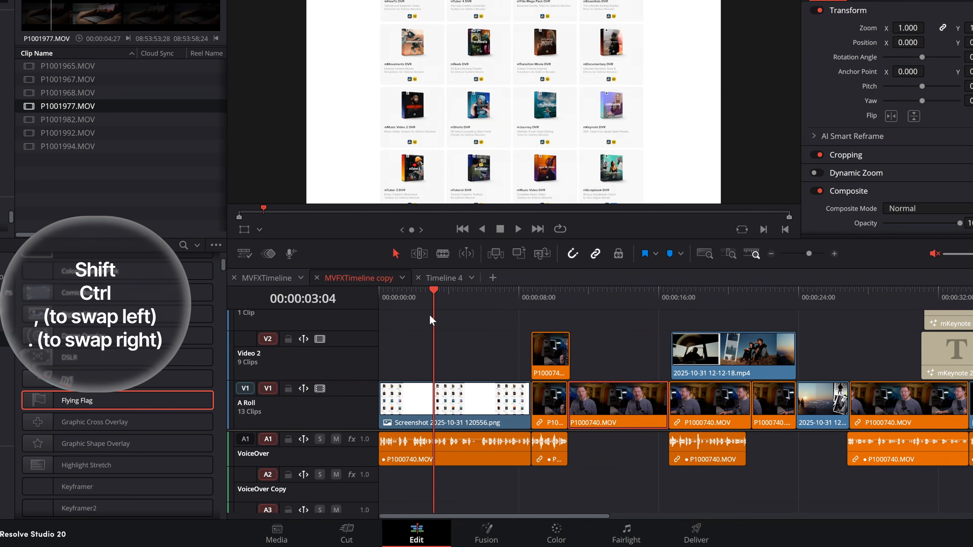
pyautogui.hotkey('ctrl', 'shift', ',')
pyautogui.hotkey('ctrl', 'shift', ',')
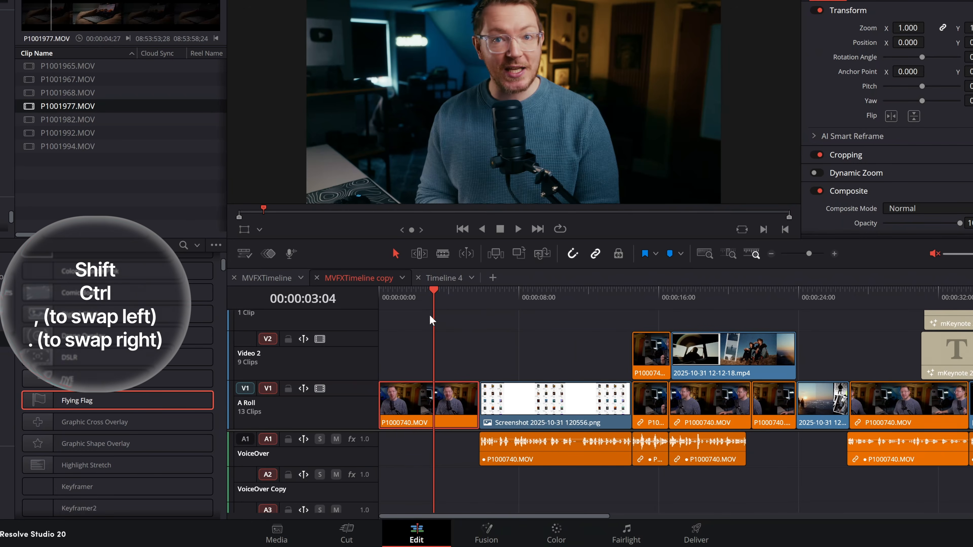
# Swap the opening P1000740.MOV clip later along A Roll again, past the screenshot and the short clips that follow it.
pyautogui.hotkey('ctrl', 'shift', '.')
pyautogui.hotkey('ctrl', 'shift', '.')
pyautogui.hotkey('ctrl', 'shift', '.')
pyautogui.hotkey('ctrl', 'shift', '.')
pyautogui.hotkey('ctrl', 'shift', '.')
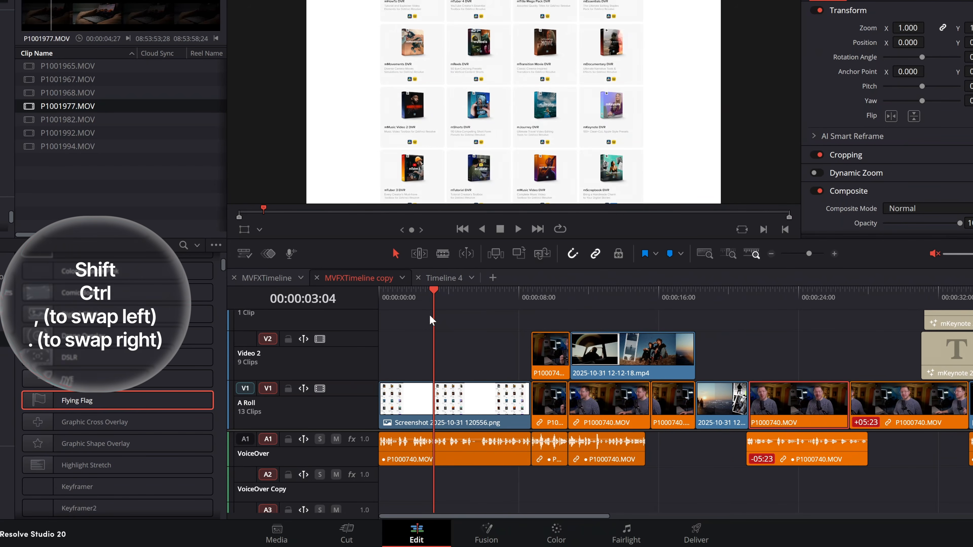
pyautogui.hotkey('ctrl', 'shift', '.')
pyautogui.hotkey('ctrl', 'shift', '.')
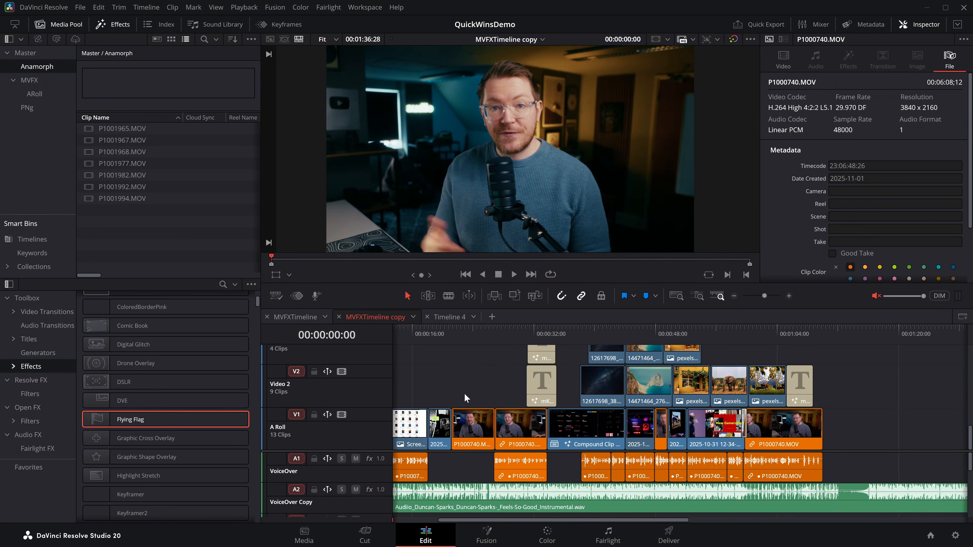
pyautogui.click(438, 428)
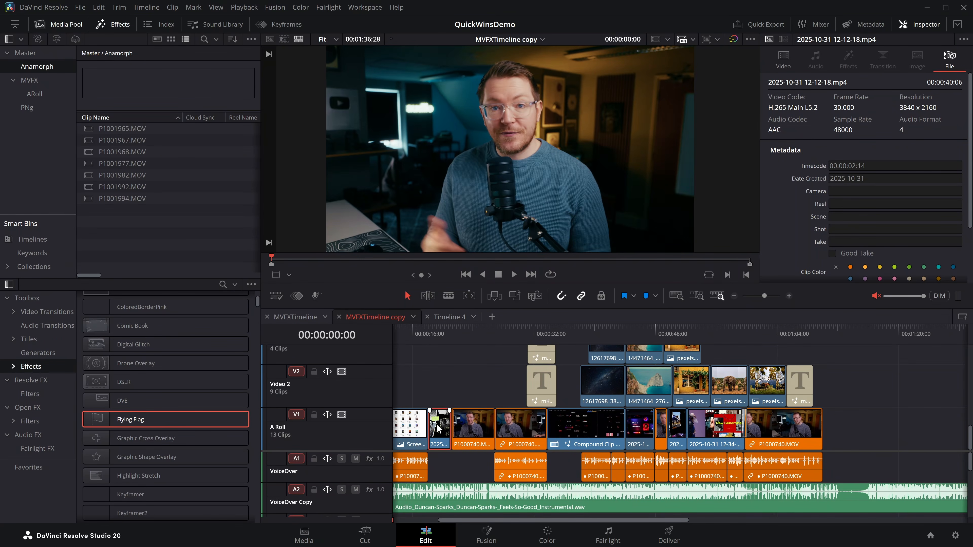
pyautogui.moveTo(437, 428); pyautogui.dragTo(481, 442)
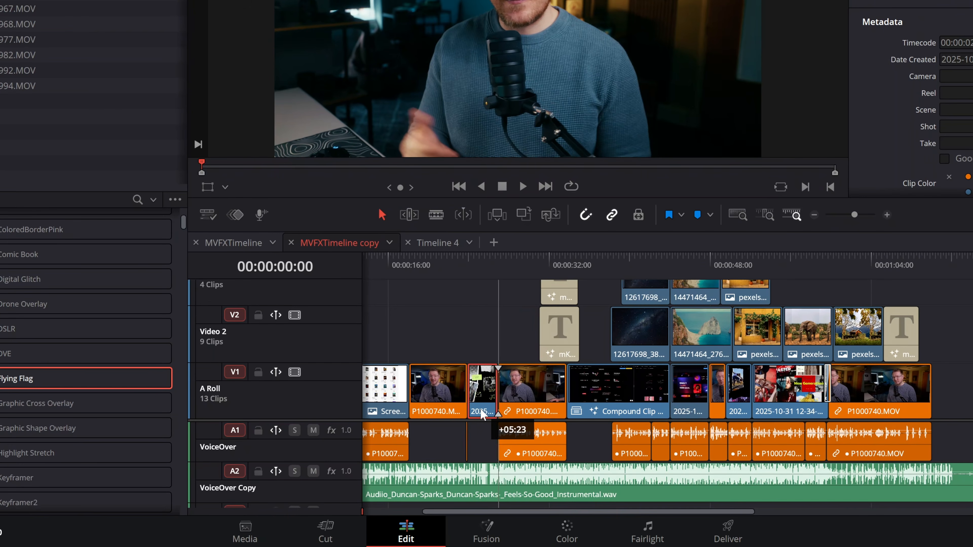
pyautogui.moveTo(481, 408); pyautogui.dragTo(511, 409)
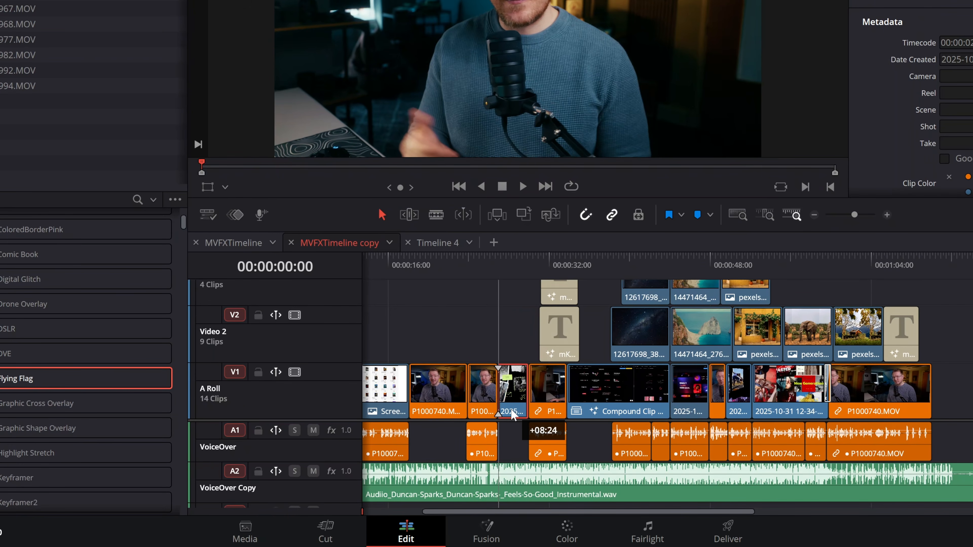
pyautogui.moveTo(511, 409); pyautogui.dragTo(547, 402)
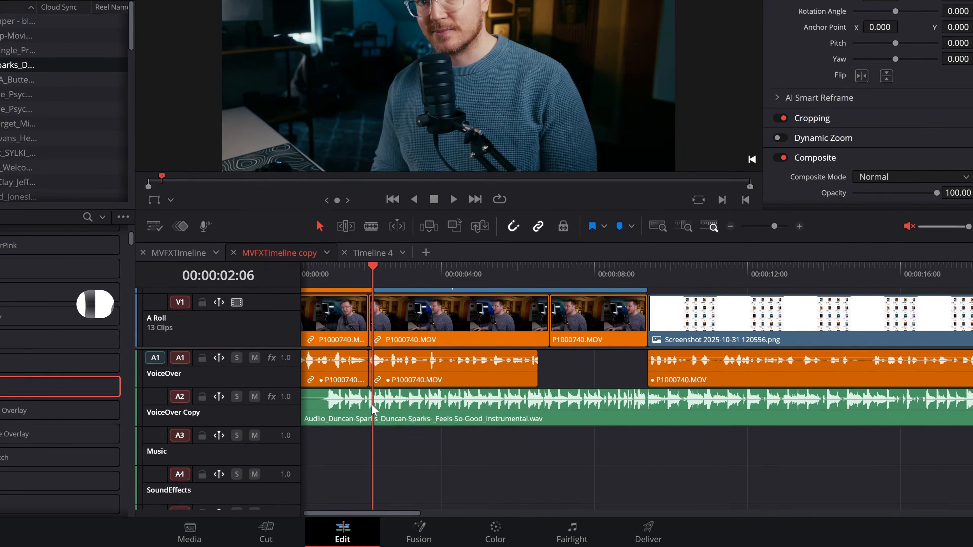
# Add four volume keyframes to the Audiio_Duncan-Sparks music clip and dip its level between the outer pair.
pyautogui.press('alt')
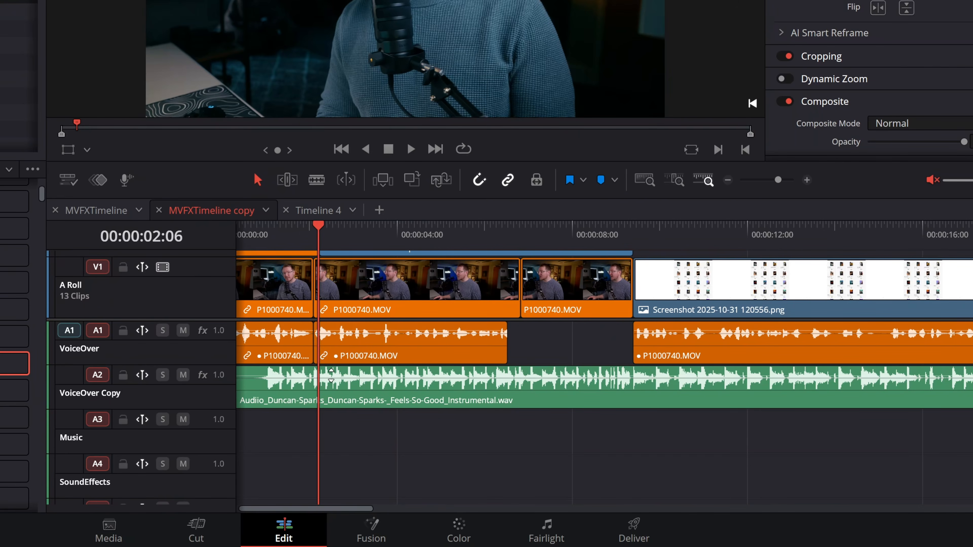
pyautogui.keyDown('alt'); pyautogui.click(331, 375); pyautogui.keyUp('alt')
pyautogui.moveTo(386, 376); pyautogui.dragTo(384, 398)
pyautogui.keyDown('alt'); pyautogui.click(526, 382); pyautogui.keyUp('alt')
pyautogui.keyDown('alt'); pyautogui.click(545, 382); pyautogui.keyUp('alt')
pyautogui.moveTo(576, 382); pyautogui.dragTo(577, 376)
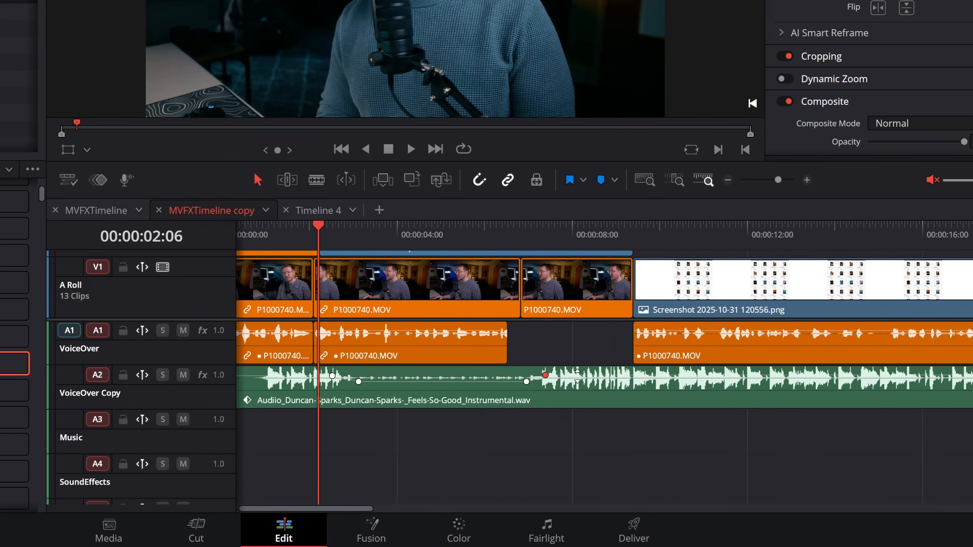
# Undo the volume keyframes and the level dip on the music clip.
pyautogui.hotkey('ctrl', 'z')
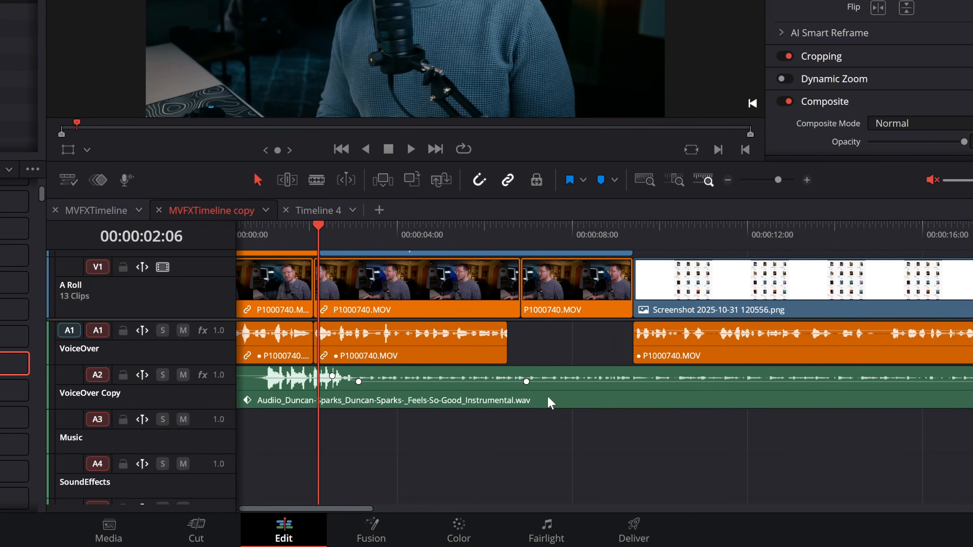
pyautogui.hotkey('ctrl', 'z')
pyautogui.hotkey('ctrl', 'z')
pyautogui.hotkey('ctrl', 'z')
# Split the music clip at 00:00:04:13 and lower the second part's volume to about -13.64 dB.
pyautogui.click(415, 245)
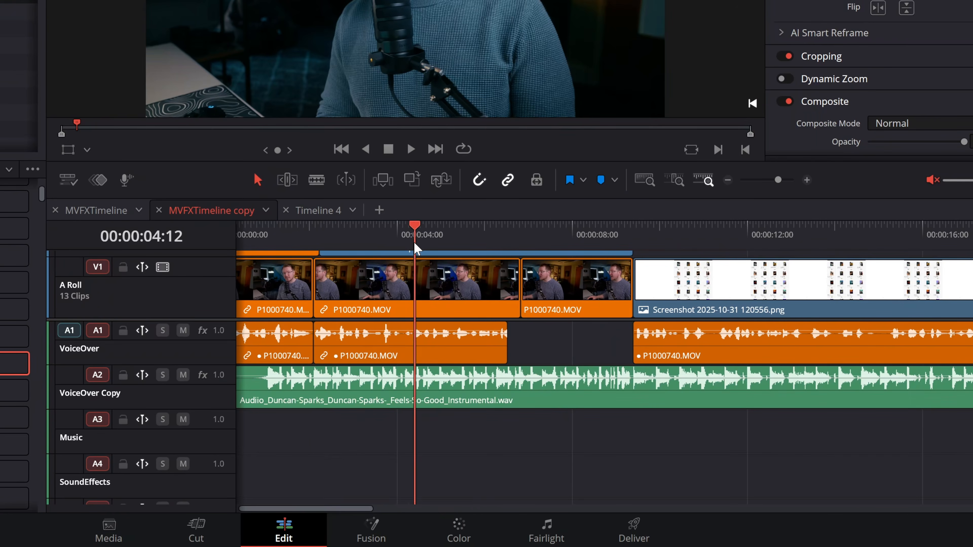
pyautogui.click(415, 244)
pyautogui.click(456, 398)
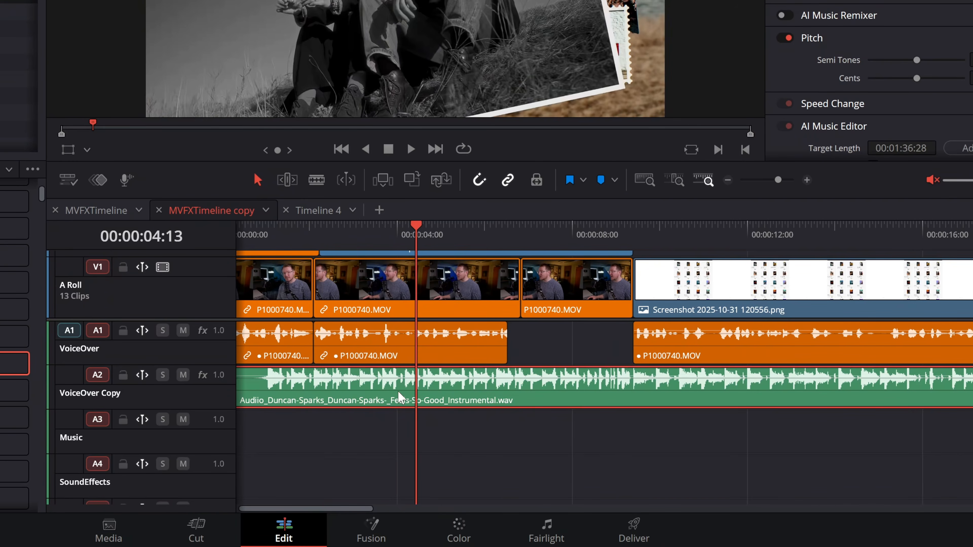
pyautogui.hotkey('ctrl', 'b')
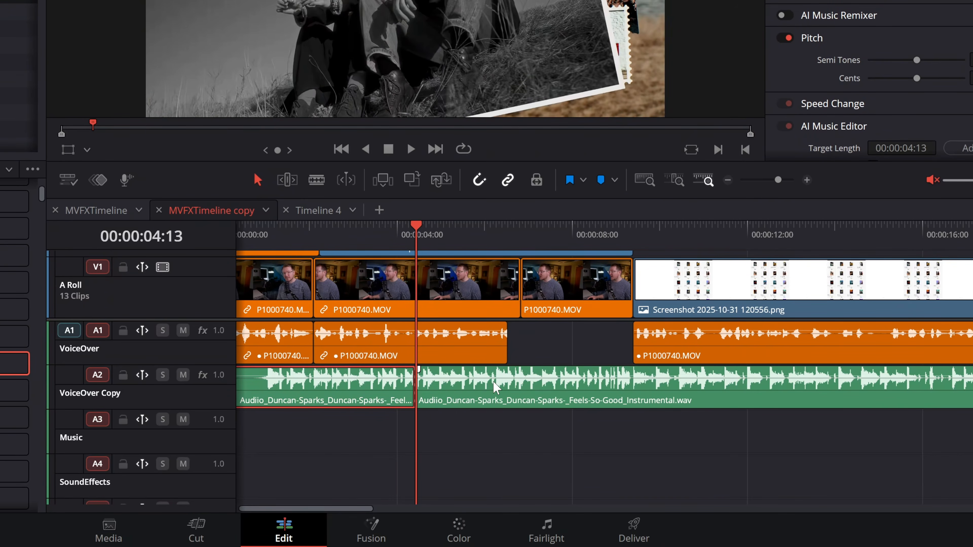
pyautogui.moveTo(496, 376); pyautogui.dragTo(496, 380)
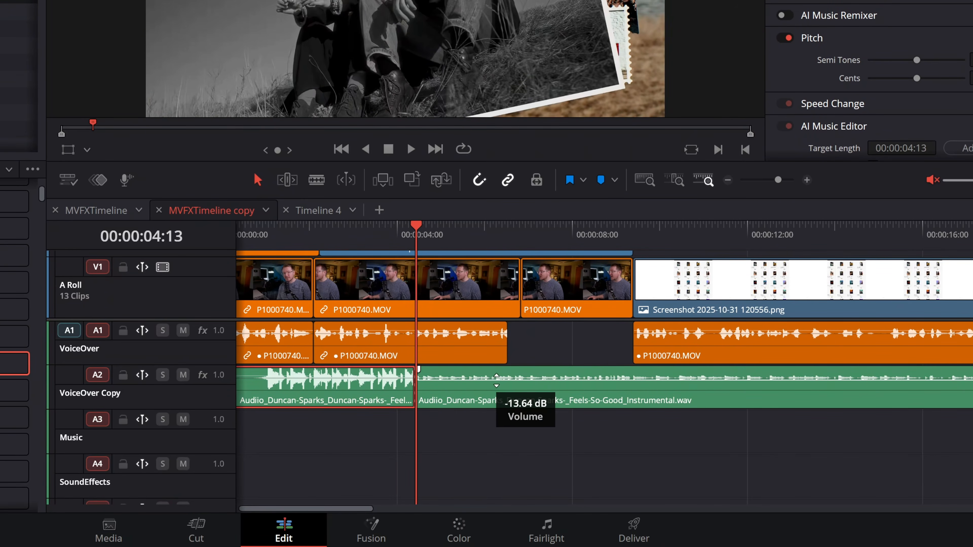
# Add a 22 frame cross fade at the music split and lengthen it to about 2 seconds.
pyautogui.click(462, 418)
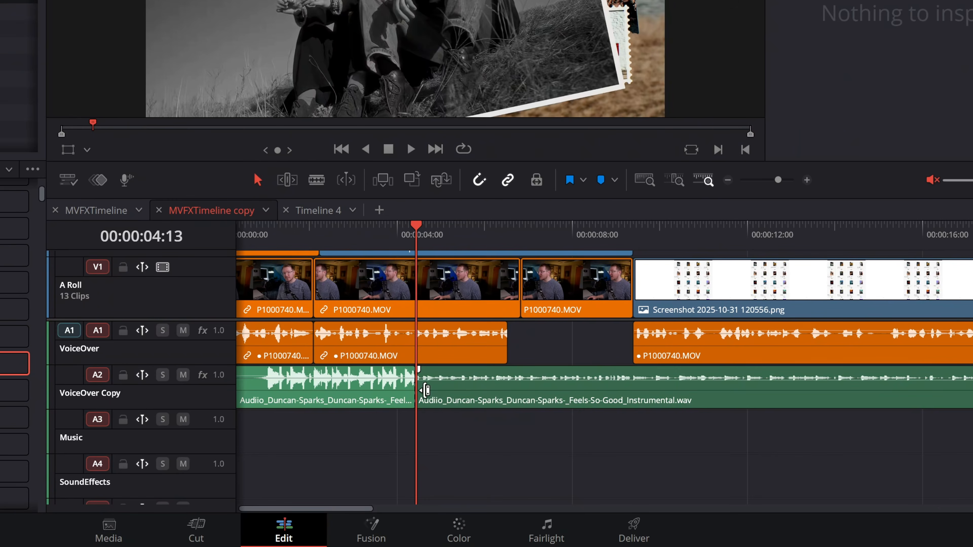
pyautogui.rightClick(416, 388)
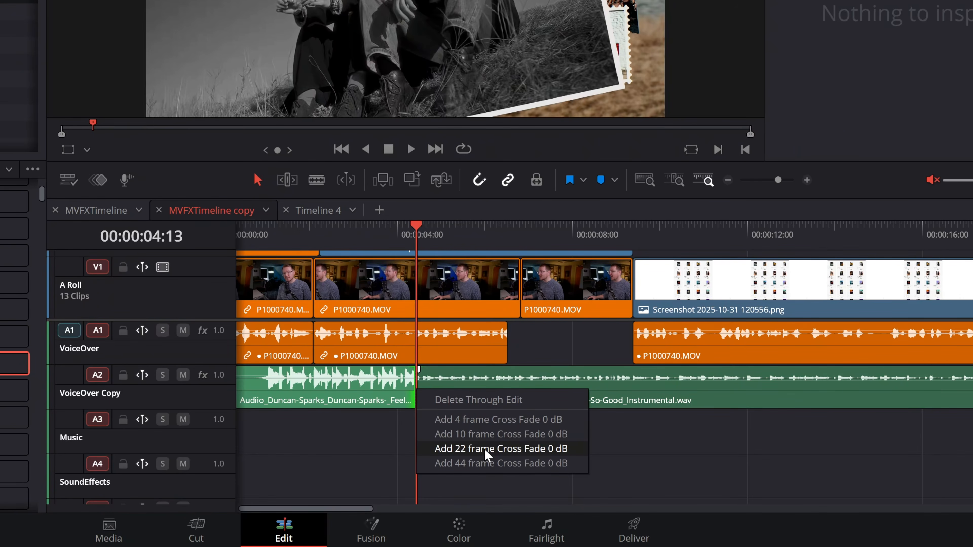
pyautogui.click(484, 448)
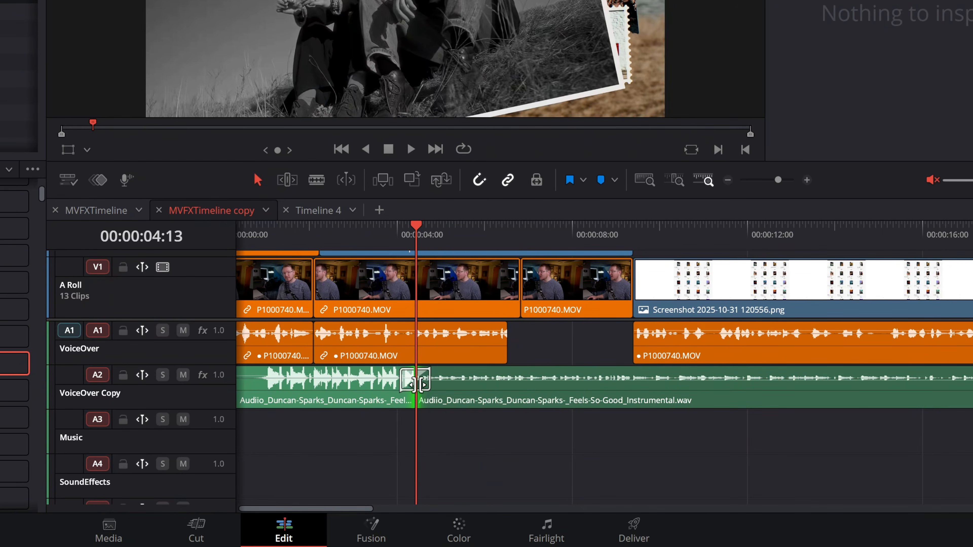
pyautogui.moveTo(412, 386)
pyautogui.mouseDown()
pyautogui.moveTo(490, 387)
pyautogui.moveTo(355, 387)
pyautogui.moveTo(415, 386)
pyautogui.mouseUp()
# Split the music at 00:00:12:05 with a 22 frame cross fade at the cut, and raise the last part's volume.
pyautogui.moveTo(342, 235); pyautogui.dragTo(754, 239)
pyautogui.click(774, 401)
pyautogui.hotkey('ctrl', 'b')
pyautogui.rightClick(753, 387)
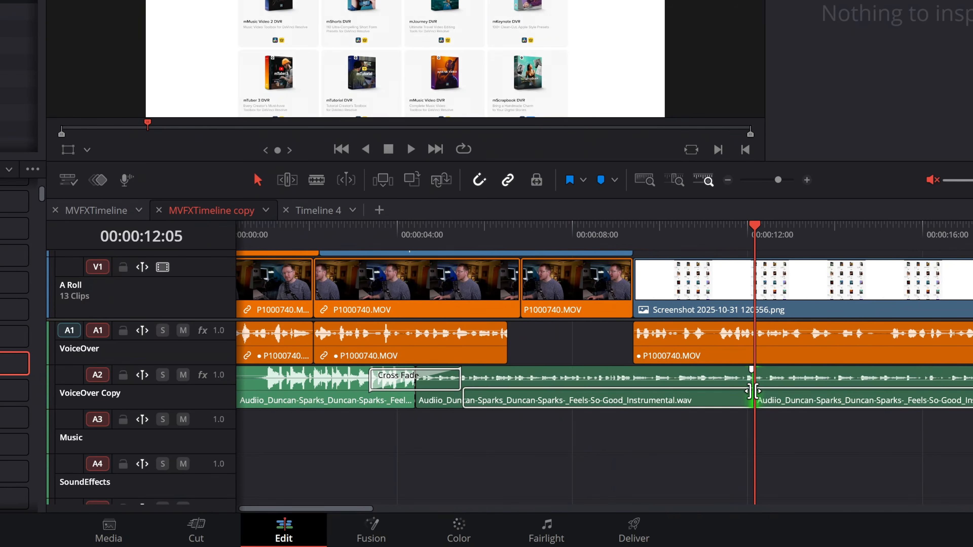
pyautogui.click(818, 451)
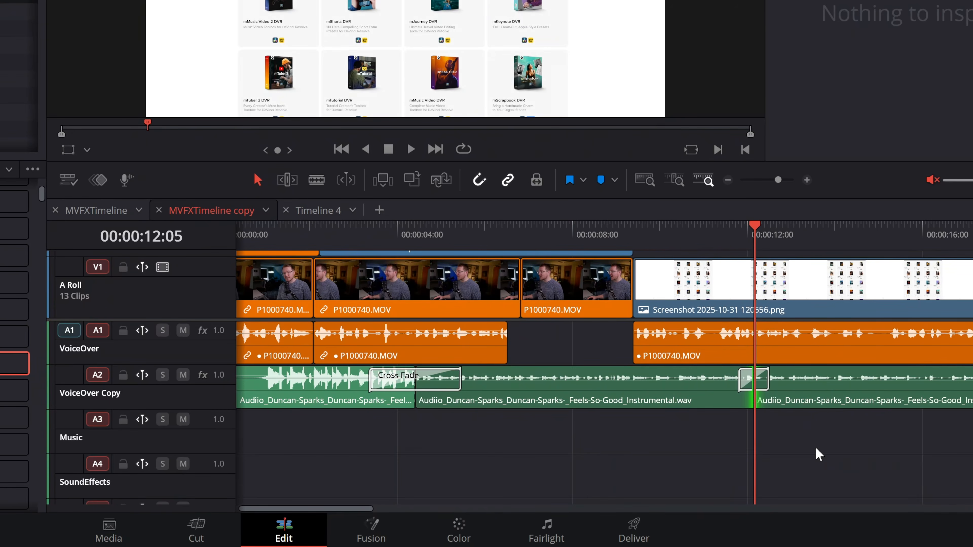
pyautogui.moveTo(821, 381); pyautogui.dragTo(822, 384)
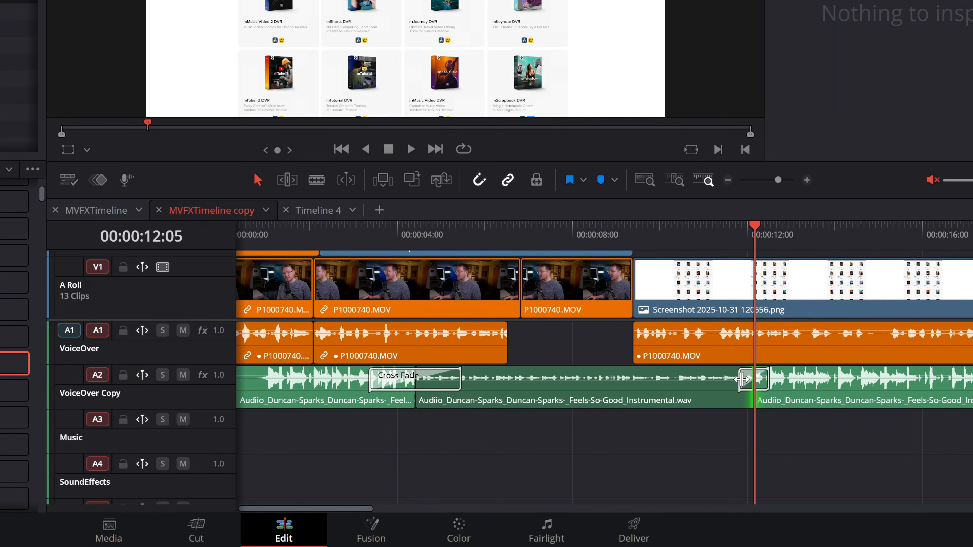
# Delete both cross fades from the music track and roll the second music cut back to about 11 seconds.
pyautogui.moveTo(742, 380); pyautogui.dragTo(718, 380)
pyautogui.press('Delete')
pyautogui.click(447, 377)
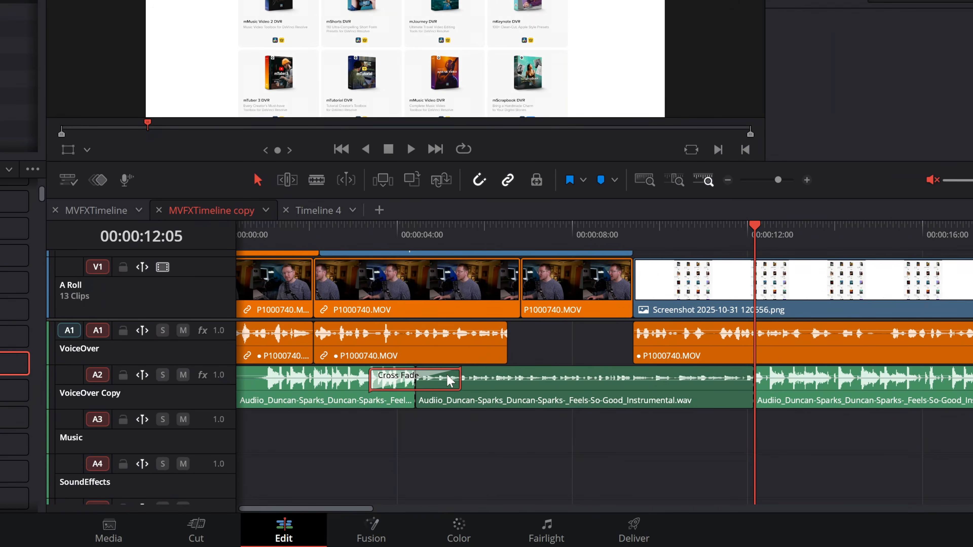
pyautogui.press('Delete')
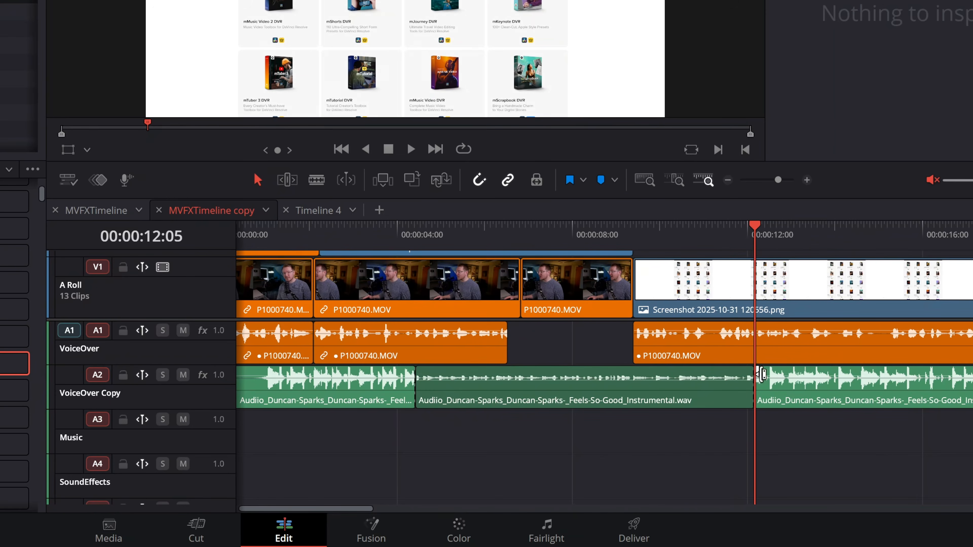
pyautogui.moveTo(752, 389); pyautogui.dragTo(701, 393)
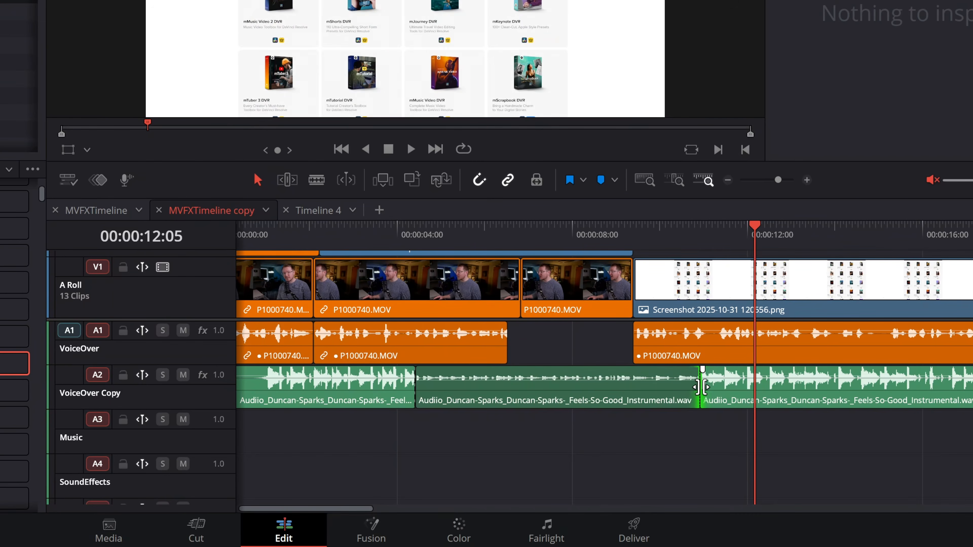
# Delete the through edits at the second and first music cuts, rejoining the parts into one clip.
pyautogui.rightClick(702, 391)
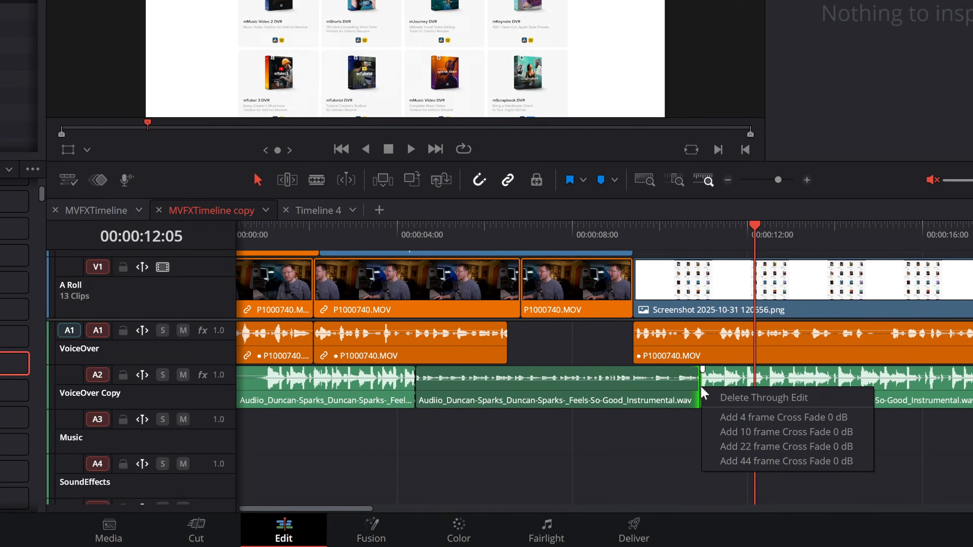
pyautogui.click(757, 400)
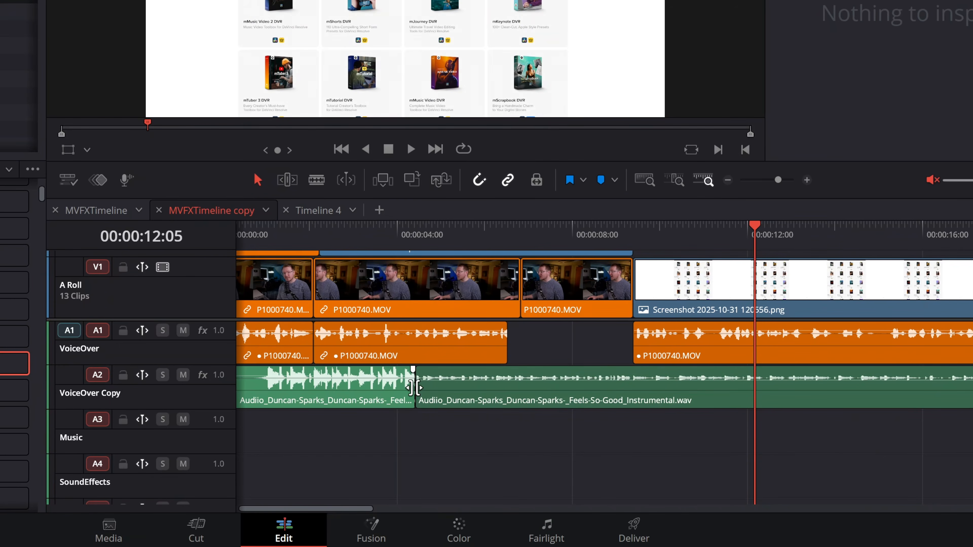
pyautogui.rightClick(412, 386)
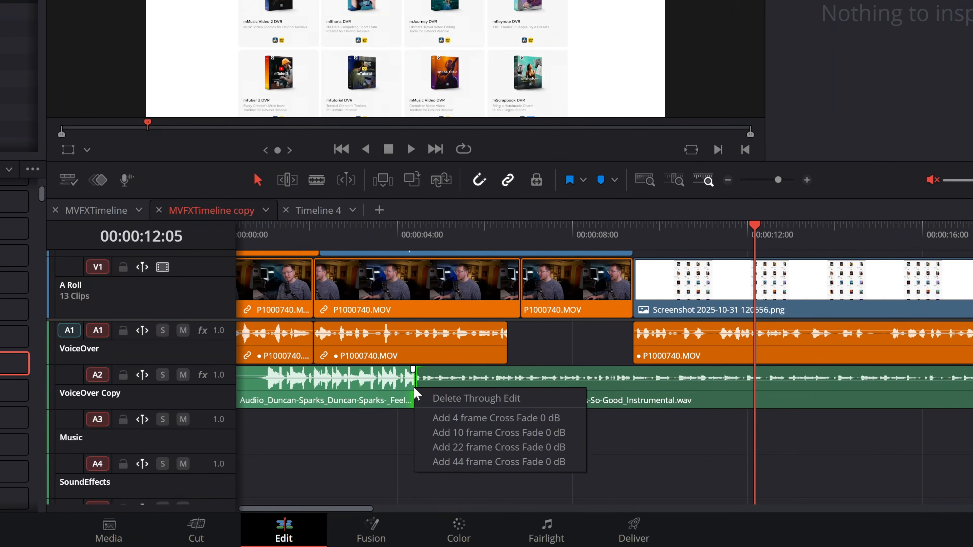
pyautogui.click(476, 404)
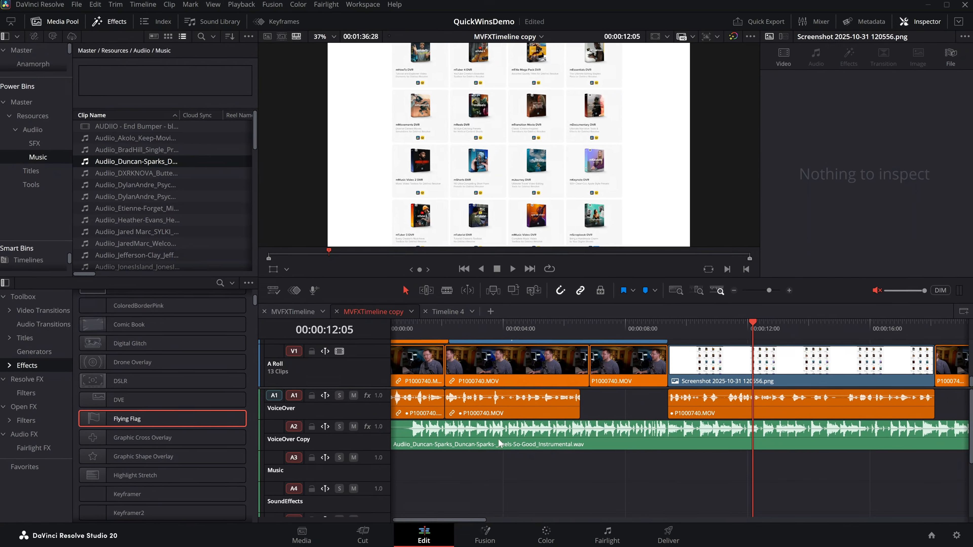
pyautogui.click(566, 399)
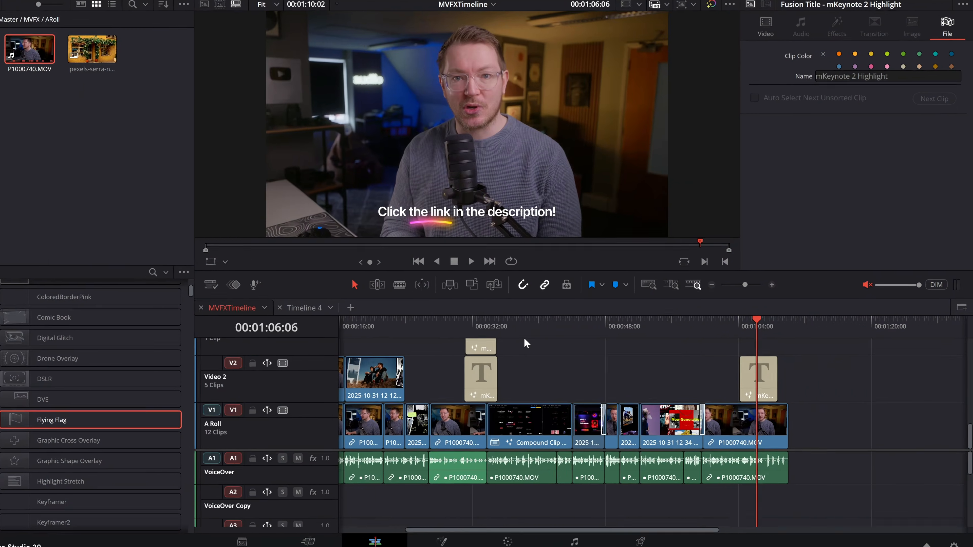
pyautogui.moveTo(562, 344); pyautogui.dragTo(696, 484)
pyautogui.moveTo(640, 501); pyautogui.dragTo(669, 501)
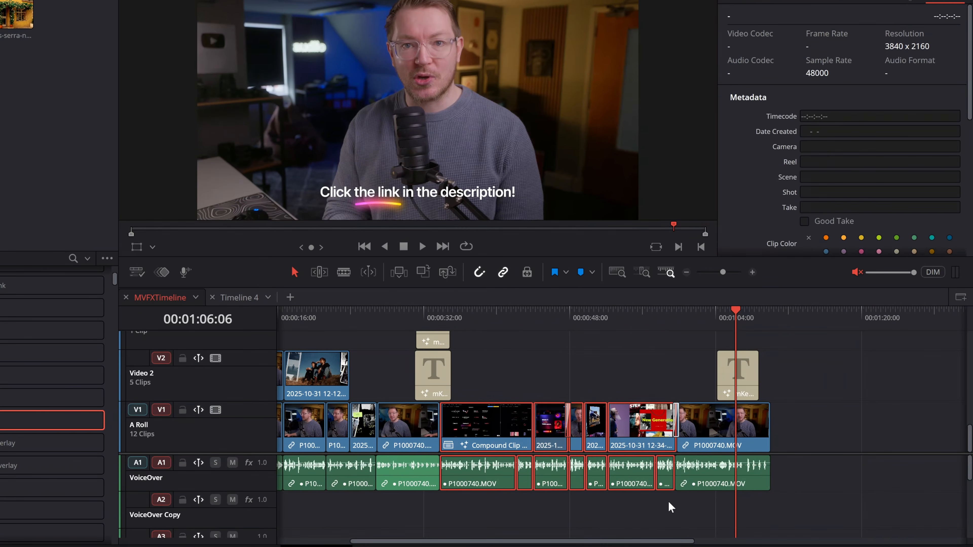
pyautogui.rightClick(629, 416)
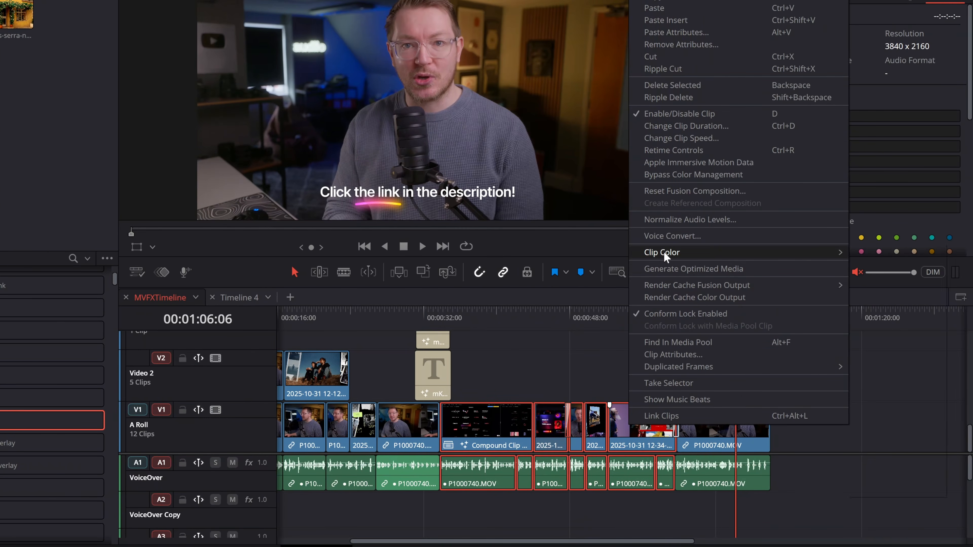
pyautogui.moveTo(666, 253)
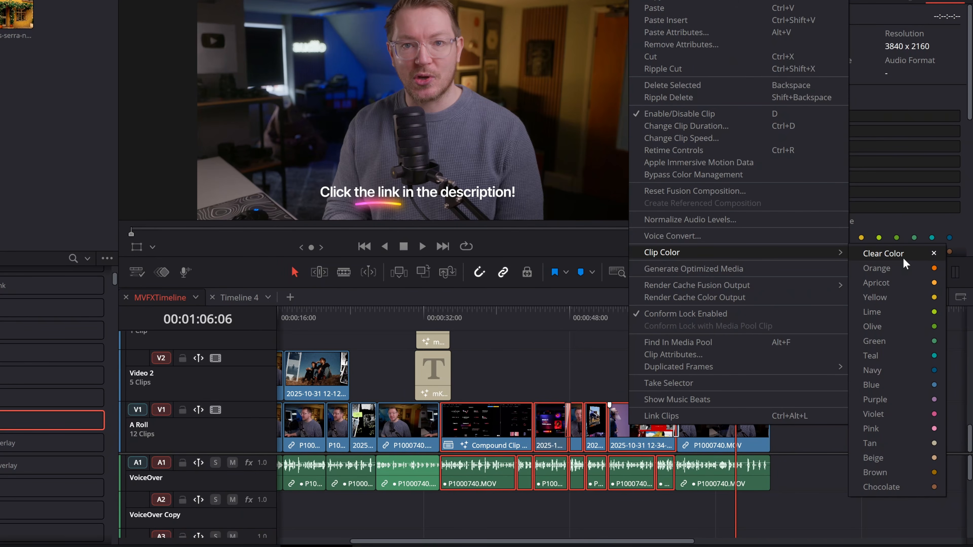
pyautogui.click(886, 267)
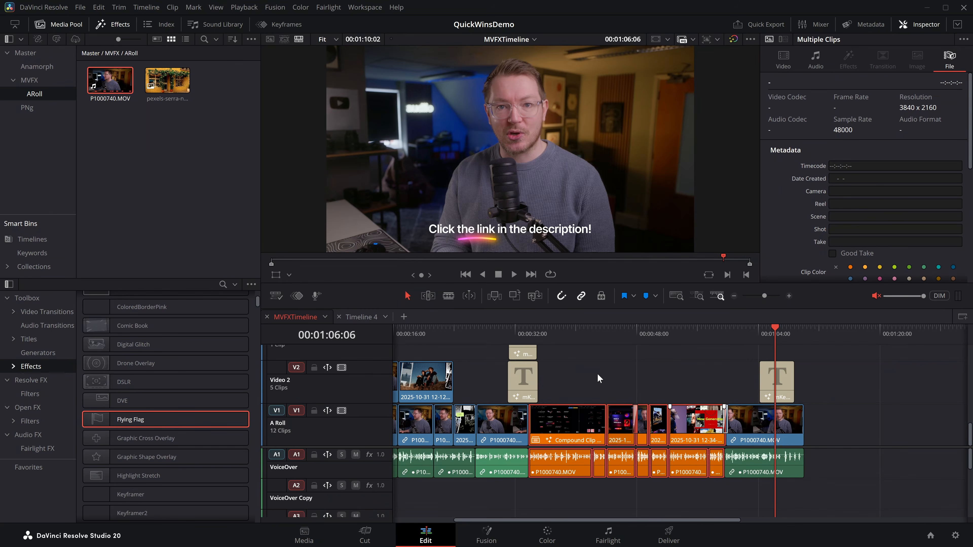
# Set the clip color of the mKeynote 2 Highlight title under the playhead to Pink and place two copies of it earlier on Video 2.
pyautogui.click(780, 383)
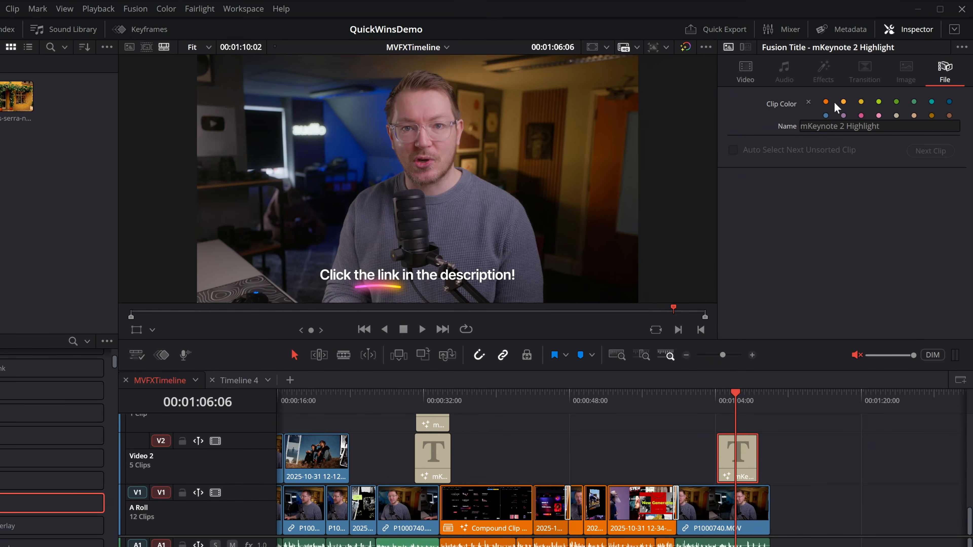
pyautogui.click(879, 116)
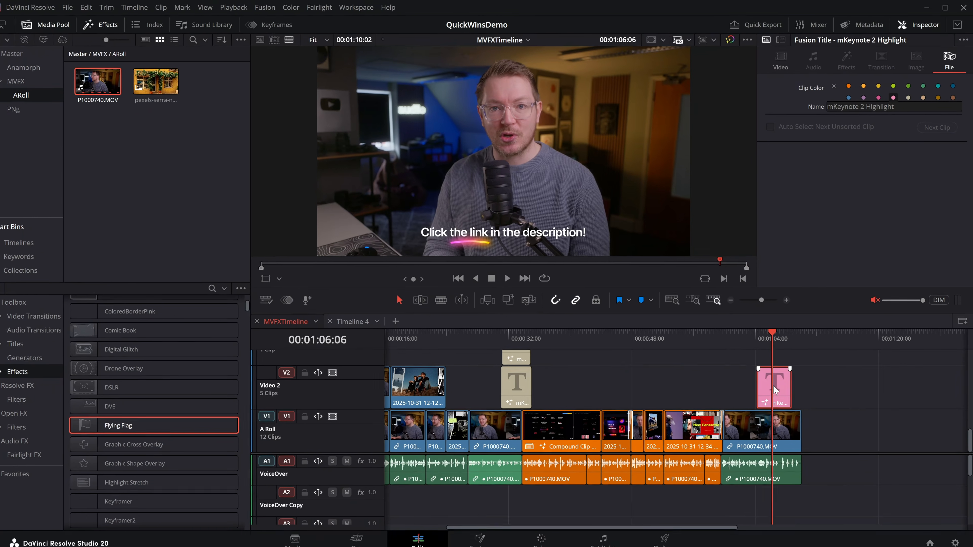
pyautogui.moveTo(727, 476); pyautogui.dragTo(578, 474)
pyautogui.moveTo(644, 394); pyautogui.dragTo(701, 380)
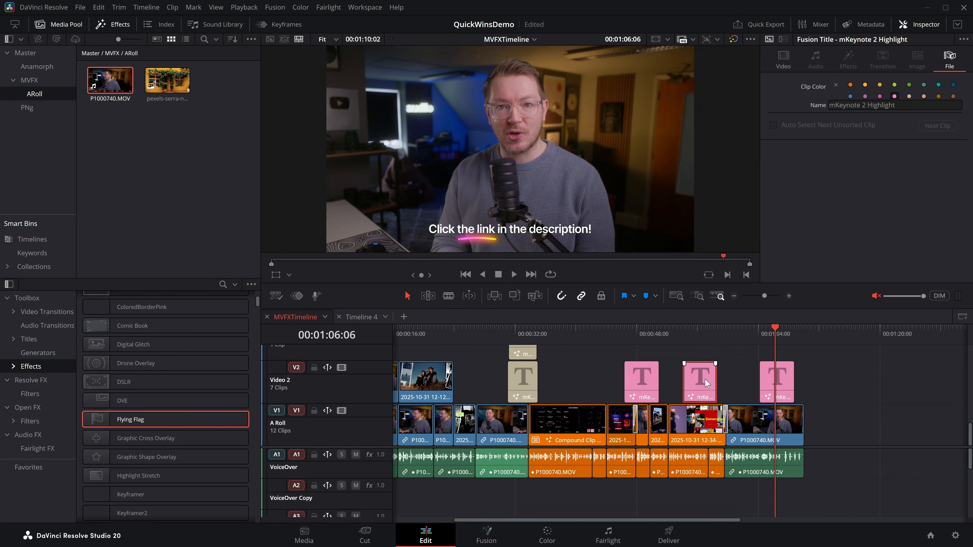
# Undo the title duplications and the clip color changes in MVFXTimeline.
pyautogui.hotkey('ctrl', 'z')
pyautogui.hotkey('ctrl', 'z')
pyautogui.hotkey('ctrl', 'z')
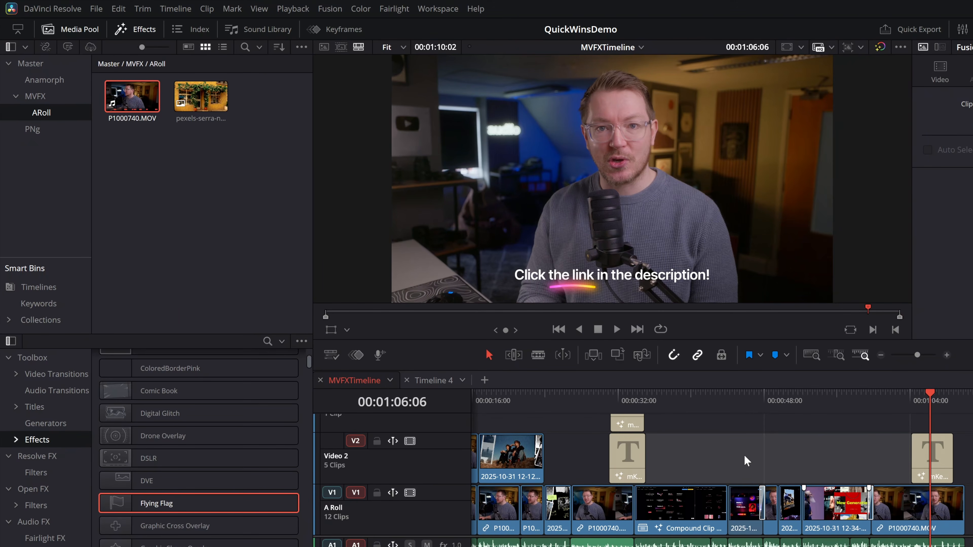
# Set the clip color of the pexels storefront image in the ARoll bin to Lime.
pyautogui.click(205, 96)
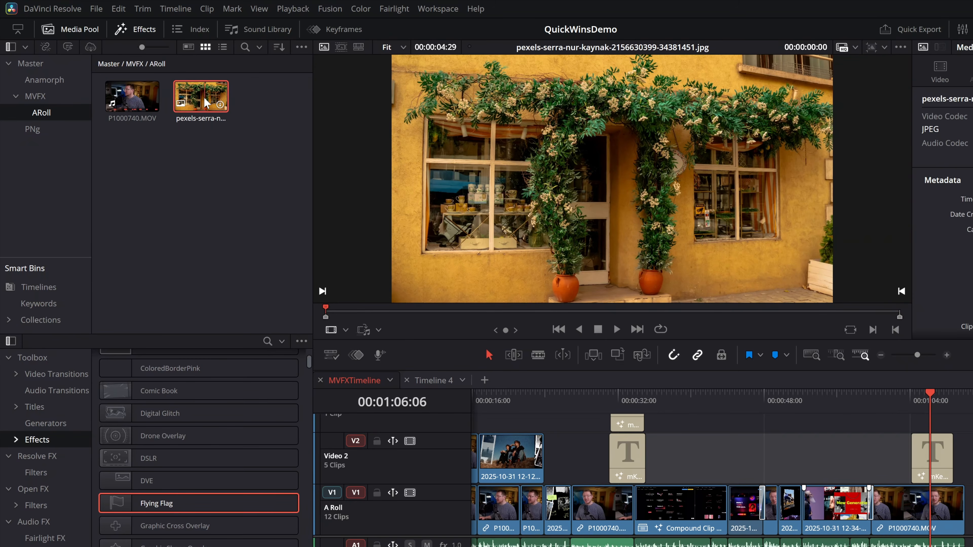
pyautogui.rightClick(201, 95)
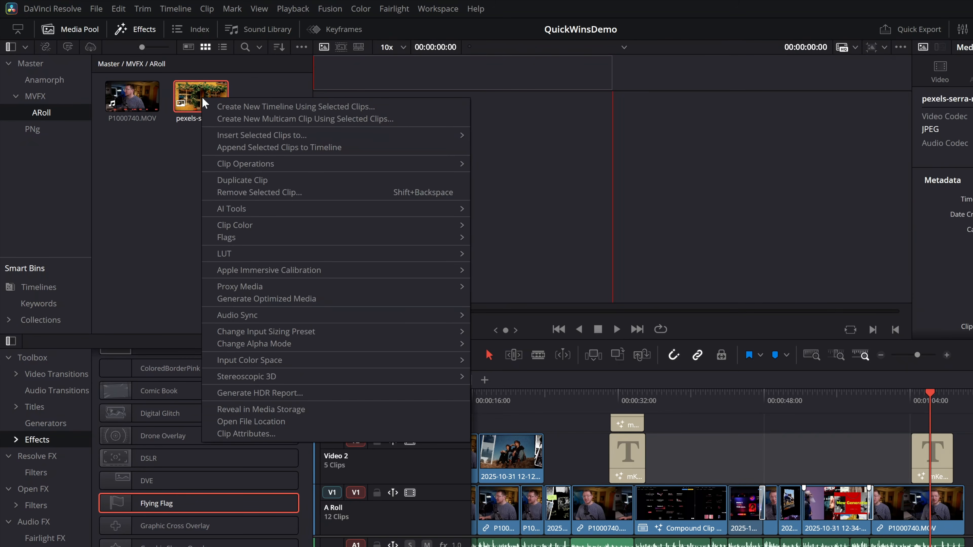
pyautogui.moveTo(241, 221)
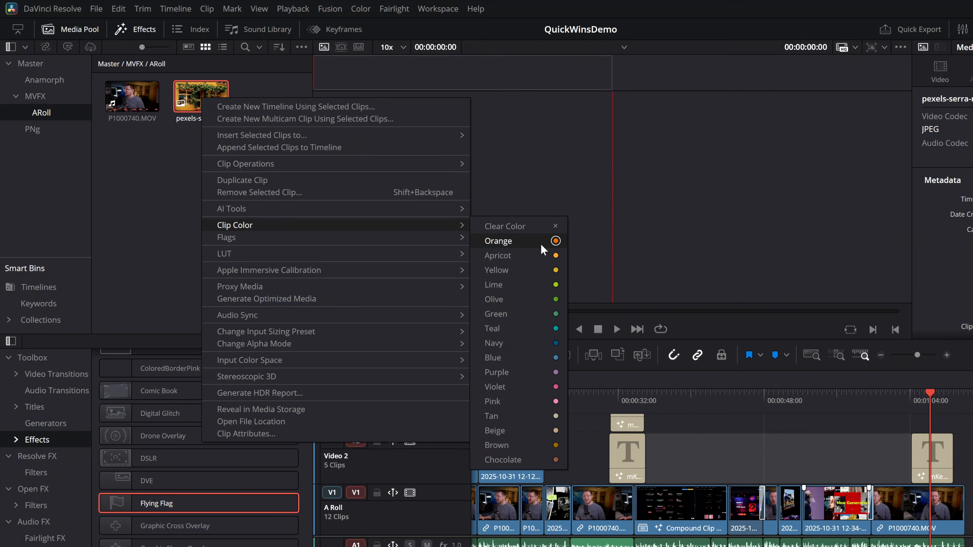
pyautogui.click(512, 288)
# Place several instances of the pexels storefront image in the gap between the titles on Video 2.
pyautogui.moveTo(224, 107); pyautogui.dragTo(328, 149)
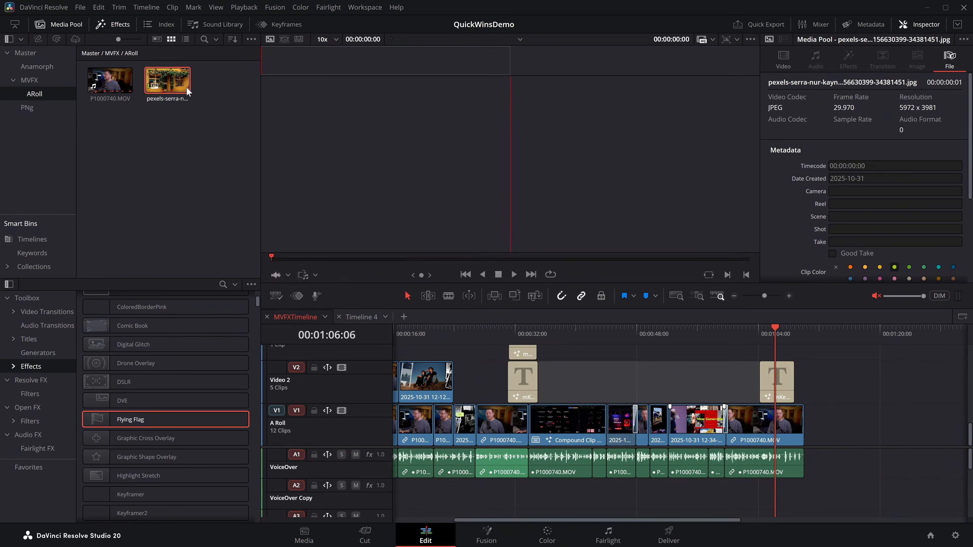
pyautogui.moveTo(274, 125); pyautogui.dragTo(563, 388)
pyautogui.moveTo(161, 92); pyautogui.dragTo(668, 388)
pyautogui.moveTo(668, 388); pyautogui.dragTo(672, 383)
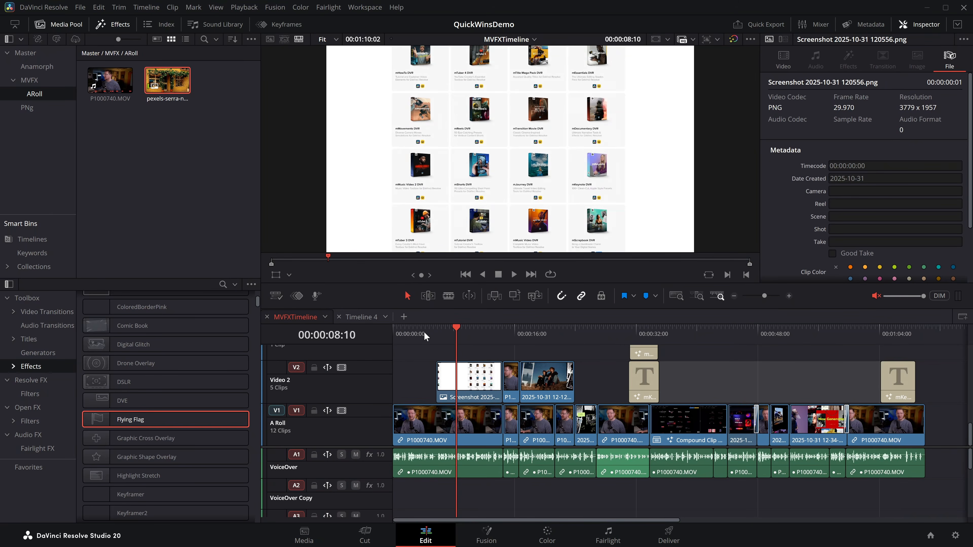
# Examine where the P1000740.MOV talking-head clips sit across the A Roll and Video 2 tracks of MVFXTimeline.
pyautogui.click(413, 333)
pyautogui.click(419, 417)
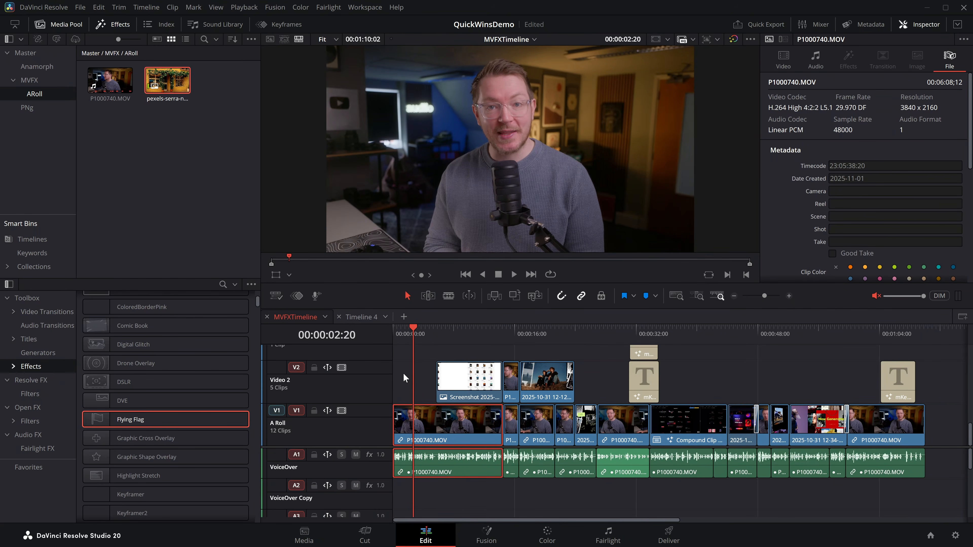
pyautogui.click(504, 335)
pyautogui.click(510, 375)
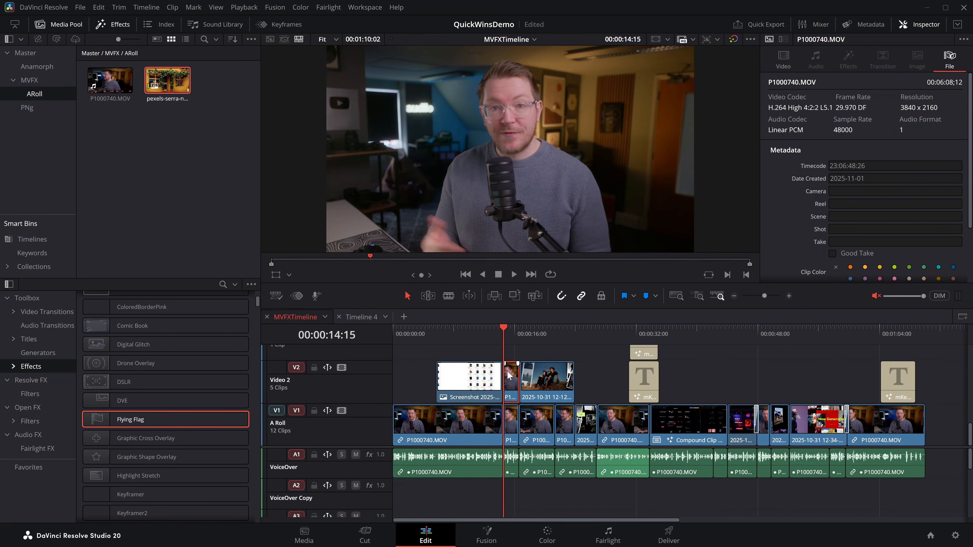
pyautogui.click(611, 433)
pyautogui.click(764, 420)
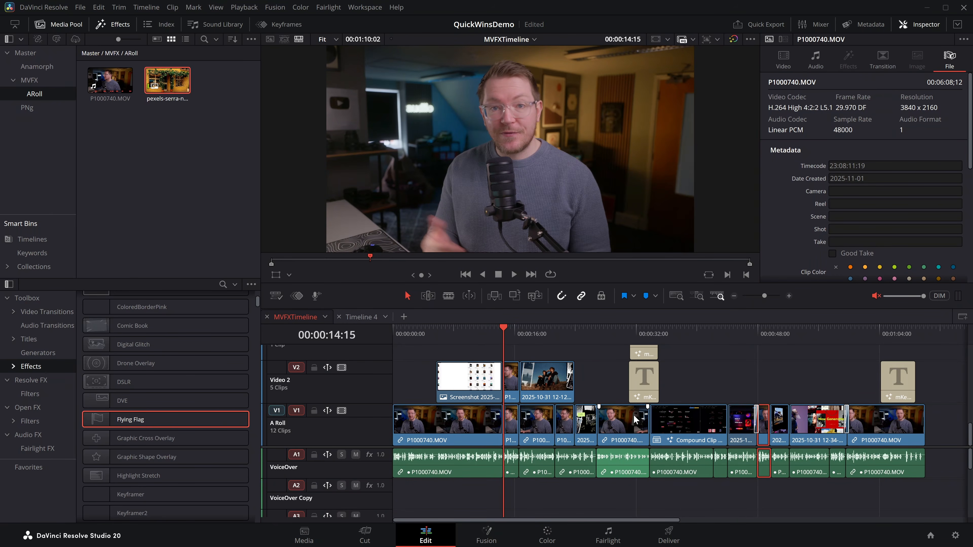
pyautogui.click(409, 336)
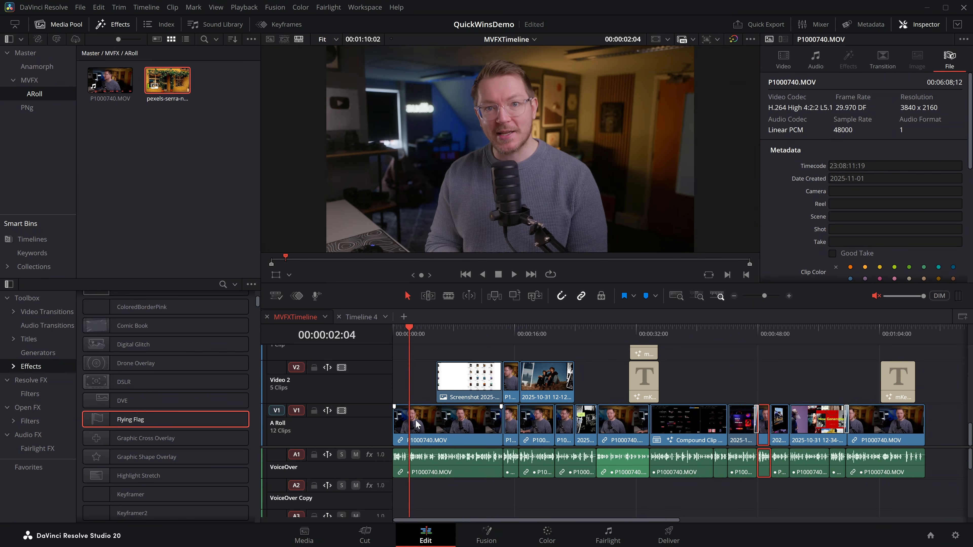
pyautogui.click(417, 419)
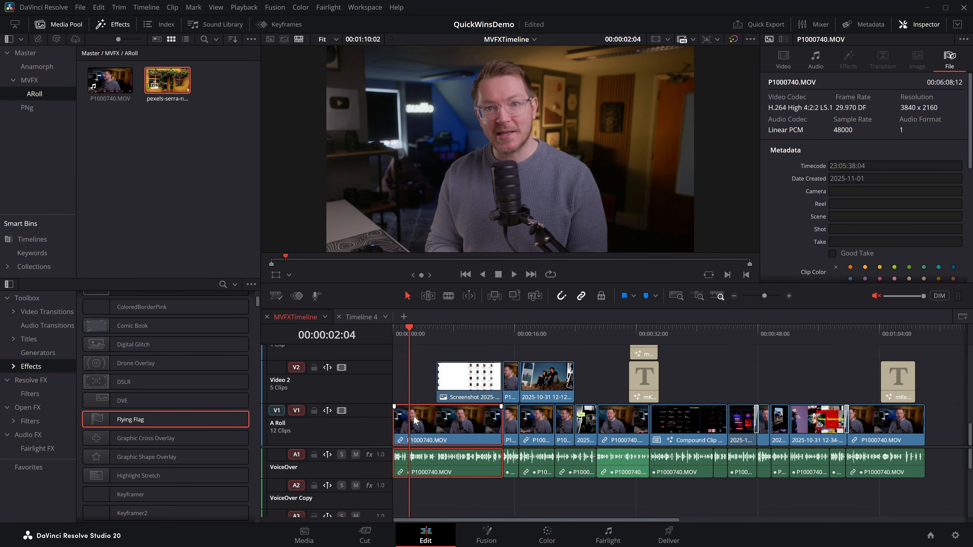
# Set the clip color of the source clip P1000740.MOV in the ARoll bin to Orange.
pyautogui.click(111, 80)
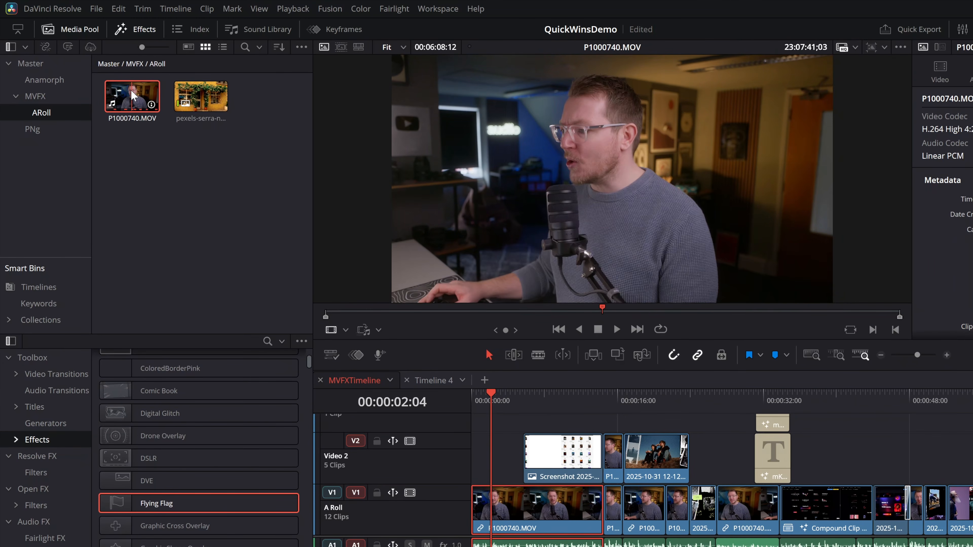
pyautogui.rightClick(132, 95)
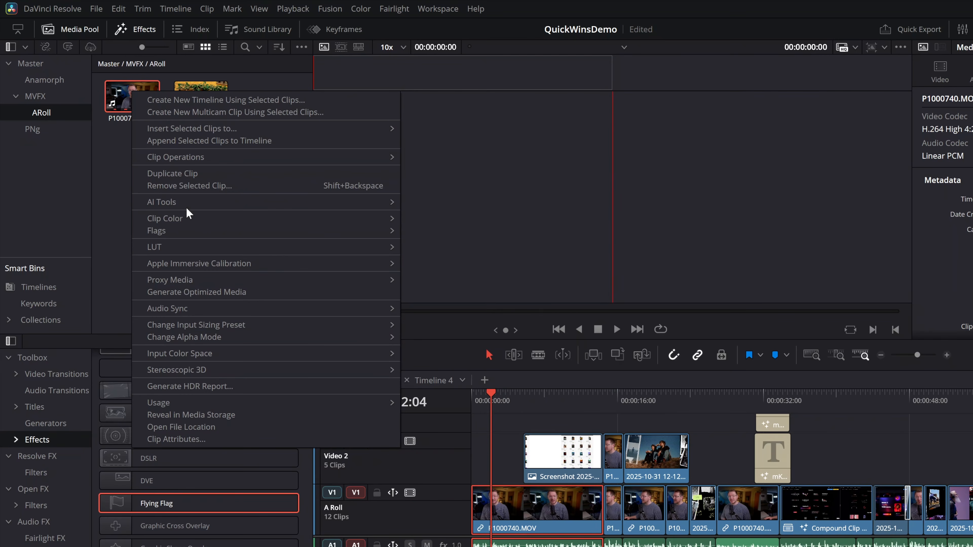
pyautogui.moveTo(258, 216)
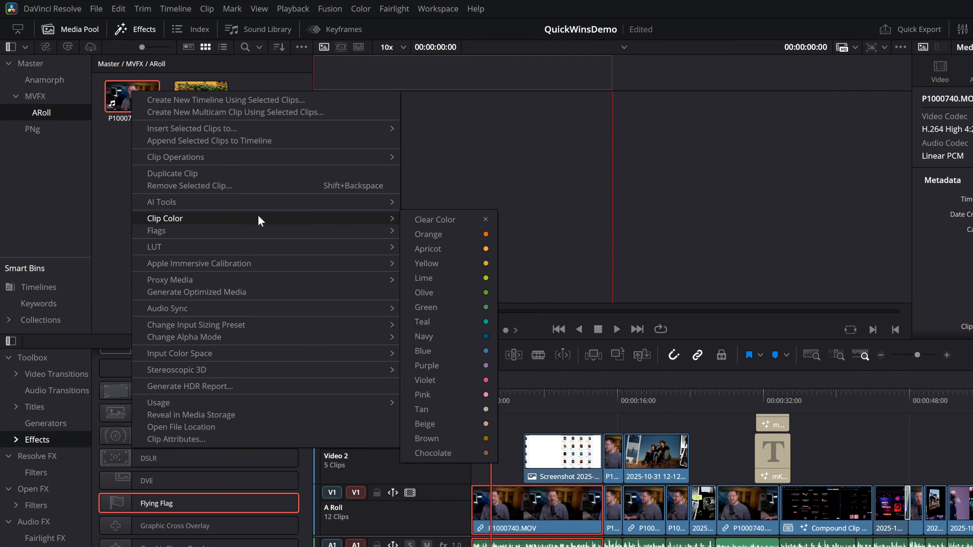
pyautogui.click(438, 233)
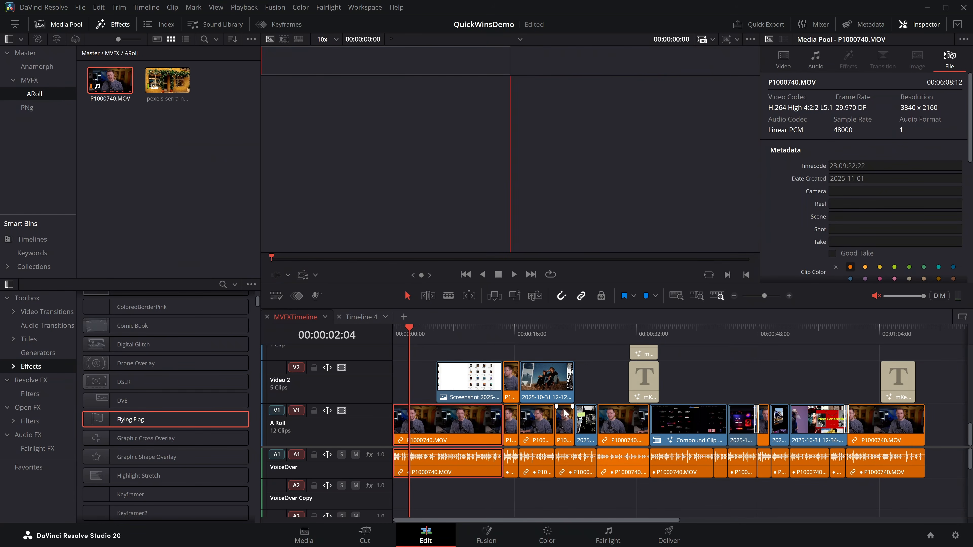
pyautogui.moveTo(745, 384); pyautogui.dragTo(542, 377)
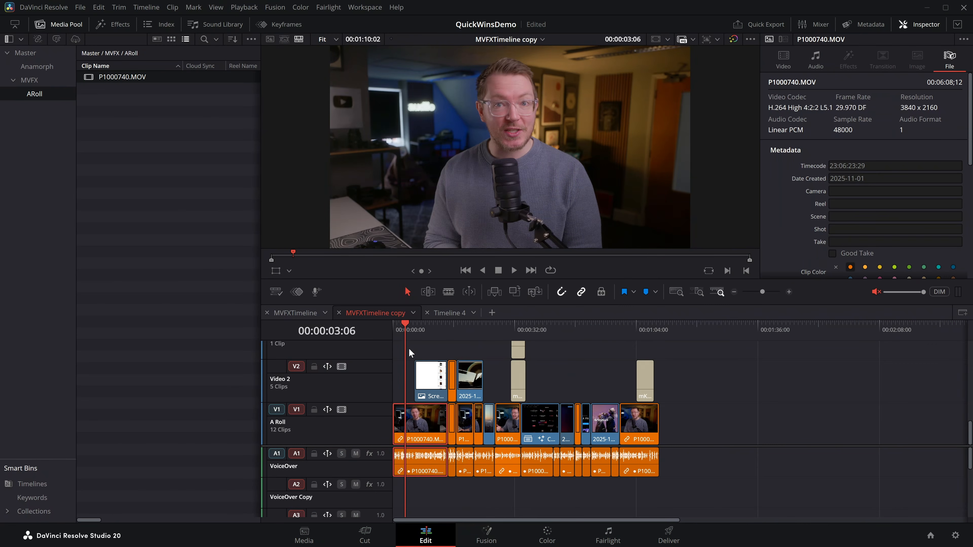
# On the Color page, filter the clips of MVFXTimeline copy to those with the Orange clip color.
pyautogui.moveTo(454, 347); pyautogui.dragTo(525, 358)
pyautogui.click(547, 534)
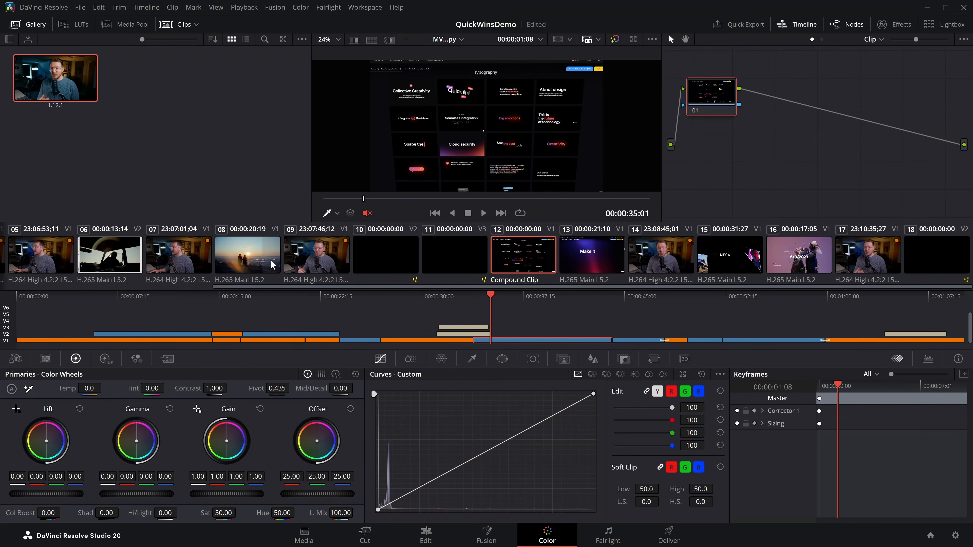
pyautogui.moveTo(602, 291); pyautogui.dragTo(267, 290)
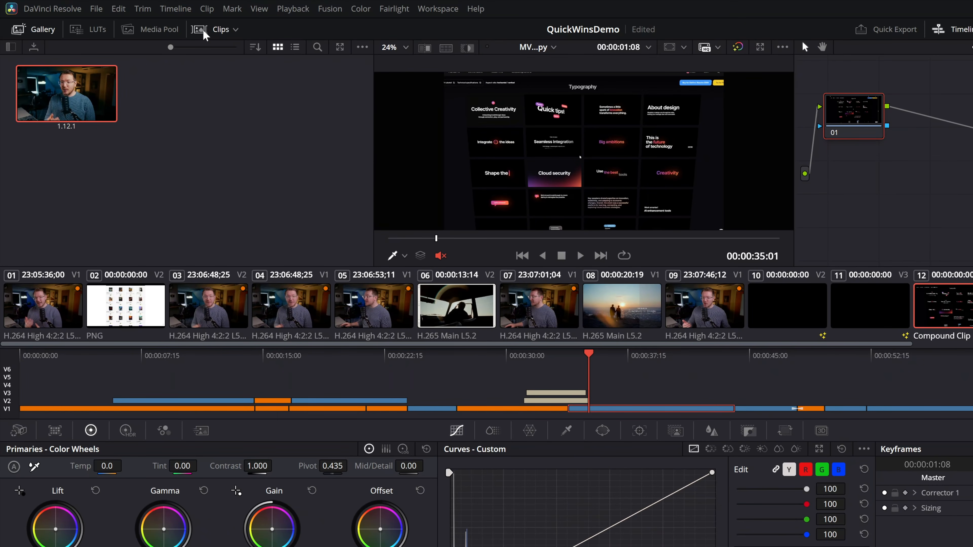
pyautogui.click(235, 30)
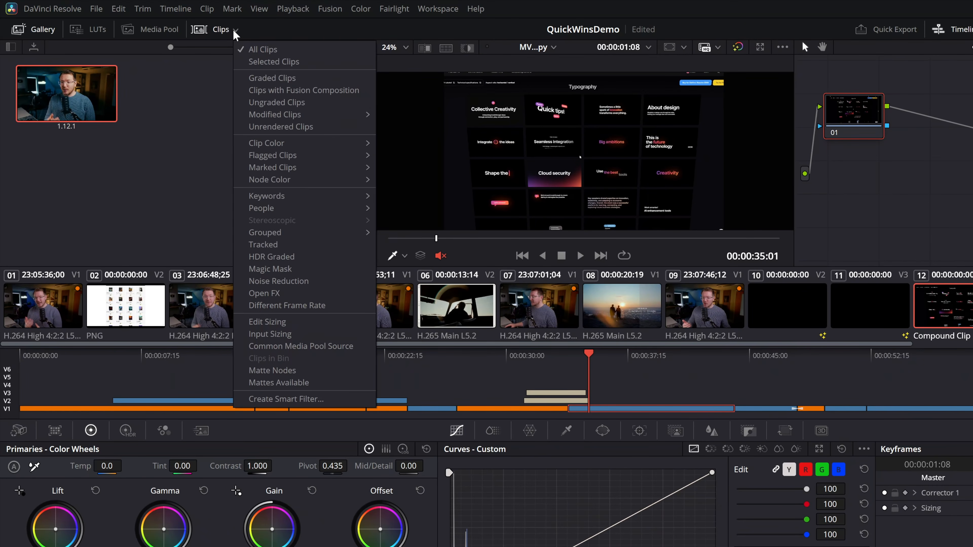
pyautogui.moveTo(271, 146)
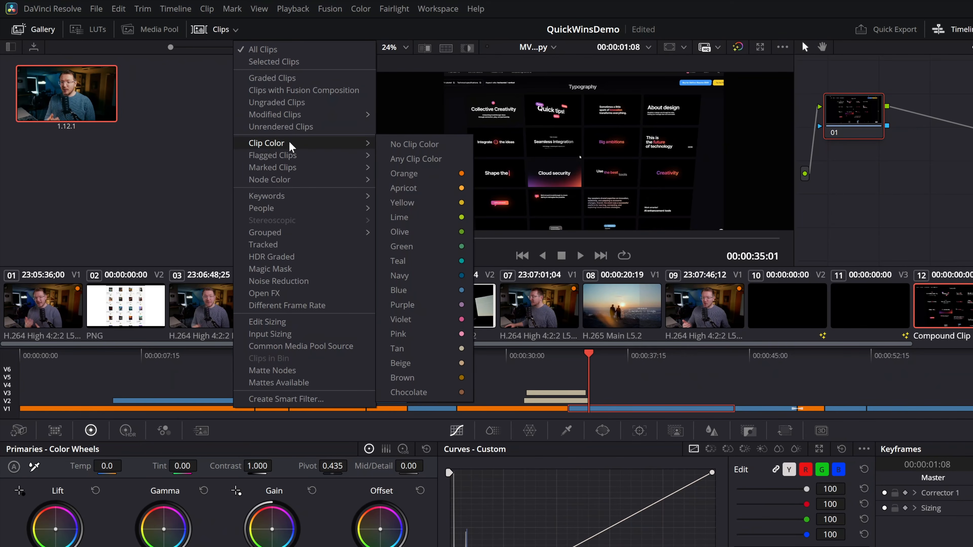
pyautogui.click(421, 173)
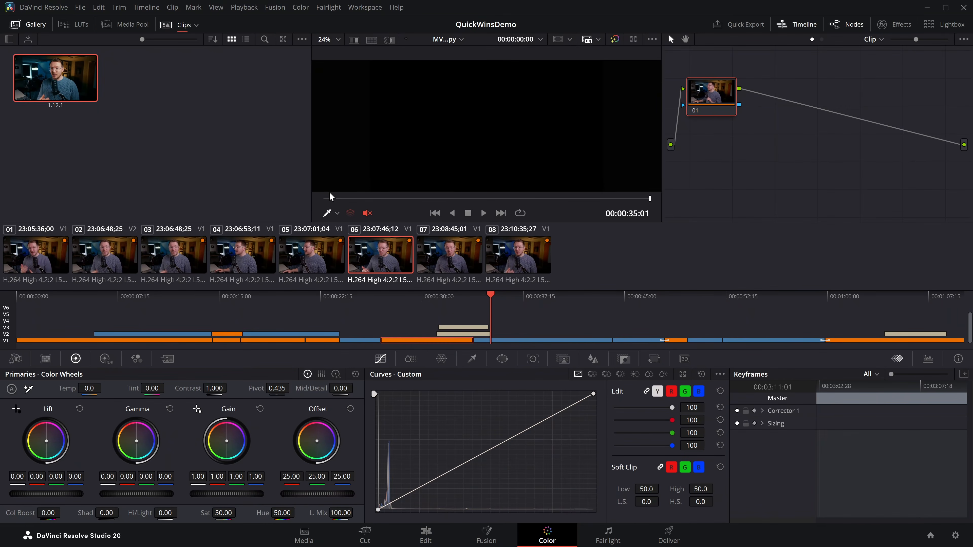
# Apply the grade from gallery still 1.12.1 to all eight filtered clips and review it on several of them.
pyautogui.click(512, 260)
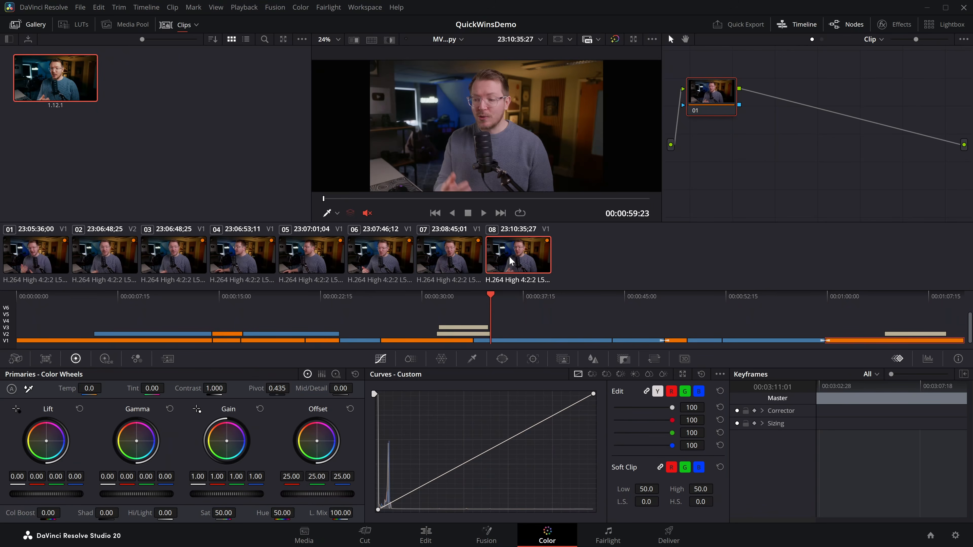
pyautogui.keyDown('shift'); pyautogui.click(58, 255); pyautogui.keyUp('shift')
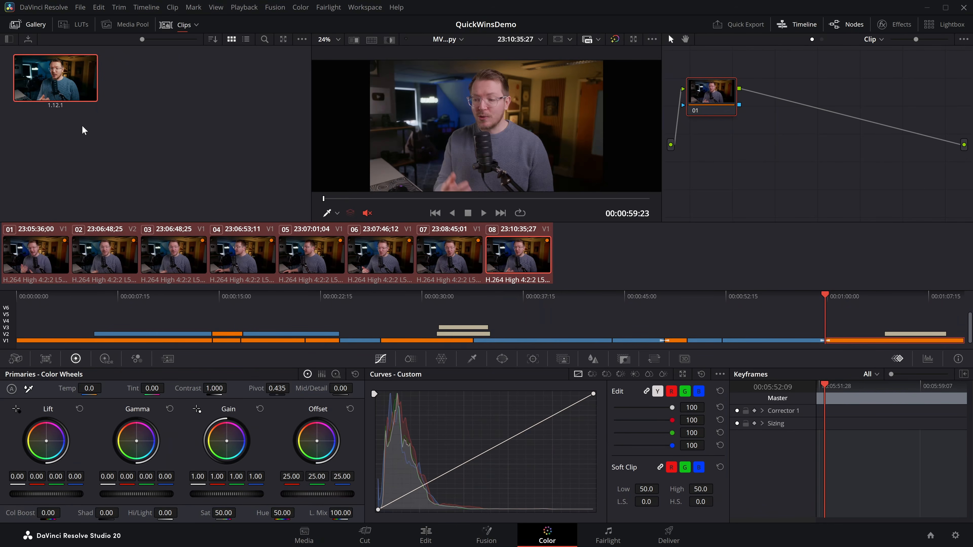
pyautogui.rightClick(54, 83)
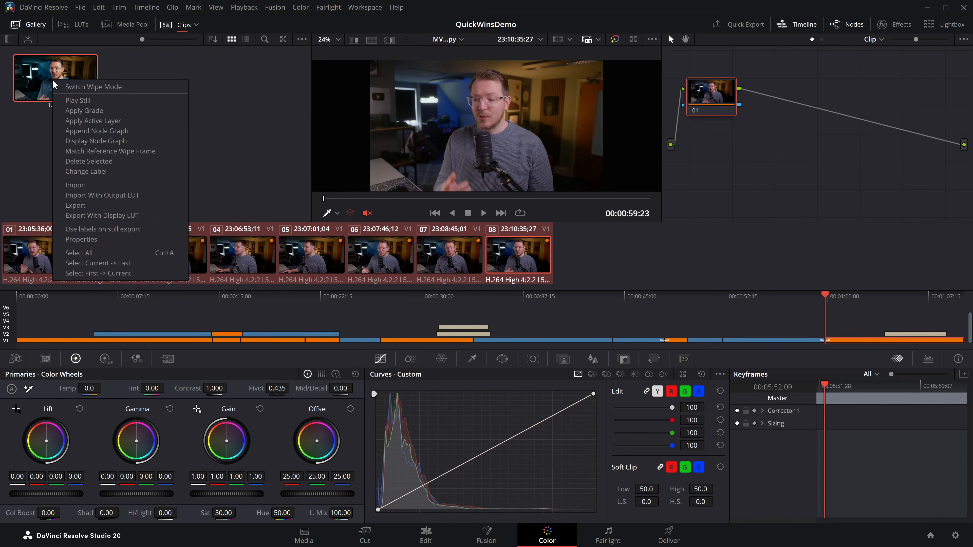
pyautogui.click(85, 111)
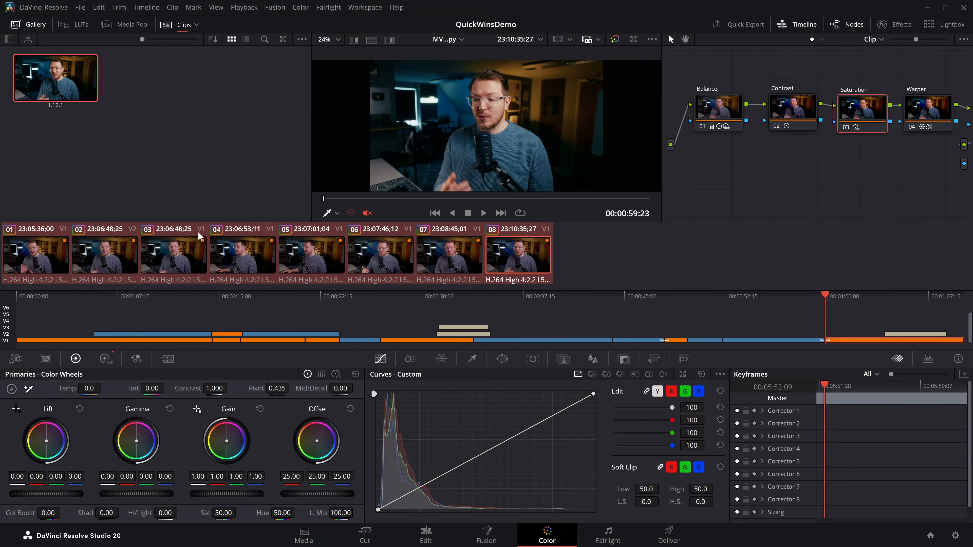
pyautogui.click(272, 264)
pyautogui.click(322, 265)
pyautogui.click(396, 265)
pyautogui.click(470, 261)
pyautogui.click(500, 260)
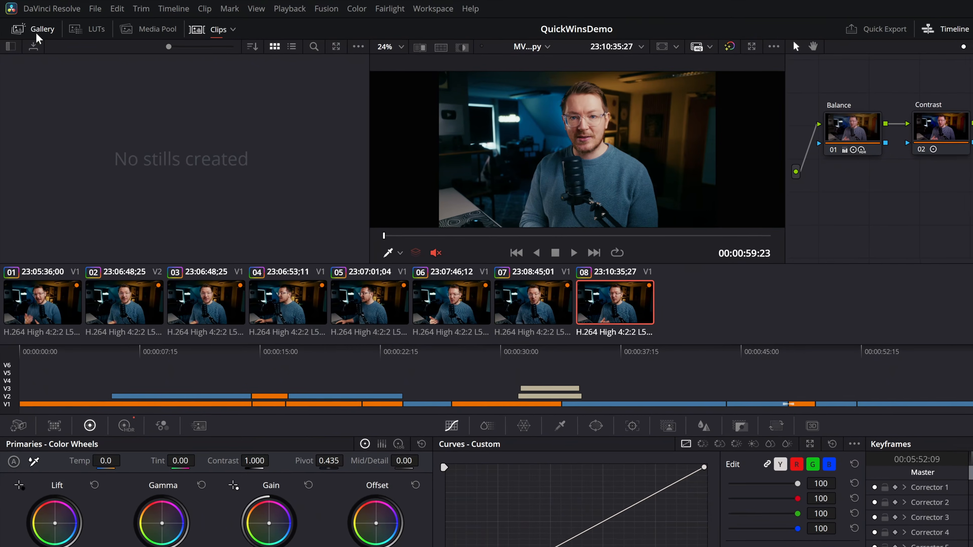
# Show the Gallery with its album list and grab a still of graded clip 08 into Stills 1.
pyautogui.click(37, 34)
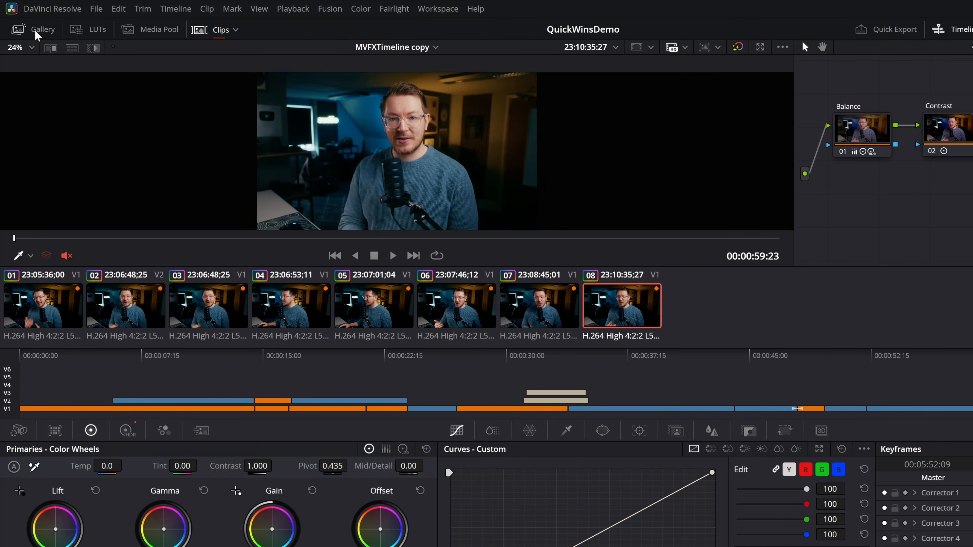
pyautogui.click(36, 33)
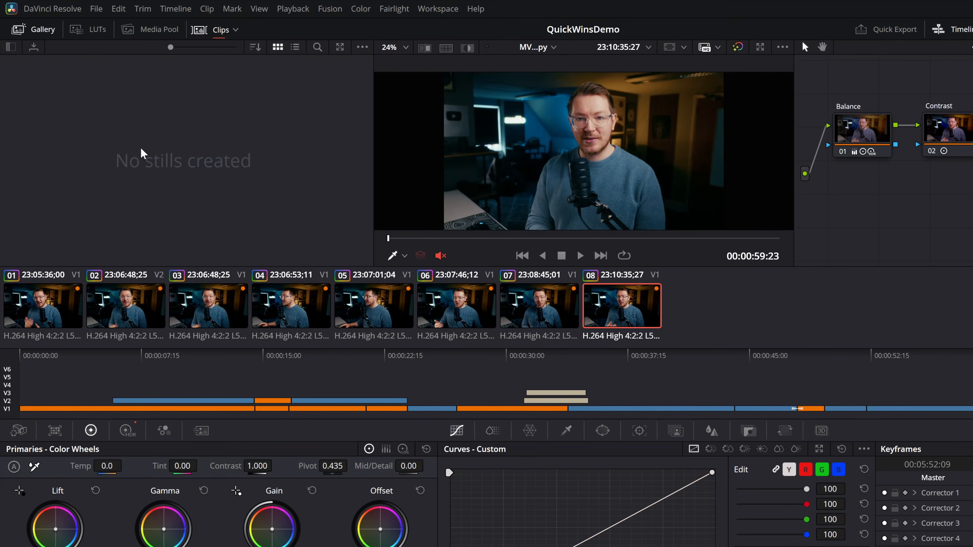
pyautogui.click(10, 48)
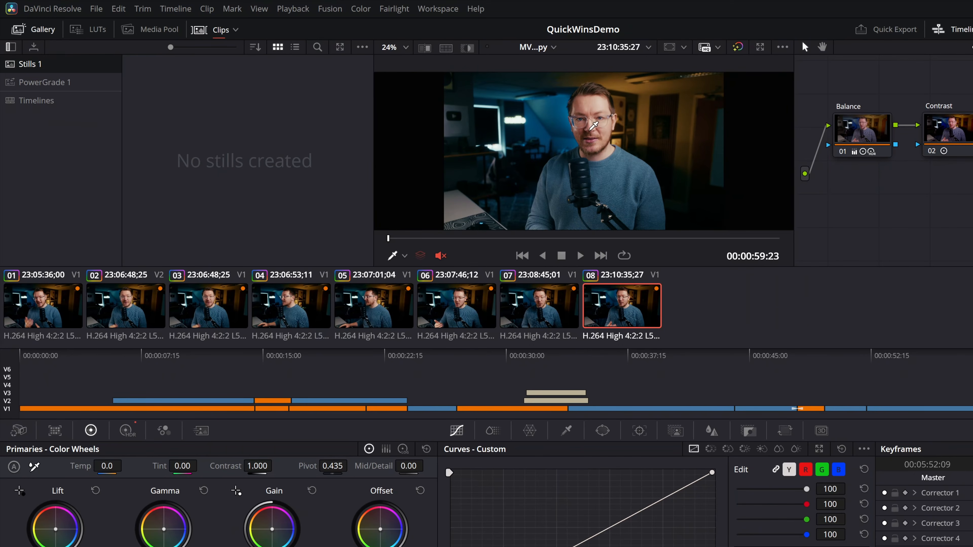
pyautogui.moveTo(972, 200)
pyautogui.mouseDown()
pyautogui.moveTo(826, 218)
pyautogui.moveTo(972, 202)
pyautogui.moveTo(972, 217)
pyautogui.mouseUp()
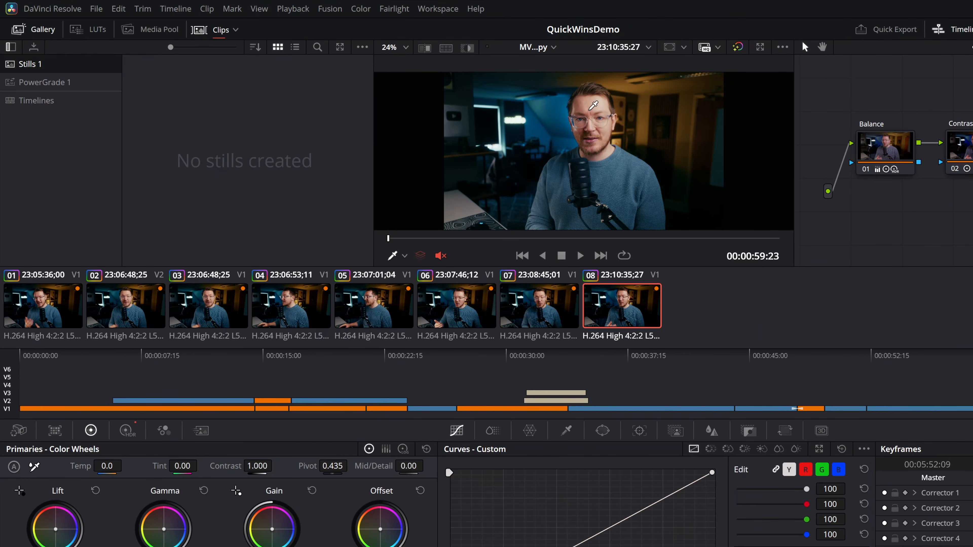
pyautogui.rightClick(590, 112)
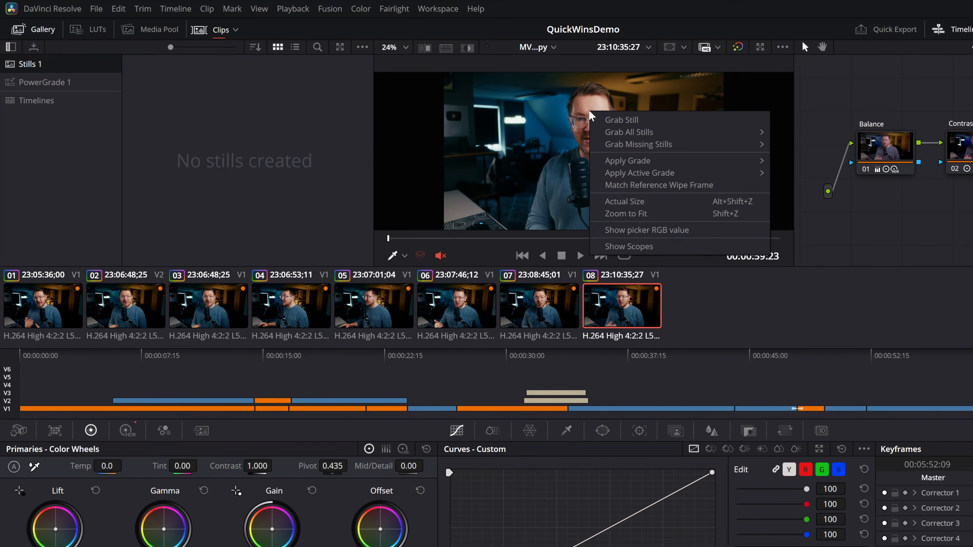
pyautogui.click(626, 121)
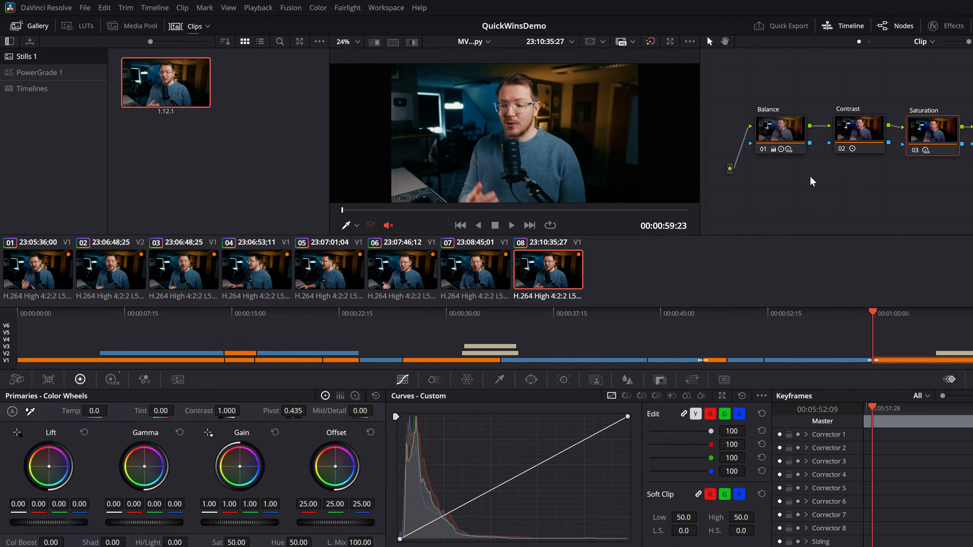
# Reset the grade of clip 08 to a single empty node.
pyautogui.rightClick(920, 202)
pyautogui.click(786, 176)
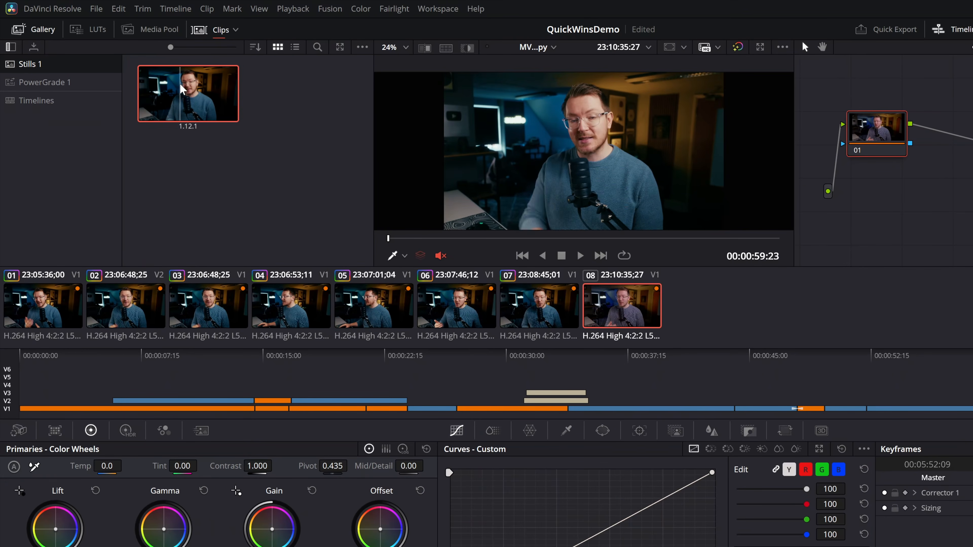
# Apply the grade from gallery still 1.12.1 to clip 08 and look over its node graph.
pyautogui.rightClick(182, 89)
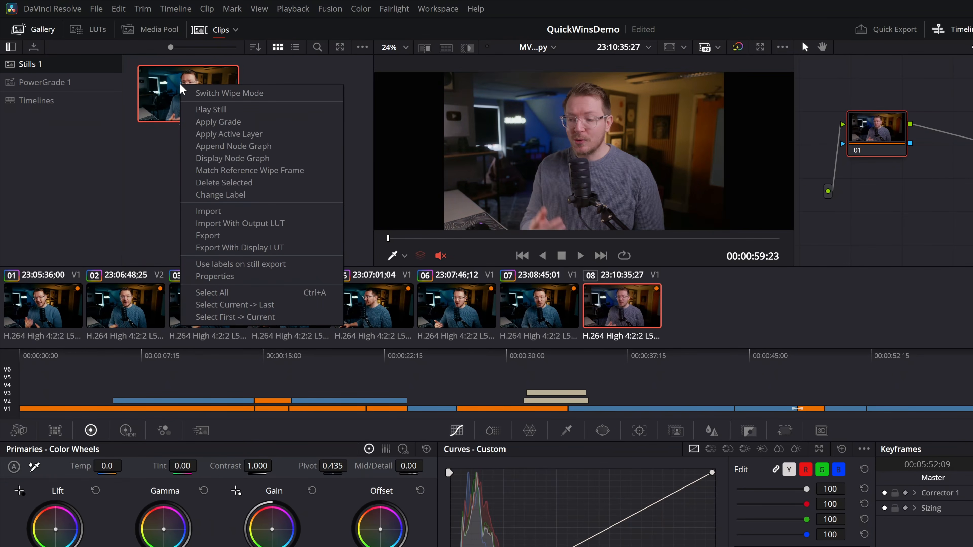
pyautogui.click(219, 122)
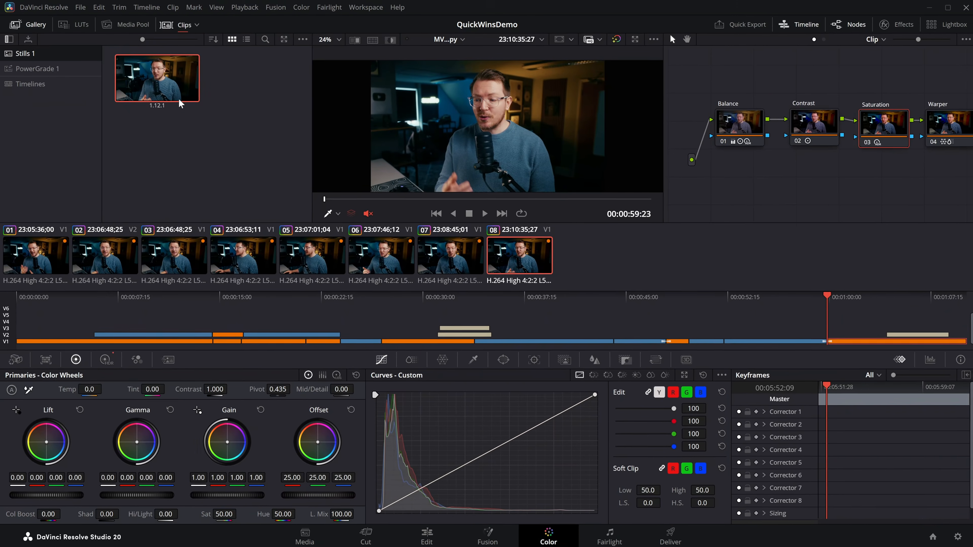
pyautogui.moveTo(907, 175); pyautogui.dragTo(832, 178)
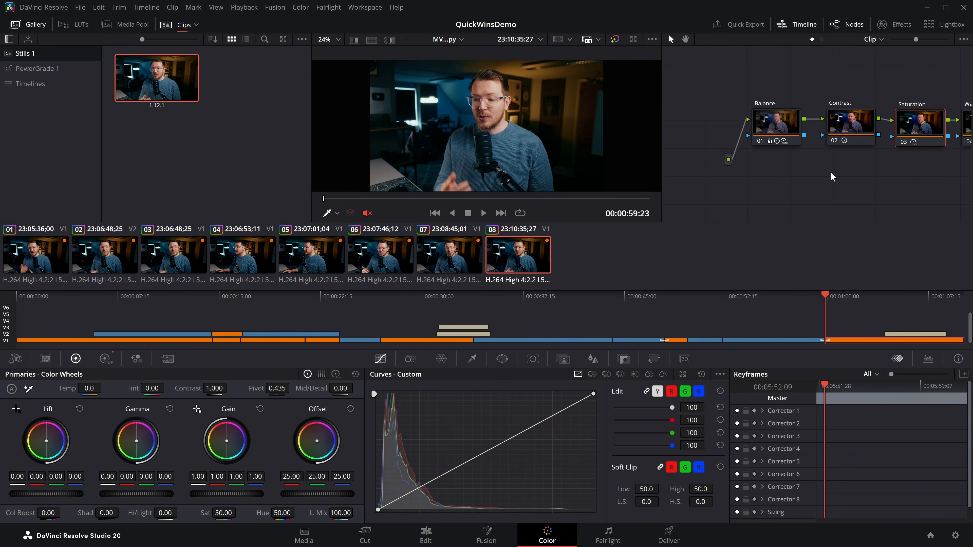
pyautogui.rightClick(164, 81)
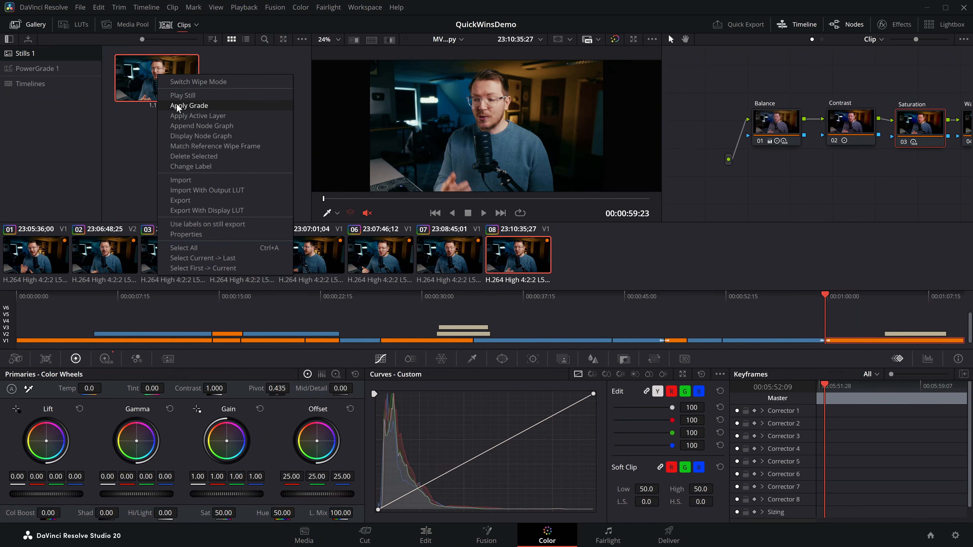
# Reset all grades and nodes on clip 08 and reapply the grade from still 1.12.1.
pyautogui.rightClick(736, 183)
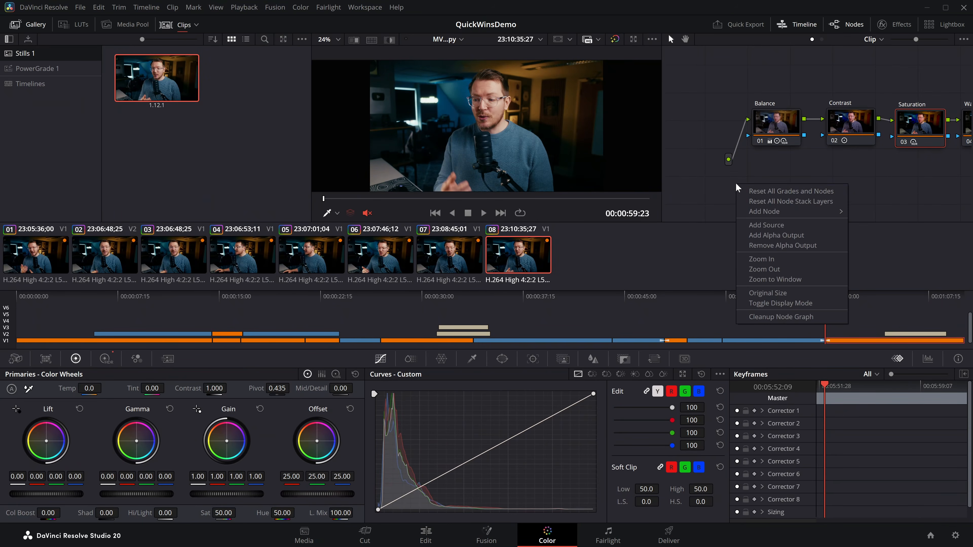
pyautogui.click(752, 190)
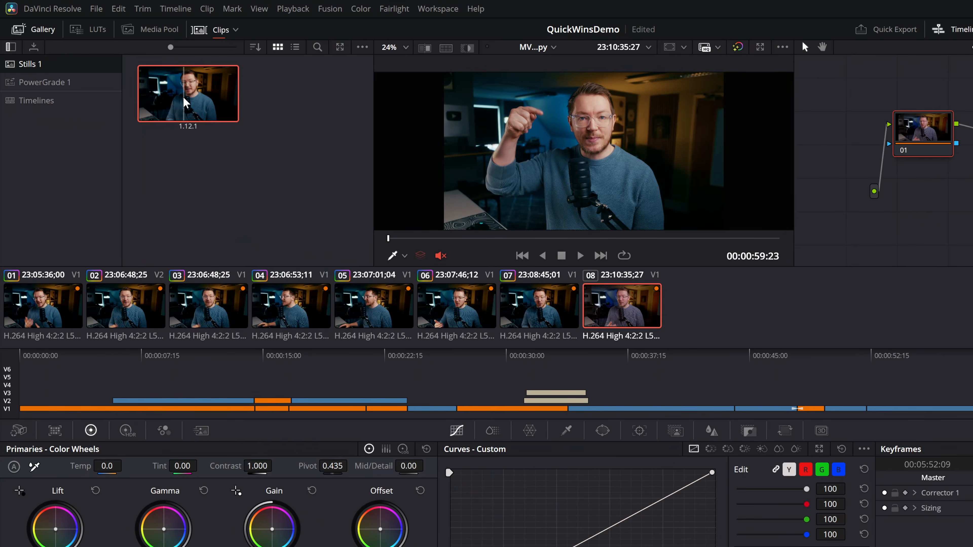
pyautogui.middleClick(184, 102)
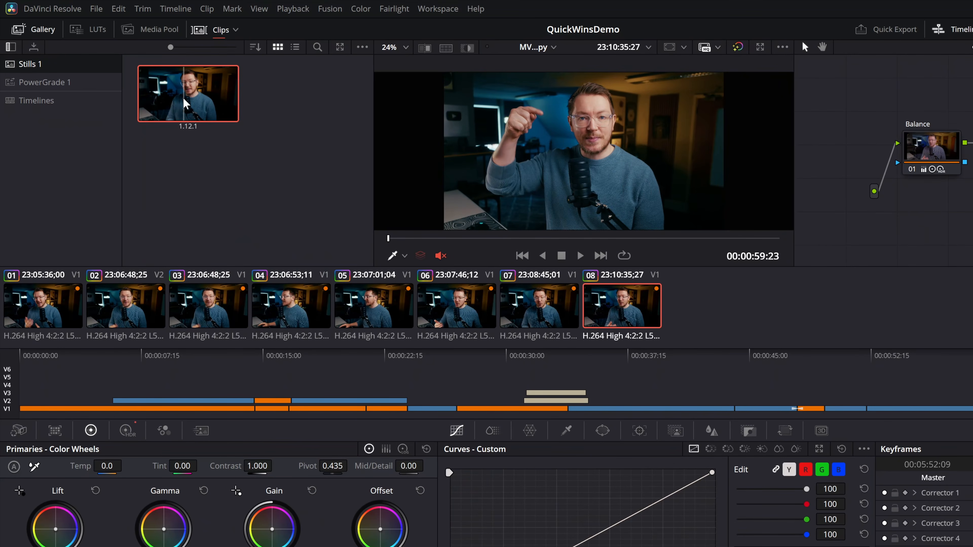
# Add still 1.12.1 to the PowerGrade 1 album and preview that album's stills 1.1.1 and 1.2.1 on clip 08.
pyautogui.moveTo(205, 83); pyautogui.dragTo(53, 87)
pyautogui.click(283, 205)
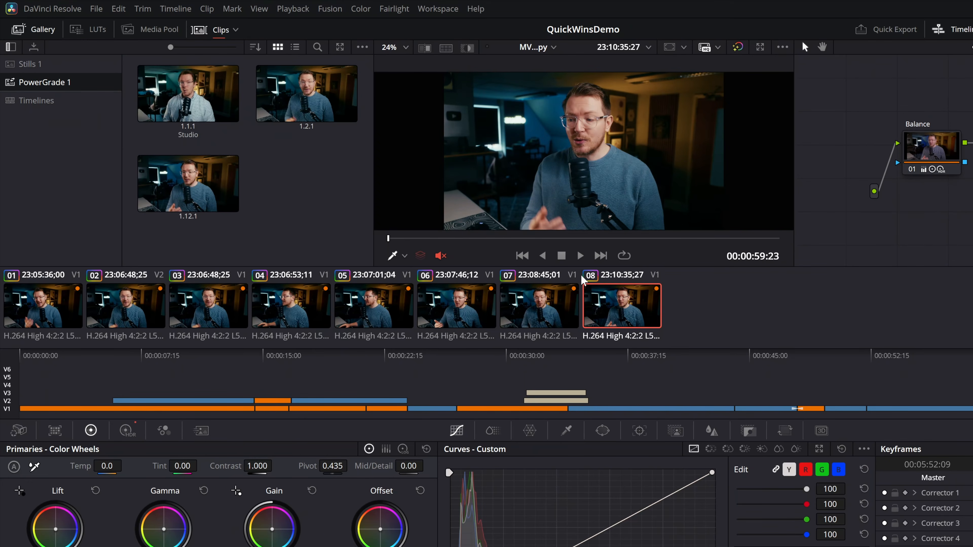
pyautogui.click(184, 106)
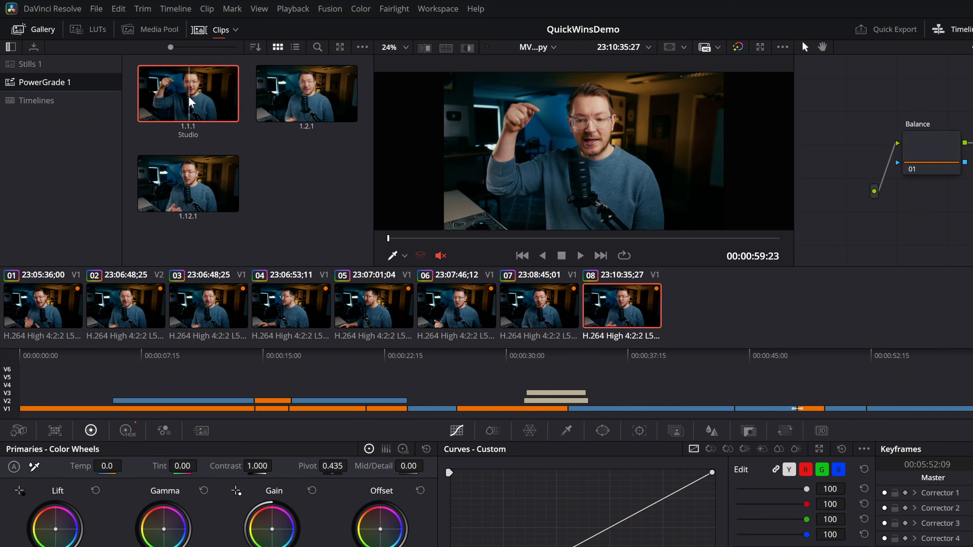
pyautogui.doubleClick(303, 94)
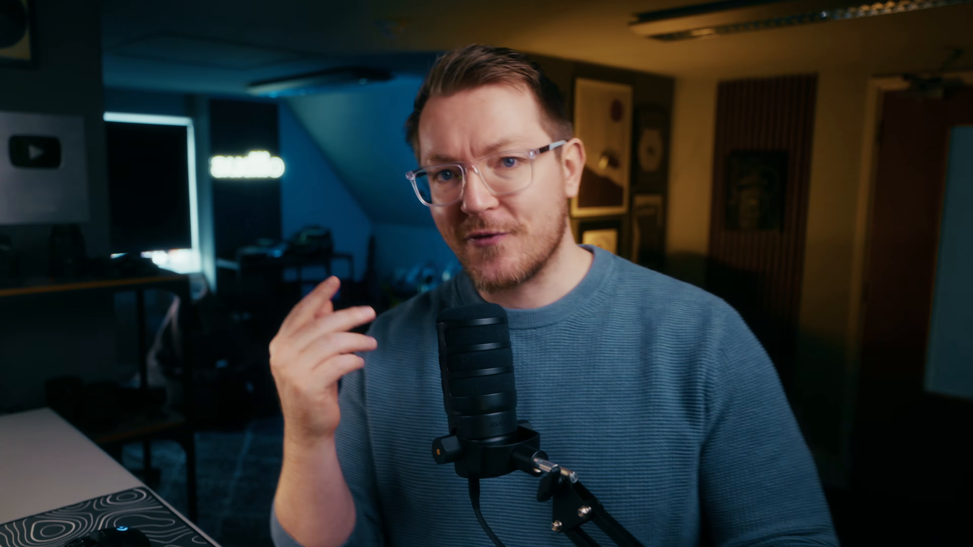
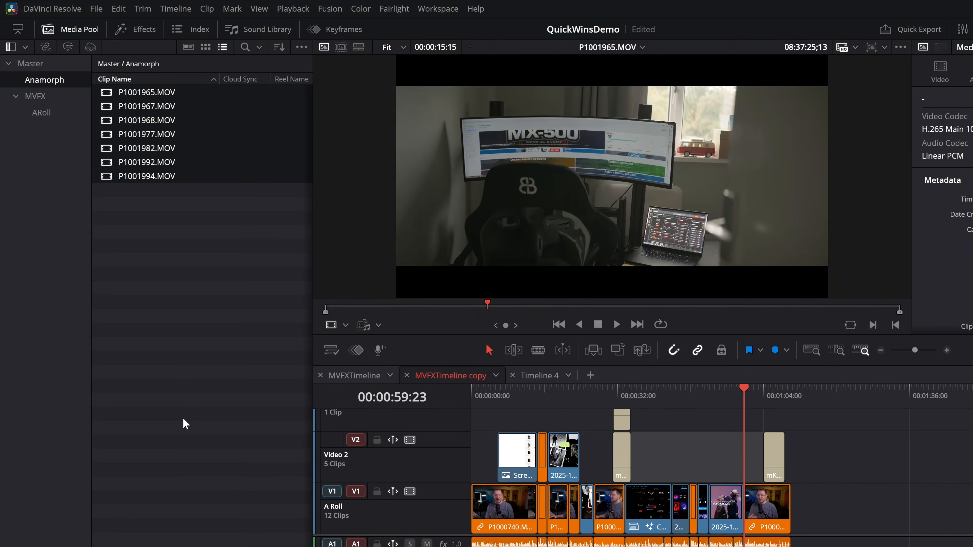
# Look over the available LUTs for the selected Anamorph clips, including the DJI, Samsung and Sony groups.
pyautogui.rightClick(155, 135)
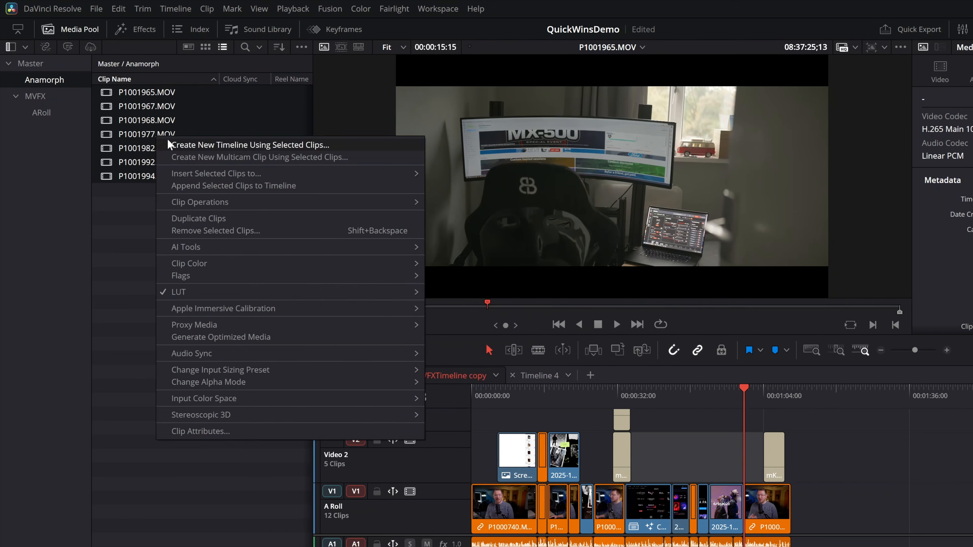
pyautogui.moveTo(224, 293)
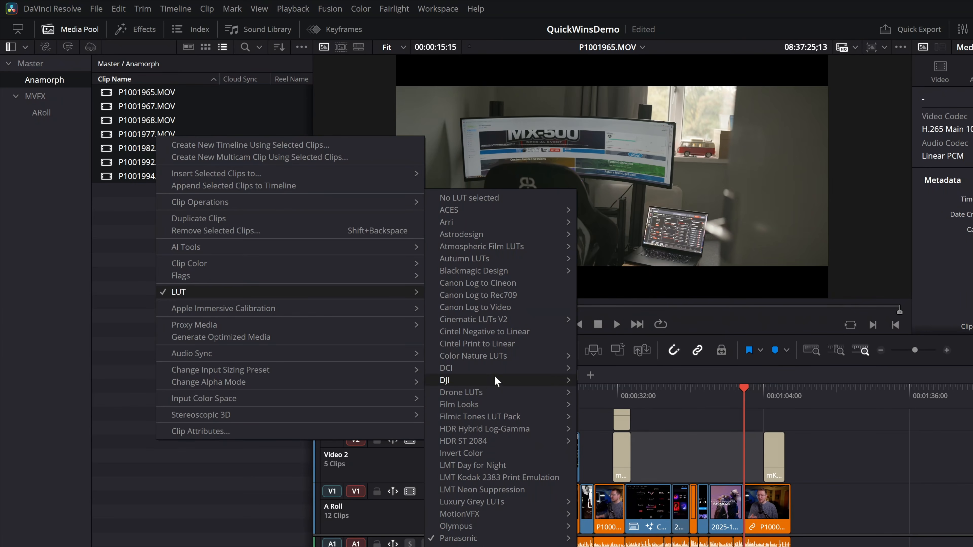
pyautogui.moveTo(483, 381)
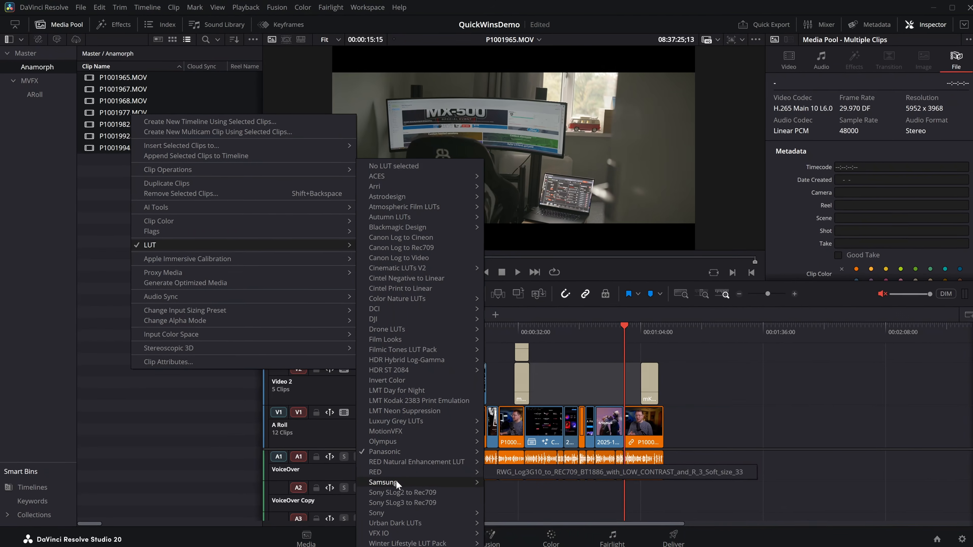
pyautogui.moveTo(396, 479)
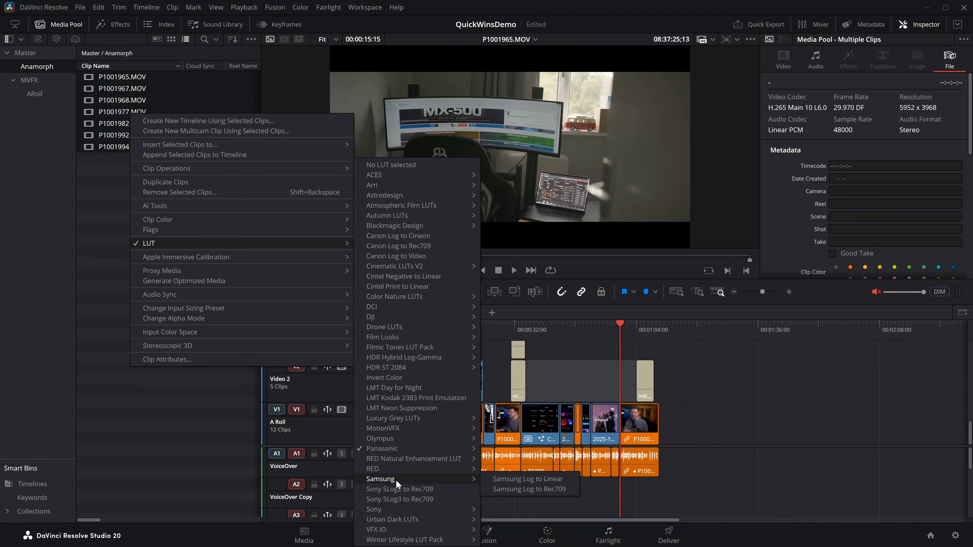
pyautogui.moveTo(396, 510)
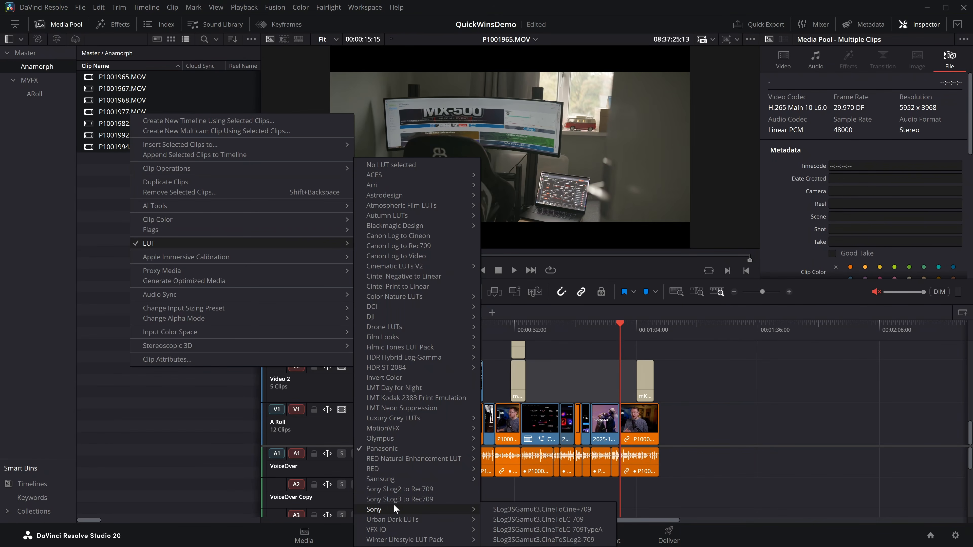
pyautogui.moveTo(428, 181)
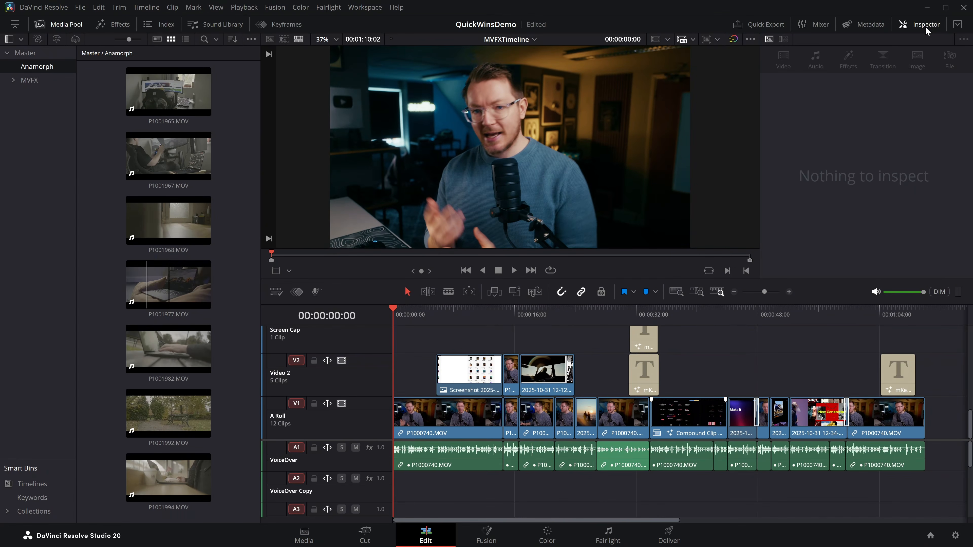
# Hide the Inspector, try the dual-viewer layout and return to the single viewer.
pyautogui.click(925, 26)
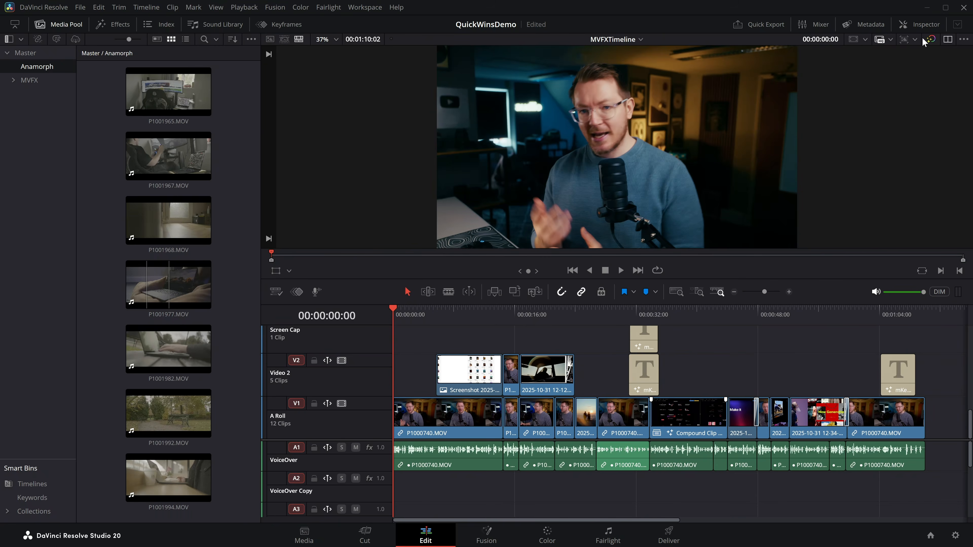
pyautogui.click(943, 42)
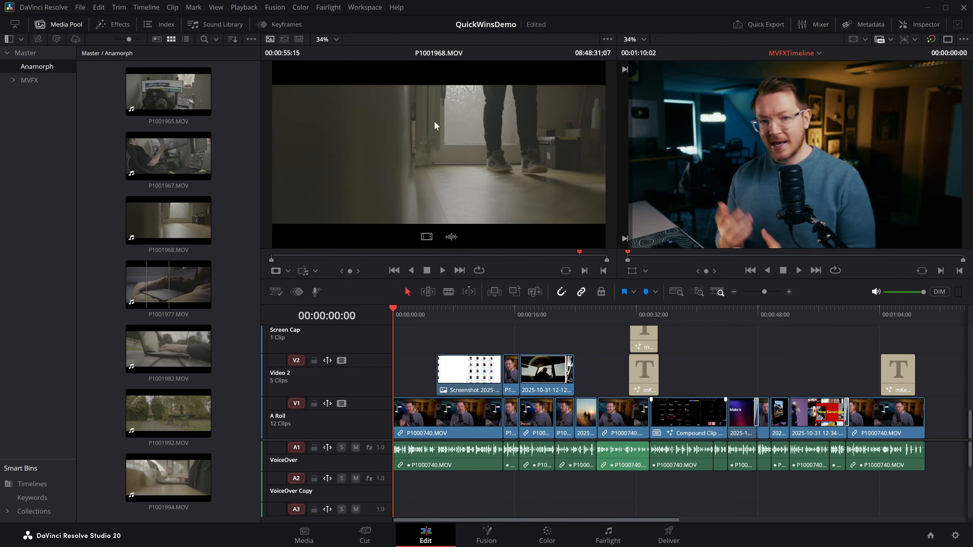
pyautogui.click(947, 40)
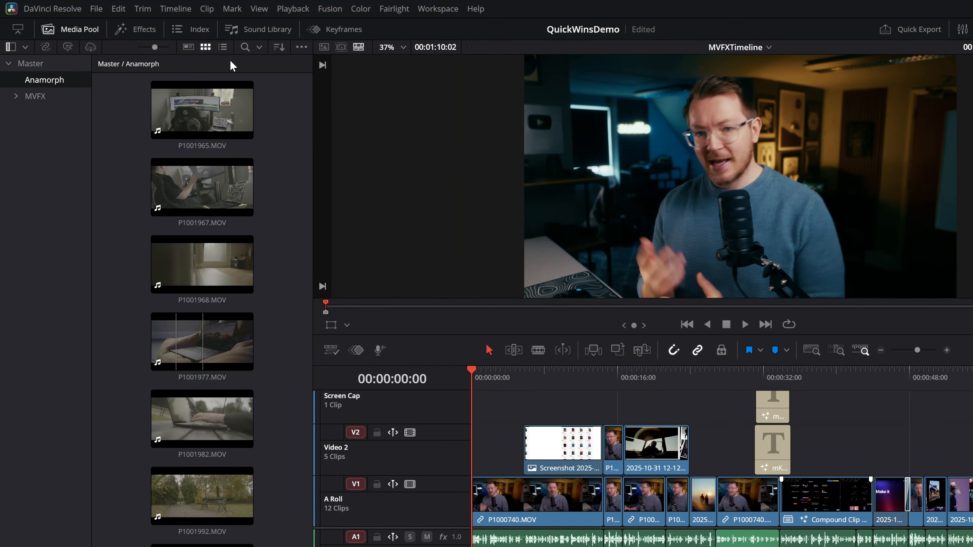
# Show the Anamorph bin as a list with the filmstrip displayed above the clips.
pyautogui.click(222, 48)
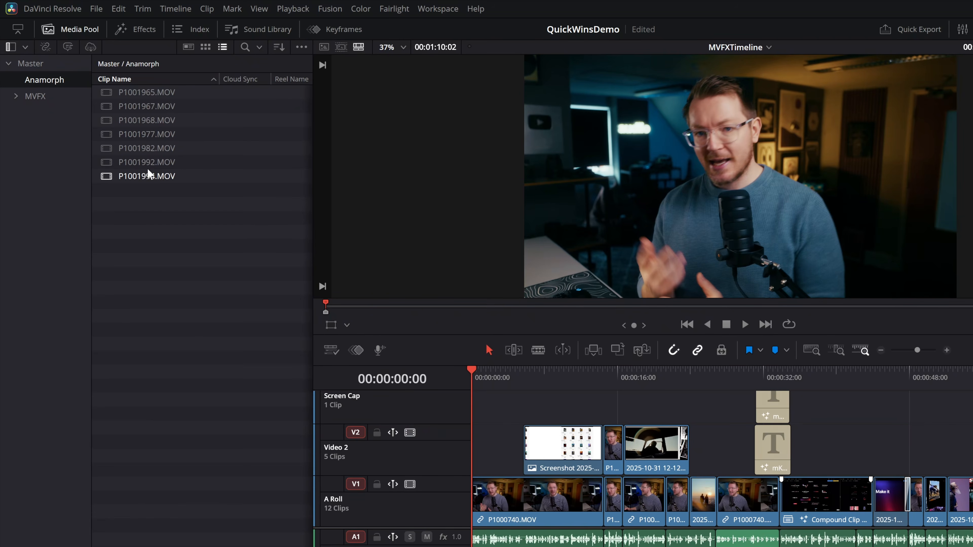
pyautogui.click(301, 48)
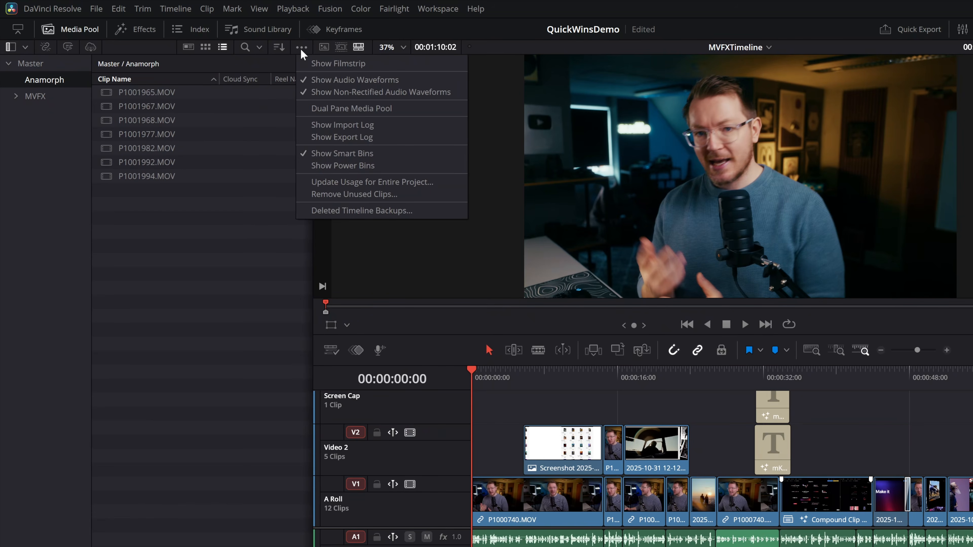
pyautogui.click(336, 64)
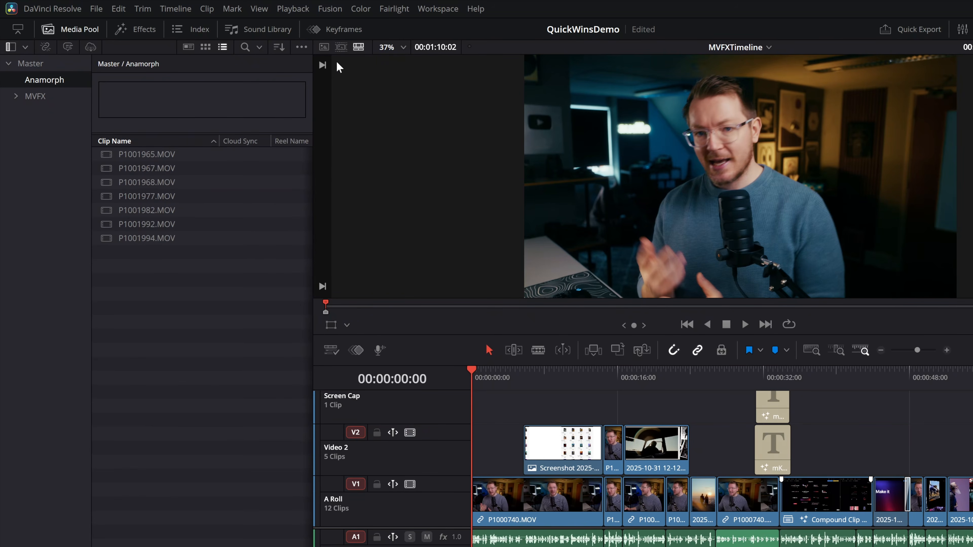
# Preview P1001965.MOV, P1001967.MOV, P1001977.MOV and P1001992.MOV in the Media Pool filmstrip.
pyautogui.click(157, 155)
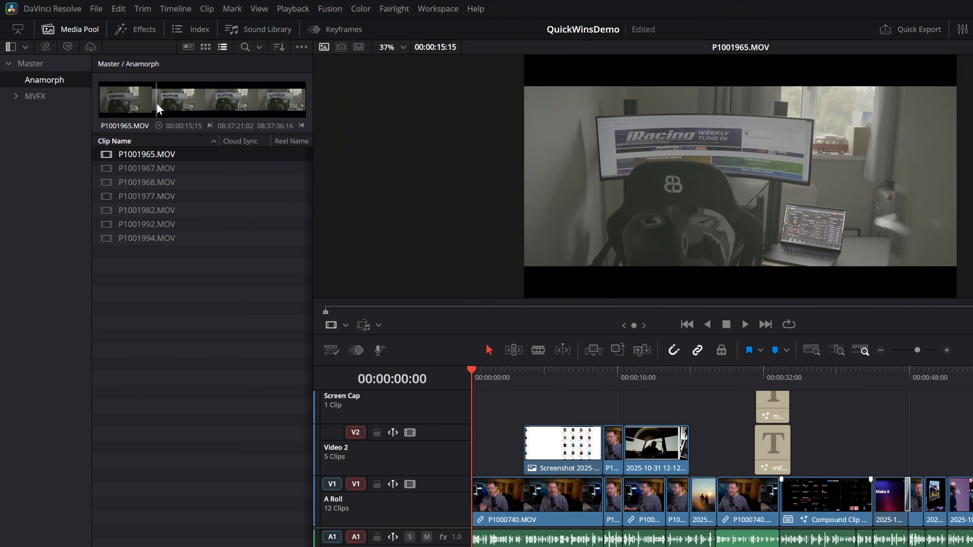
pyautogui.click(168, 167)
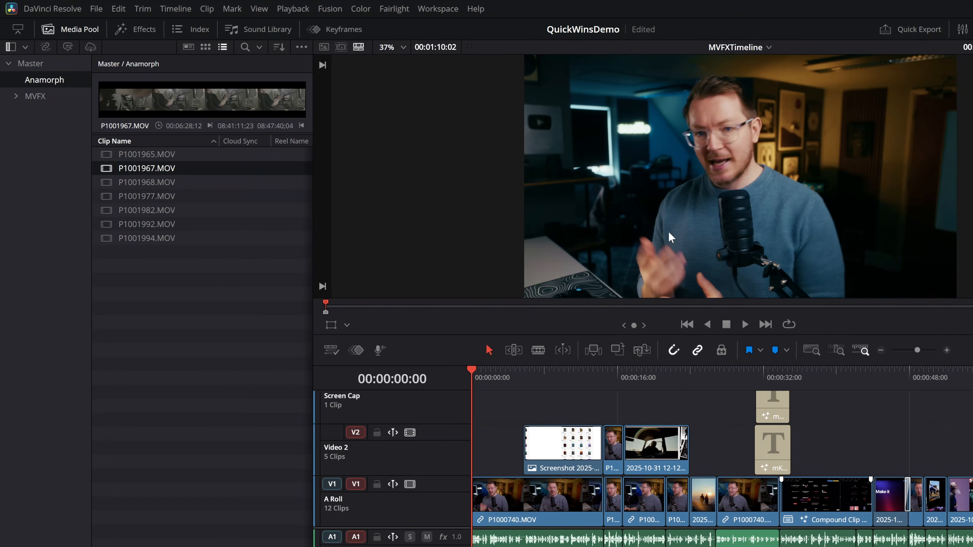
pyautogui.click(131, 197)
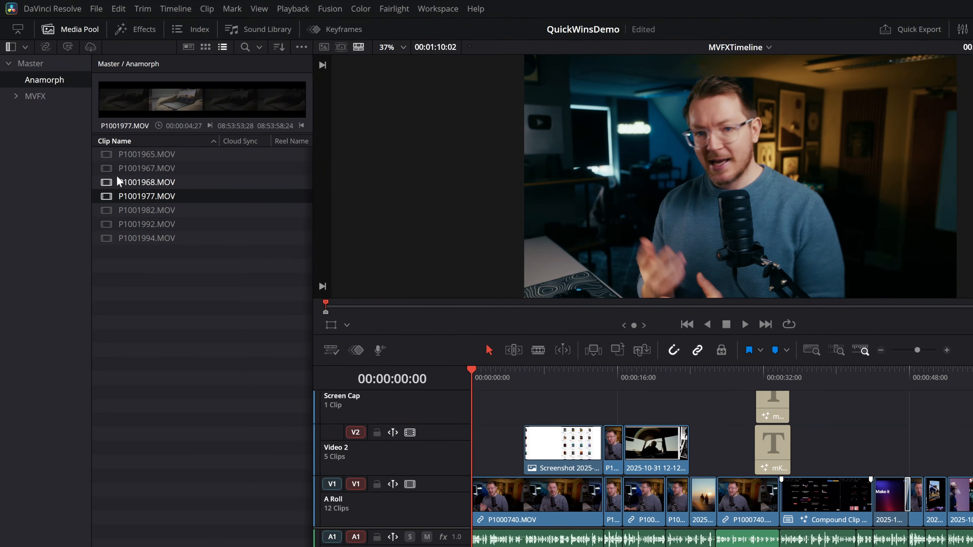
pyautogui.click(140, 223)
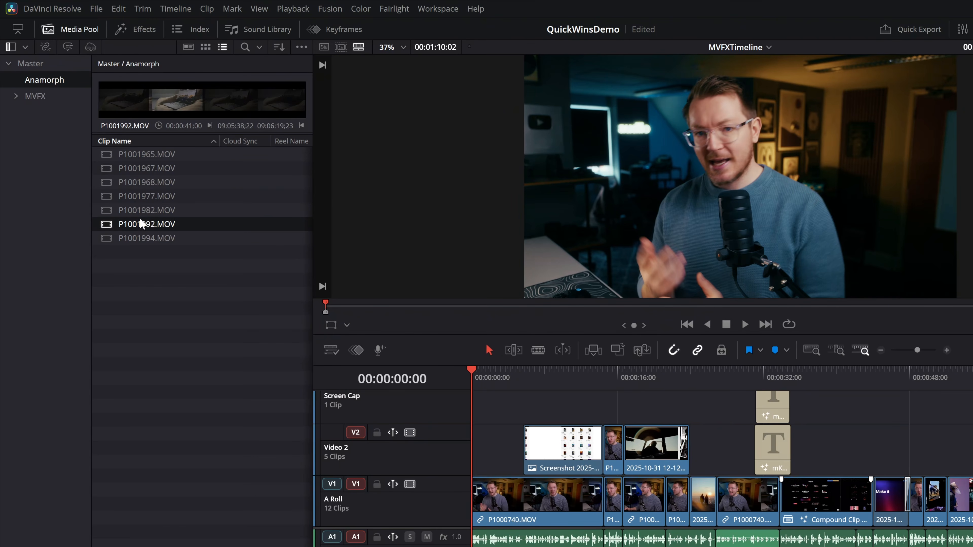
# Mark a range on P1001982.MOV in the filmstrip, from 08:56:52:20 to 08:57:11:14.
pyautogui.click(143, 210)
pyautogui.click(173, 112)
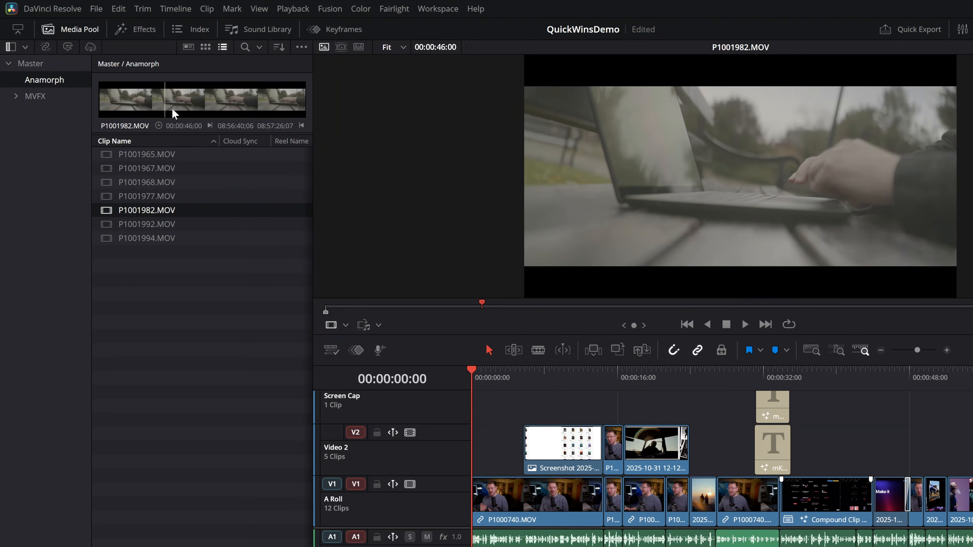
pyautogui.press('i')
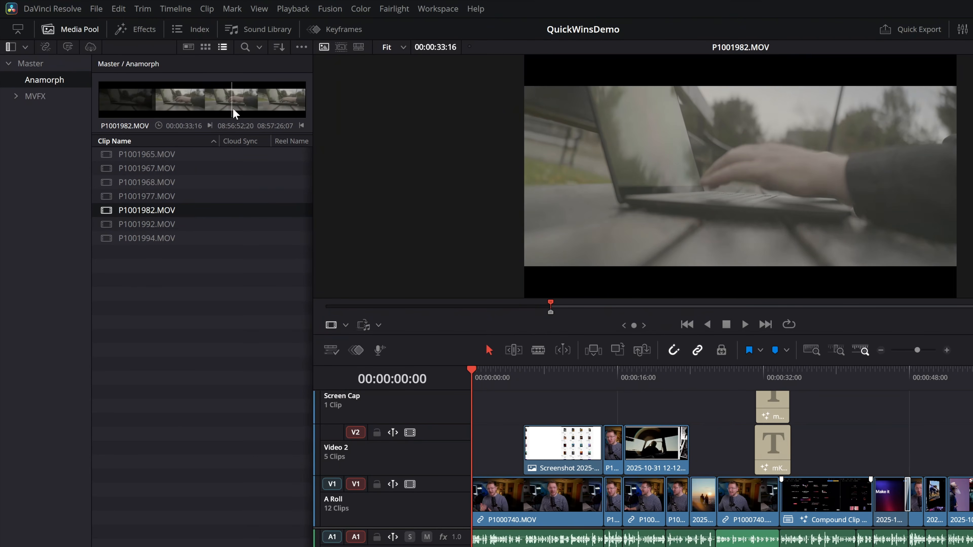
pyautogui.press('o')
# Place the marked section of P1001982.MOV on Video 2 above the compound clip and delete it again.
pyautogui.moveTo(239, 111); pyautogui.dragTo(825, 445)
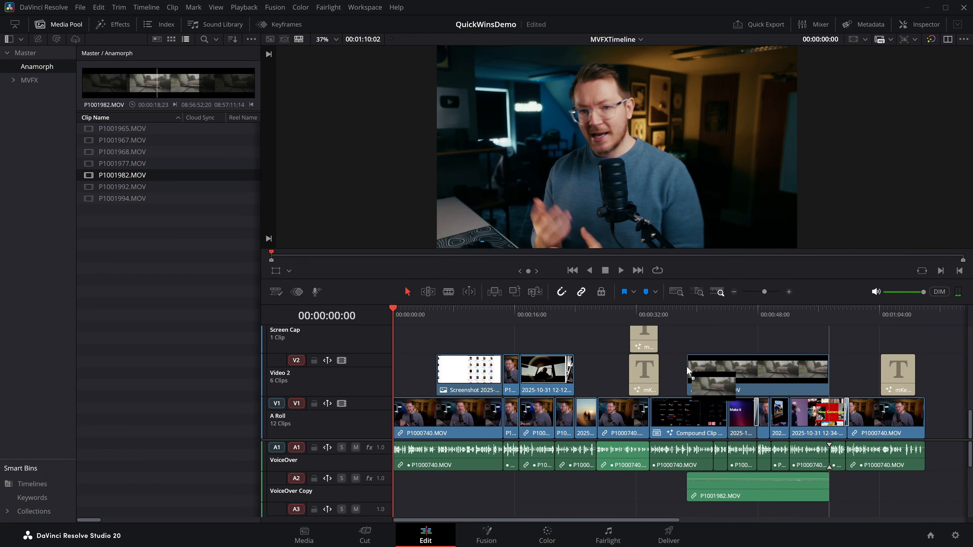
pyautogui.moveTo(688, 371); pyautogui.dragTo(690, 371)
pyautogui.click(708, 371)
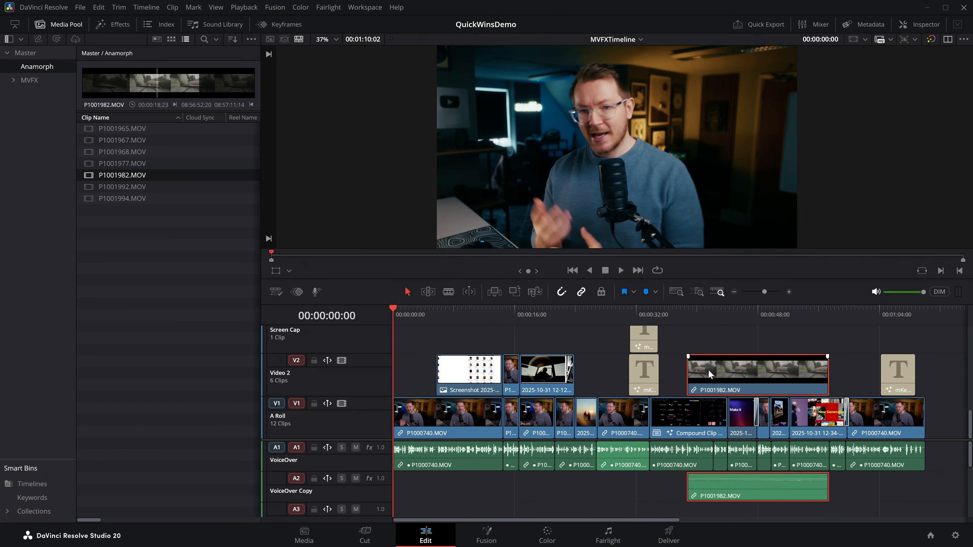
pyautogui.press('Delete')
# Check P1001967.MOV and P1001977.MOV in the Media Pool filmstrip.
pyautogui.click(115, 130)
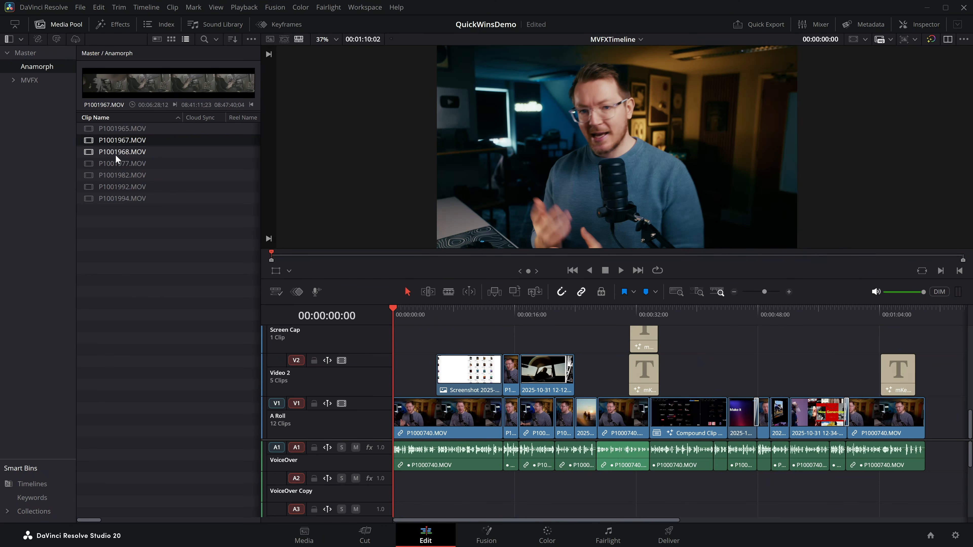
pyautogui.click(115, 163)
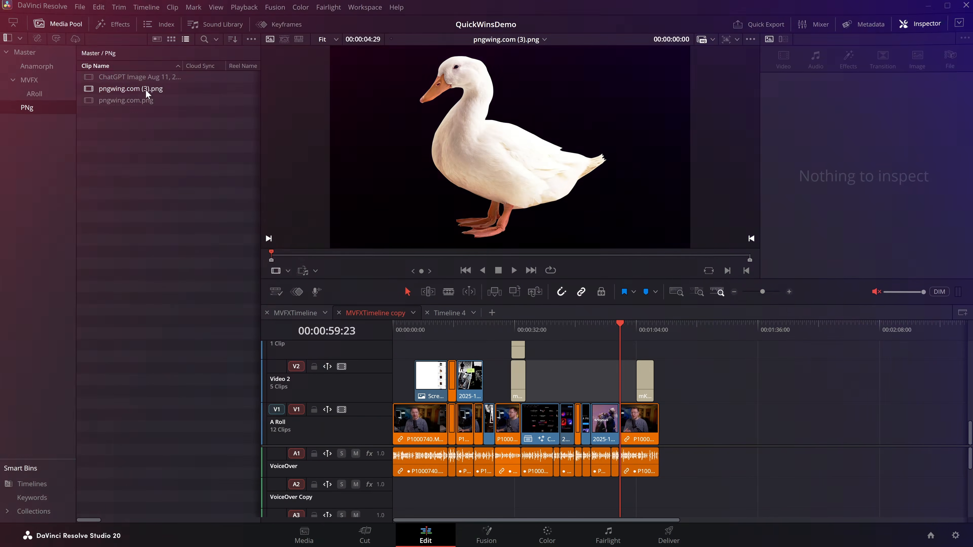
# Preview the ChatGPT image, pngwing.com (3).png and pngwing.com.png from the PNg bin.
pyautogui.click(144, 77)
pyautogui.click(139, 88)
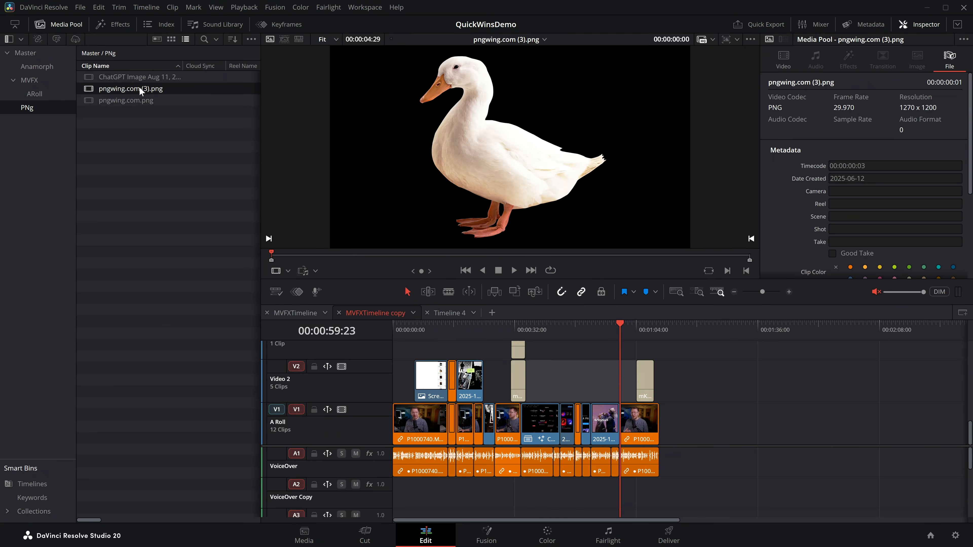
pyautogui.click(134, 100)
pyautogui.click(134, 81)
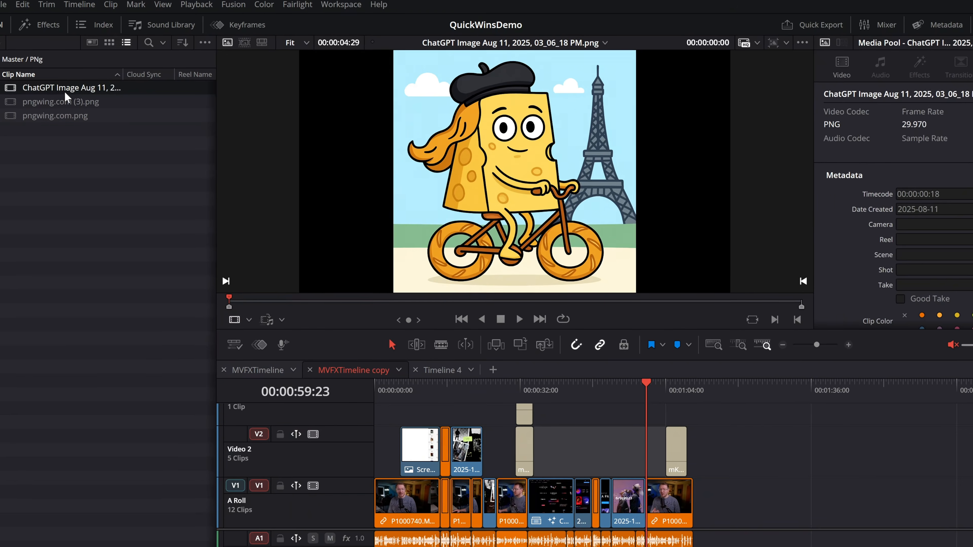
pyautogui.click(109, 96)
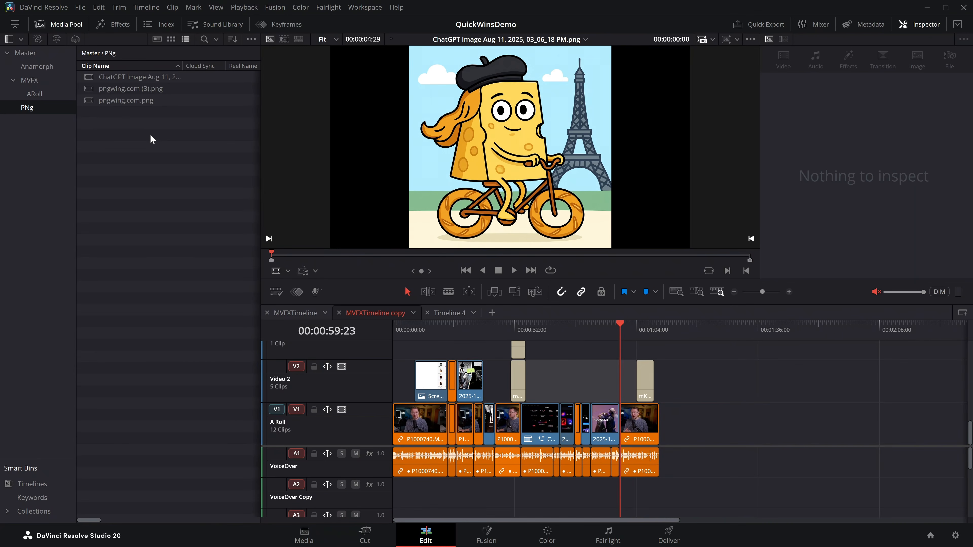
# Set all three PNg bin images to zoom 0.470, position X -1868 and Y 358, and rotation angle 13.740.
pyautogui.moveTo(205, 169); pyautogui.dragTo(101, 72)
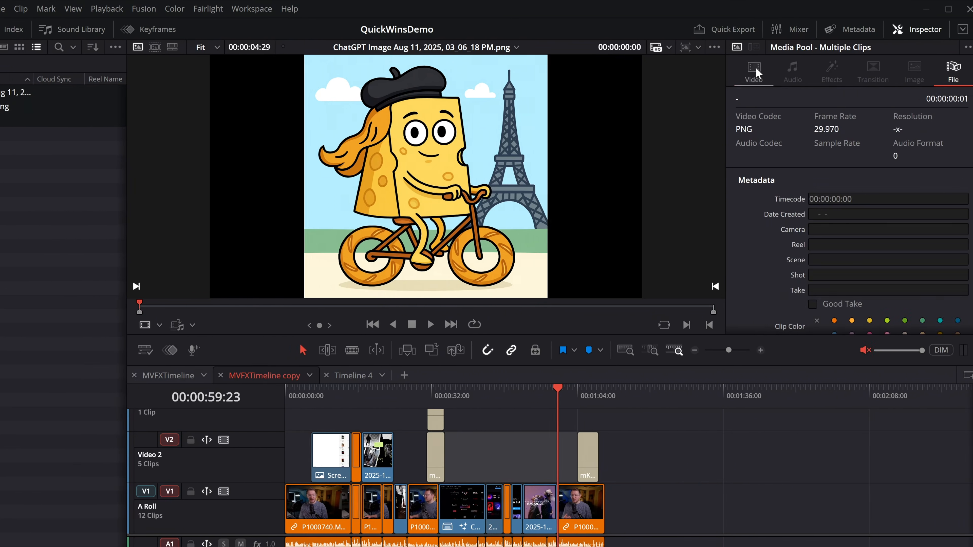
pyautogui.click(940, 71)
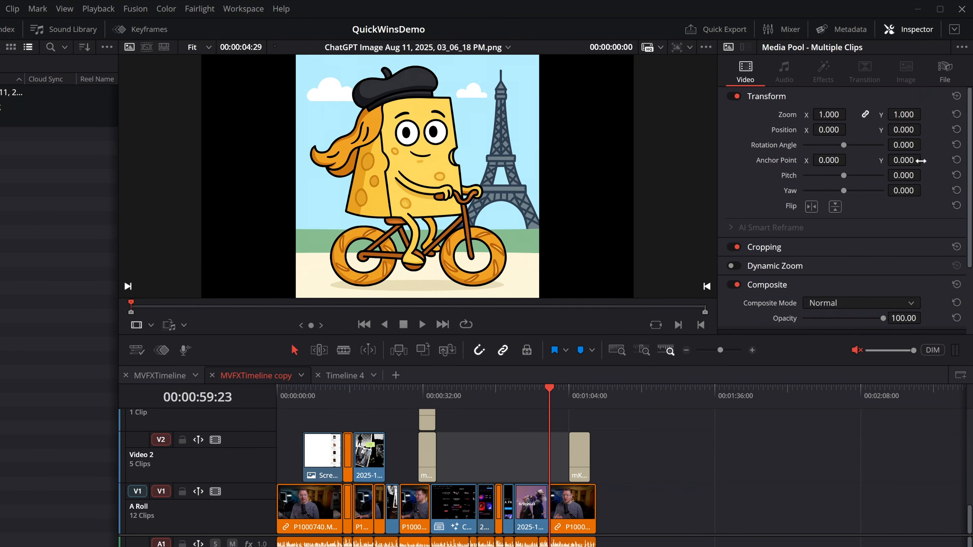
pyautogui.moveTo(829, 114); pyautogui.dragTo(806, 114)
pyautogui.moveTo(843, 145); pyautogui.dragTo(770, 130)
pyautogui.moveTo(917, 131); pyautogui.dragTo(924, 129)
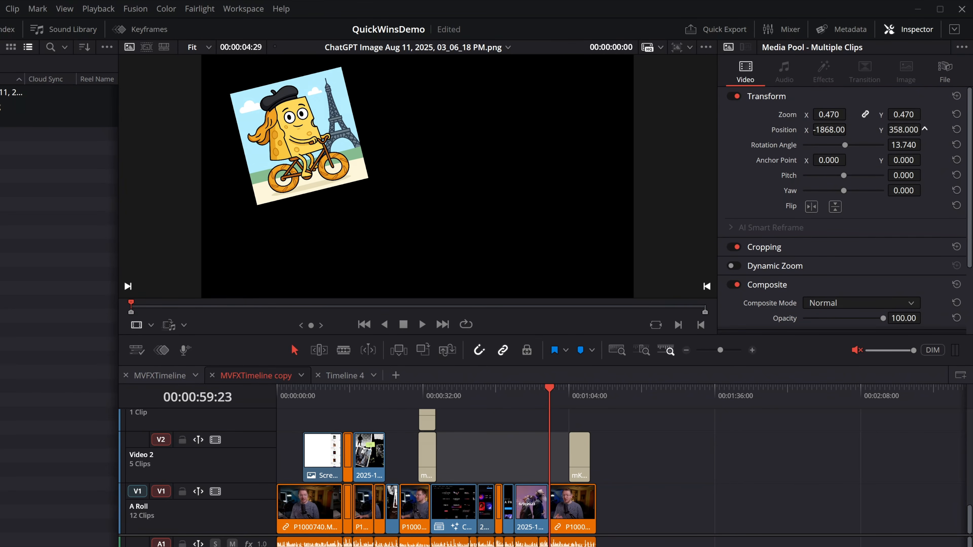
pyautogui.click(95, 171)
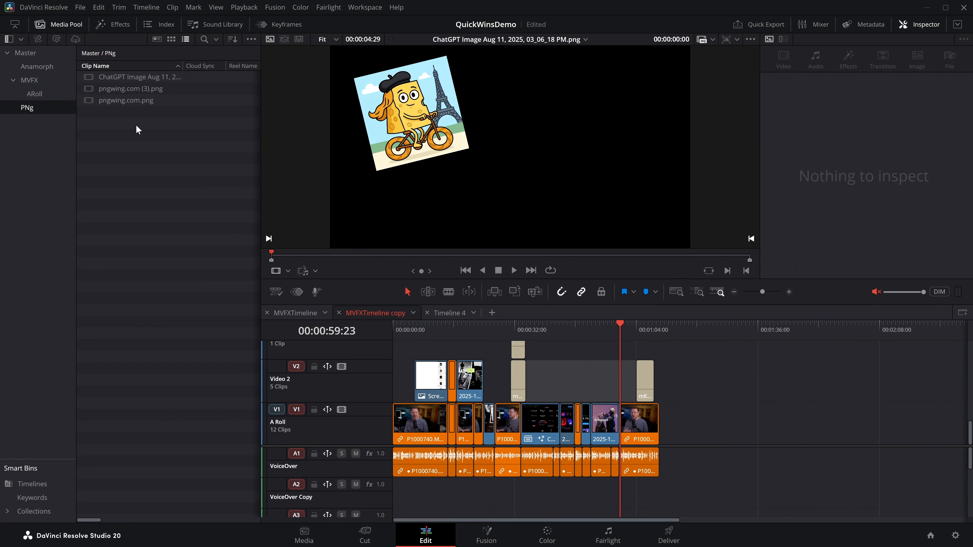
# Place the three images one after another on Video 2 at about 00:00:37 and check each in the timeline.
pyautogui.moveTo(131, 100); pyautogui.dragTo(540, 378)
pyautogui.click(540, 327)
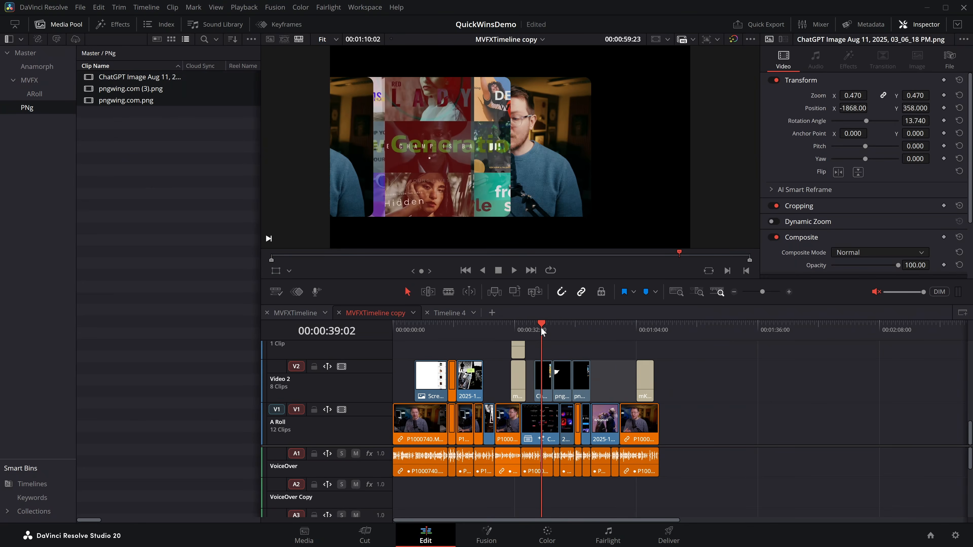
pyautogui.click(558, 327)
pyautogui.click(580, 328)
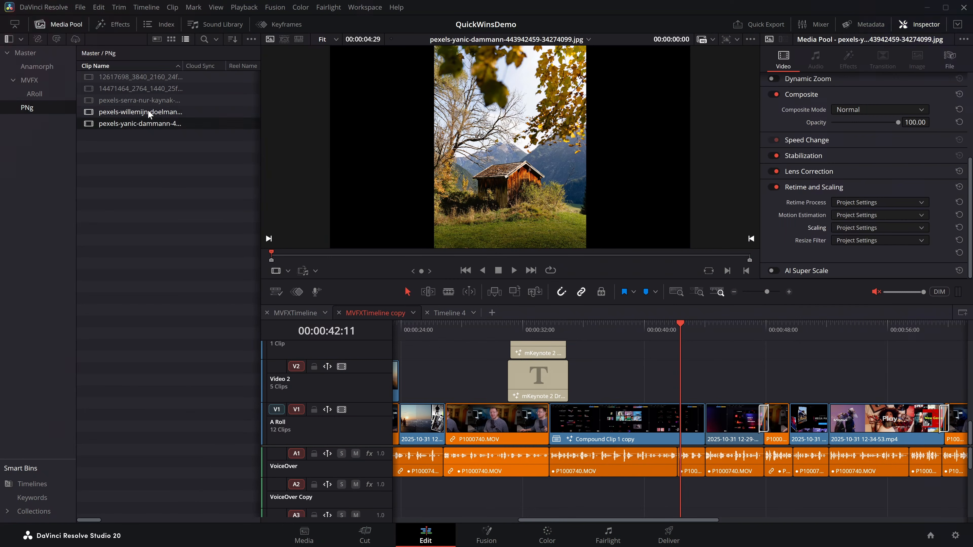
# Try Fit scaling on the yellow storefront photo in the media pool, and set its Scaling to Fill.
pyautogui.click(148, 112)
pyautogui.click(160, 100)
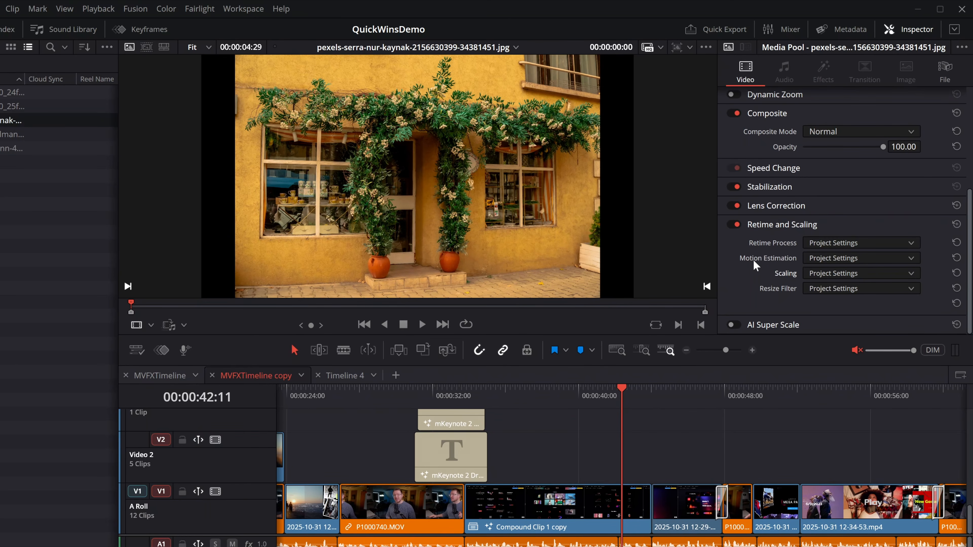
pyautogui.click(823, 274)
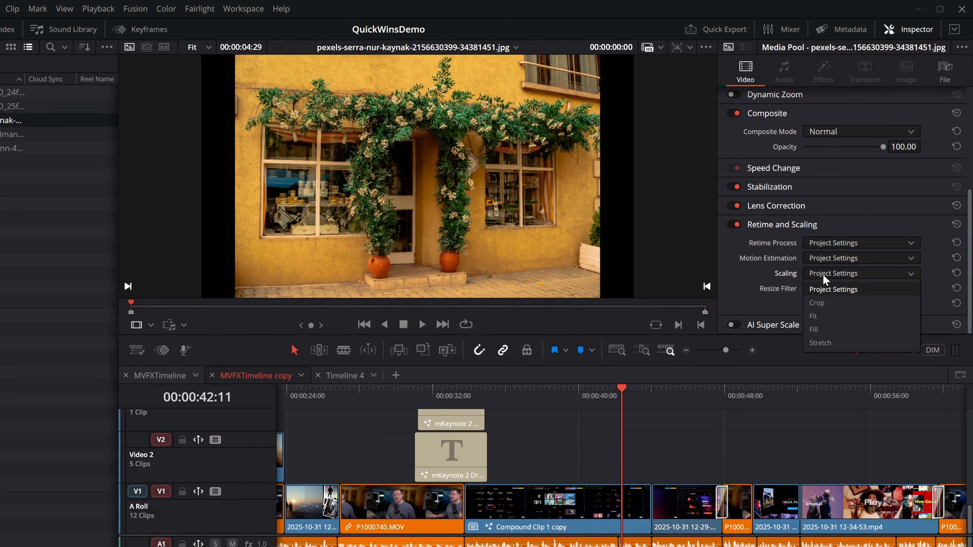
pyautogui.click(823, 318)
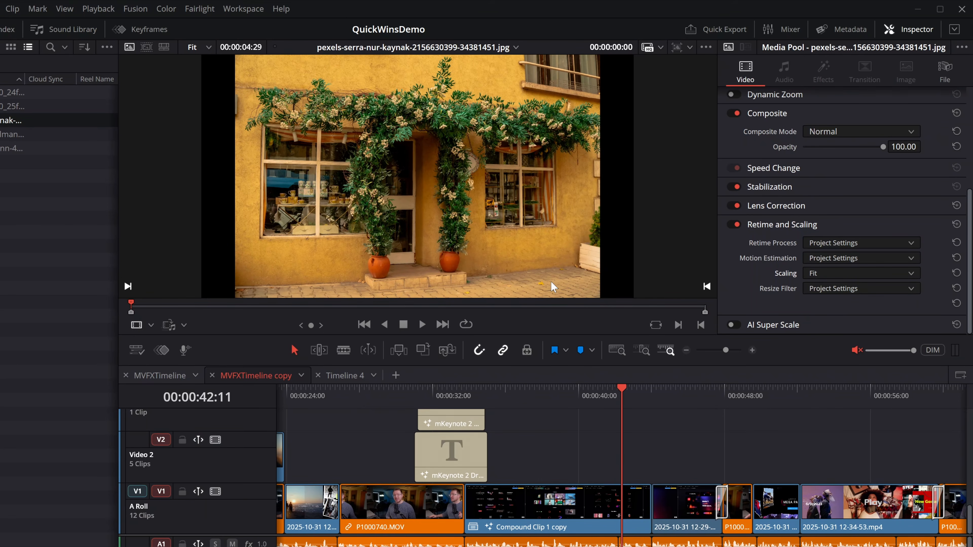
pyautogui.click(816, 276)
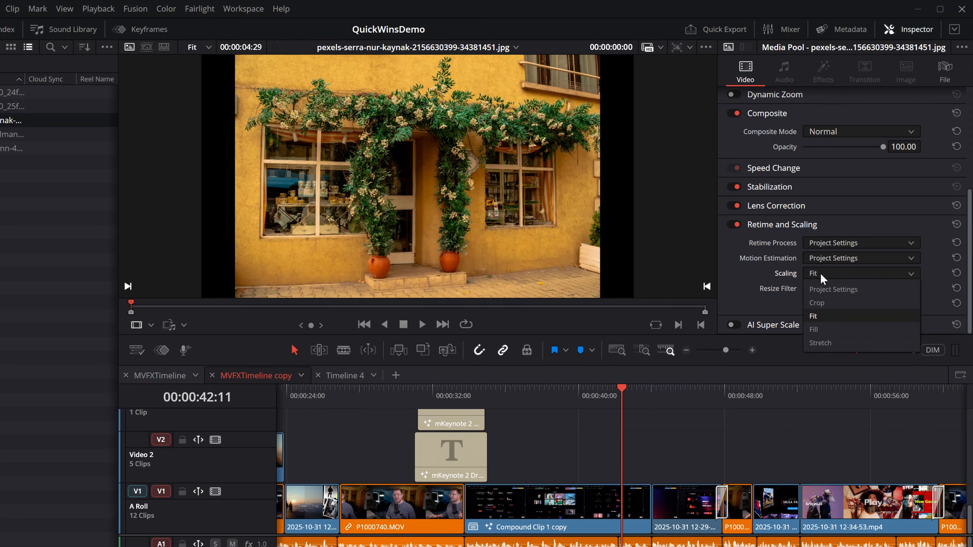
pyautogui.click(824, 330)
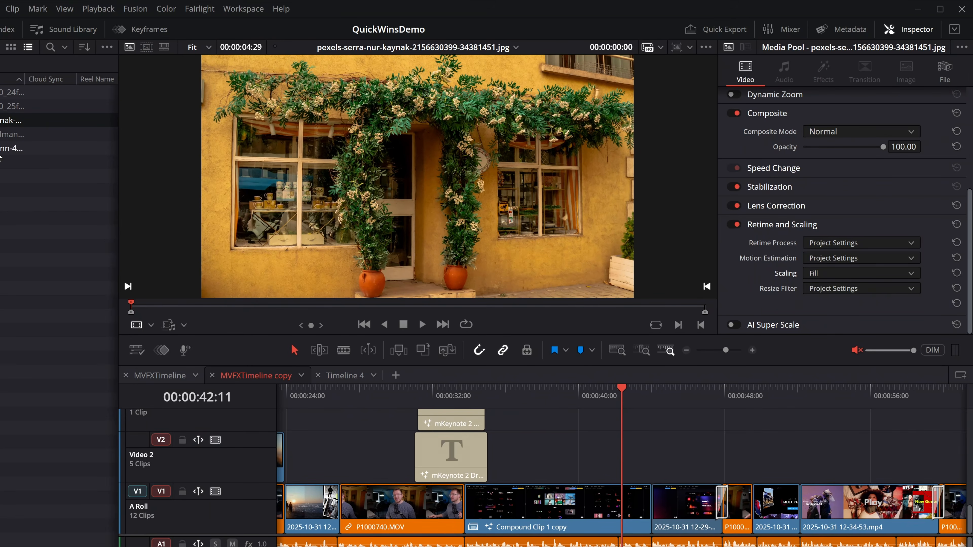
# Set the Scaling of the fourth item in the bin to Fill.
pyautogui.click(6, 134)
pyautogui.click(831, 275)
pyautogui.click(828, 332)
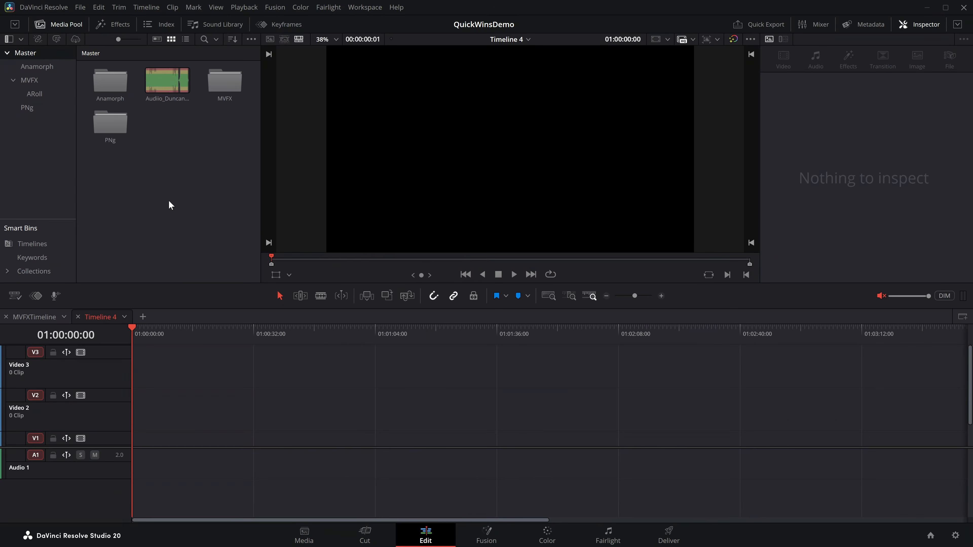
# Create a new timeline with custom settings: vertical 2160 x 3840 Ultra HD resolution and mismatched resolution set to Scale full frame with crop.
pyautogui.rightClick(163, 129)
pyautogui.moveTo(184, 135)
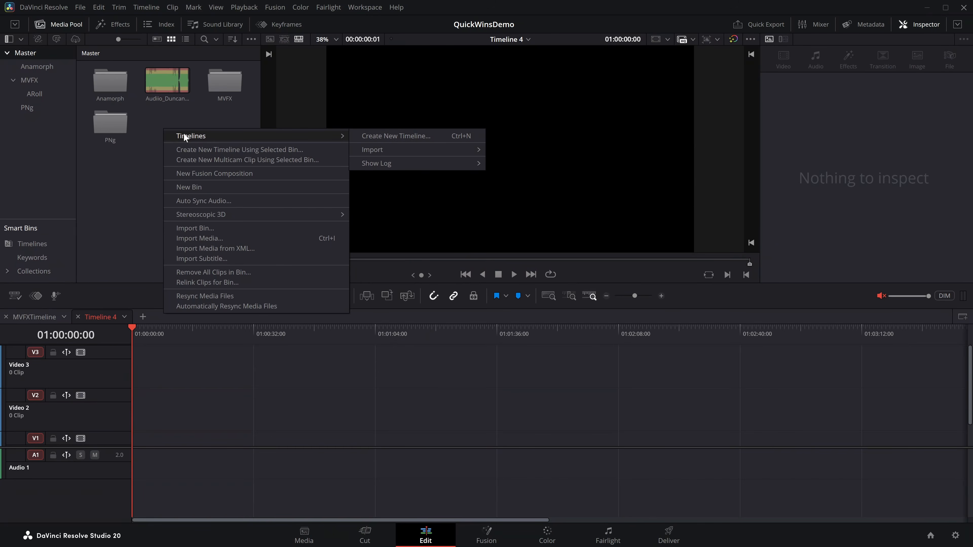
pyautogui.click(434, 139)
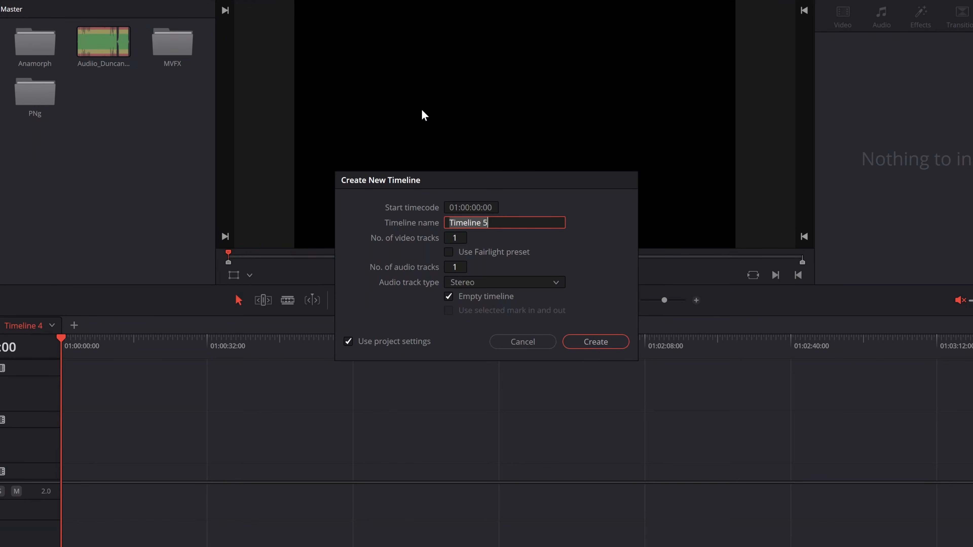
pyautogui.click(348, 342)
pyautogui.click(441, 210)
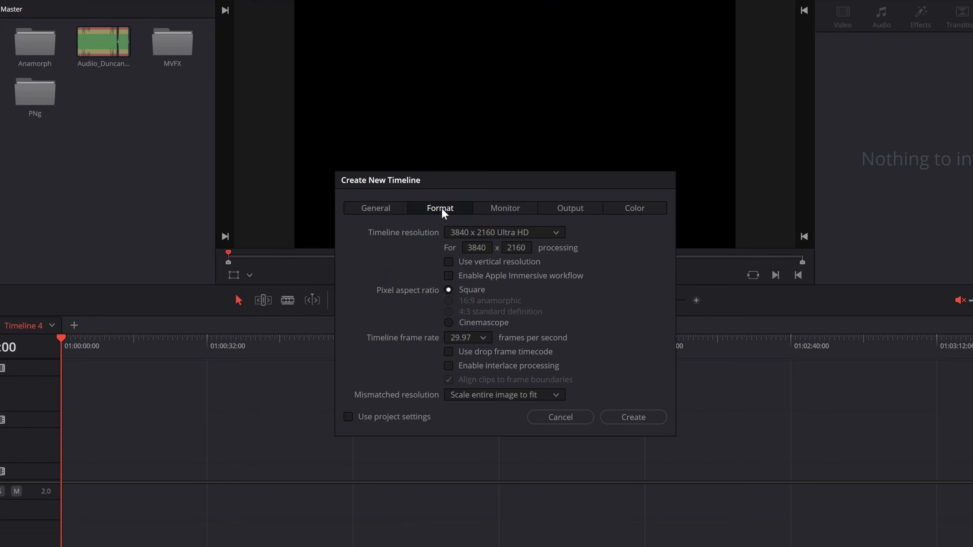
pyautogui.click(449, 262)
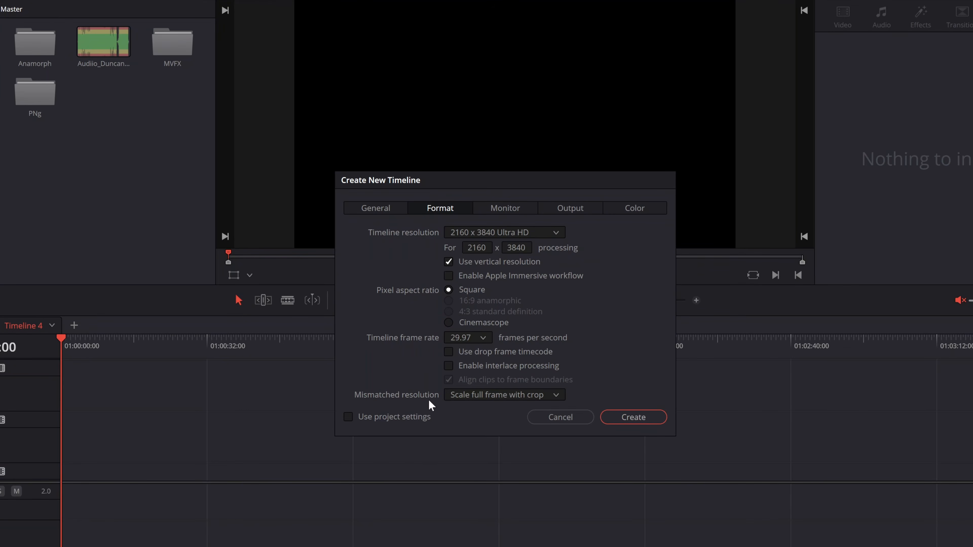
pyautogui.click(497, 396)
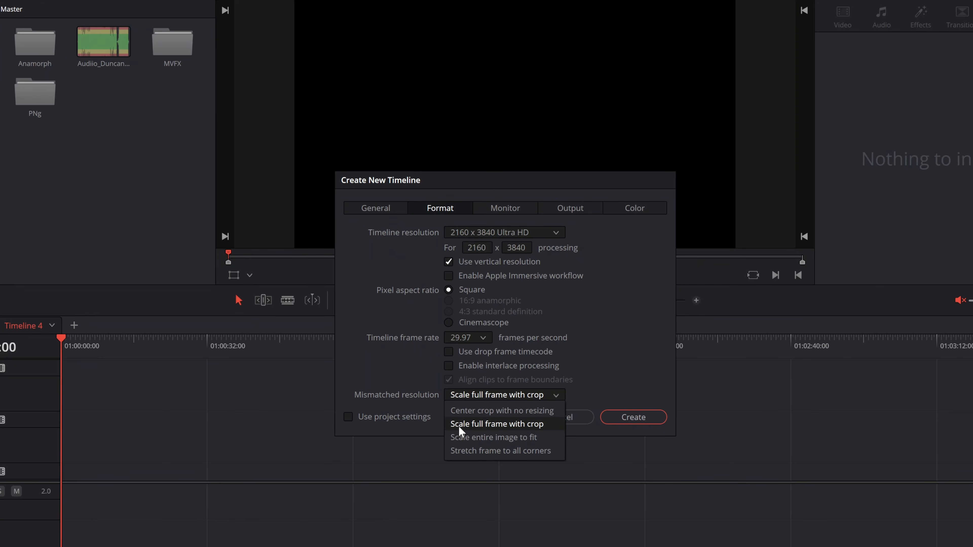
pyautogui.click(493, 426)
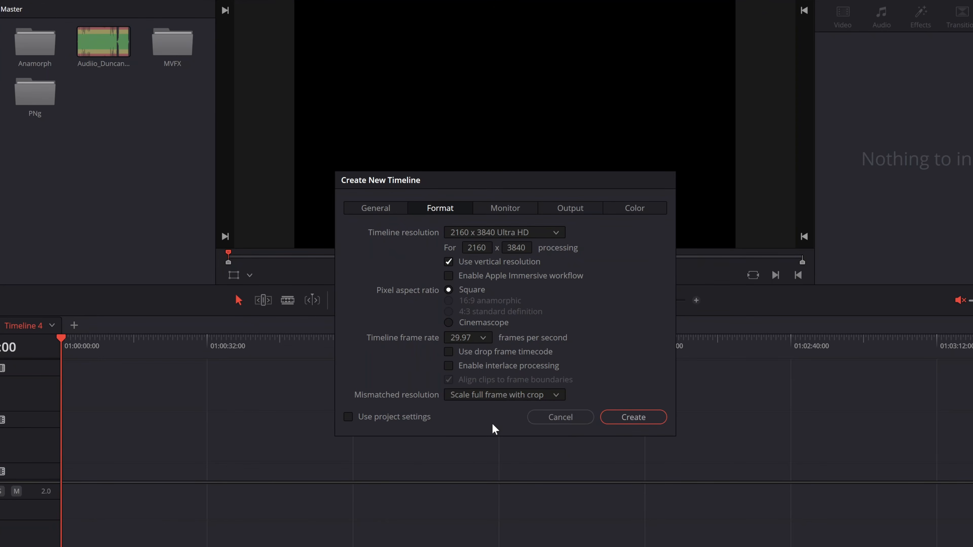
pyautogui.click(633, 422)
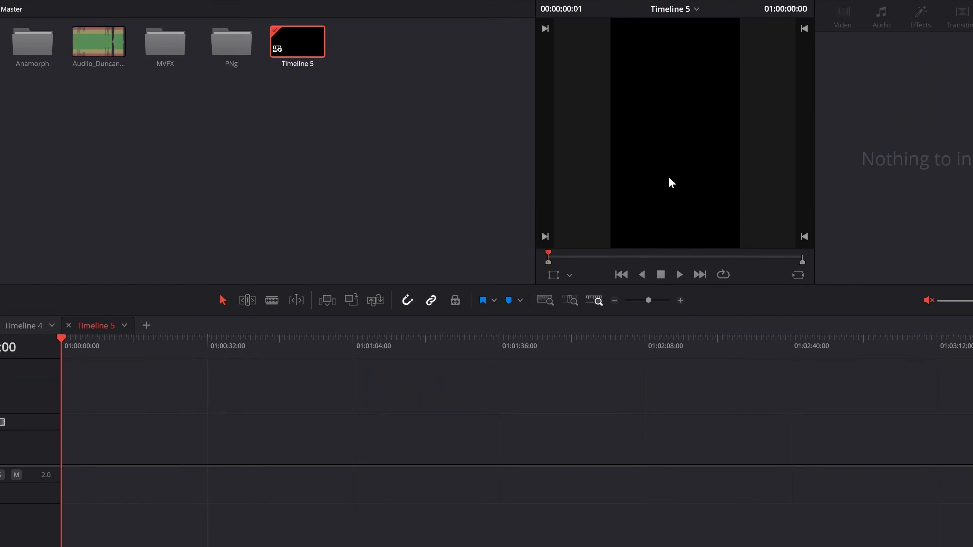
# Place P1001965.MOV from the Anamorph bin at the start of the new vertical timeline.
pyautogui.click(36, 66)
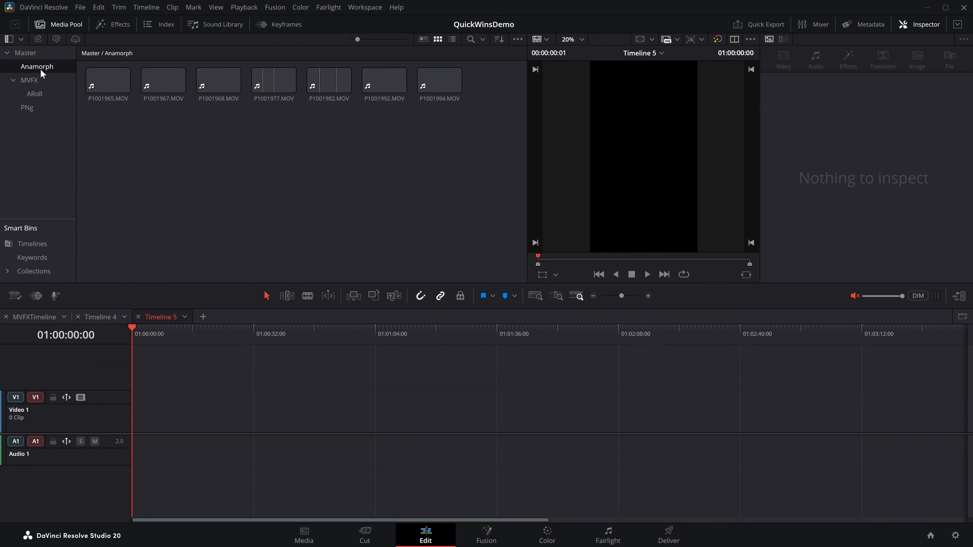
pyautogui.moveTo(107, 81); pyautogui.dragTo(132, 413)
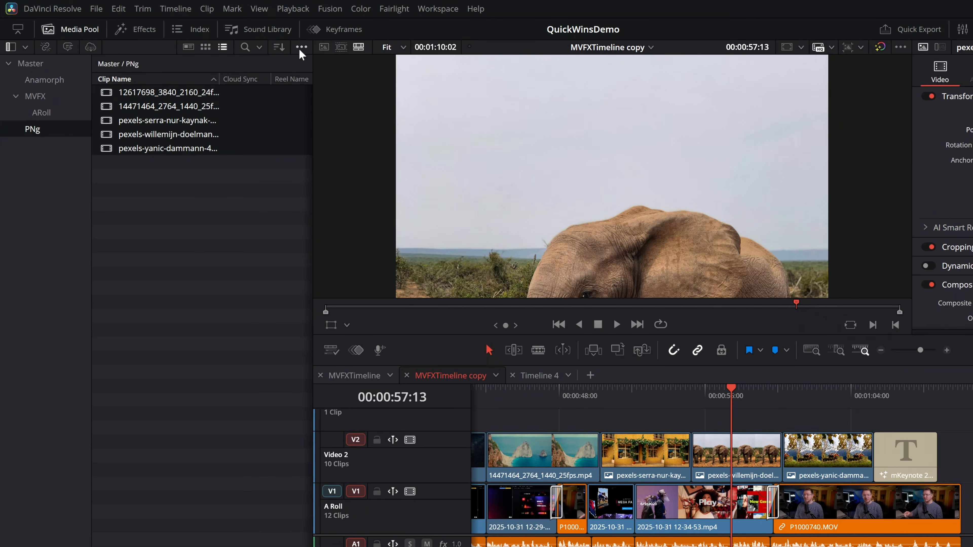
# Show the Power Bins in the media pool with a taller area and add the pexels photos to the Master power bin.
pyautogui.click(302, 48)
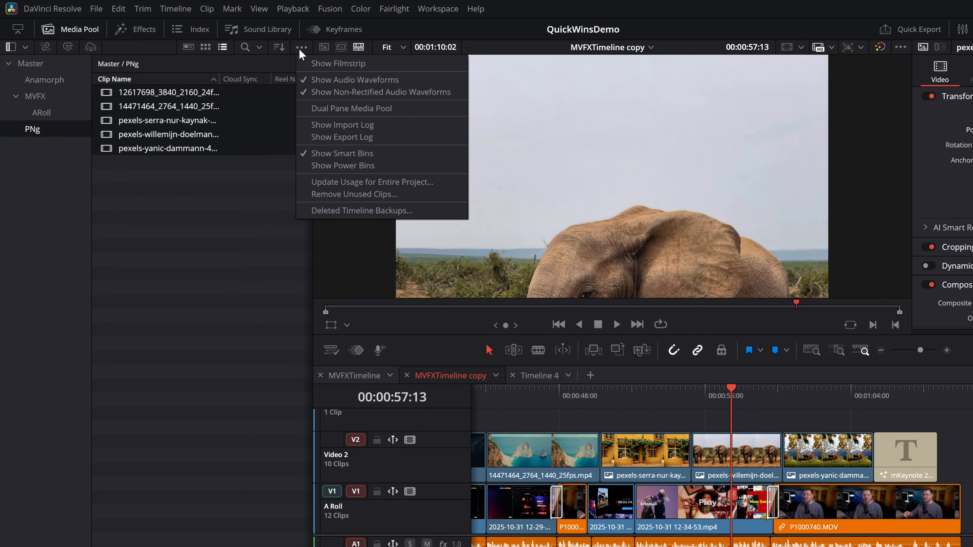
pyautogui.click(330, 165)
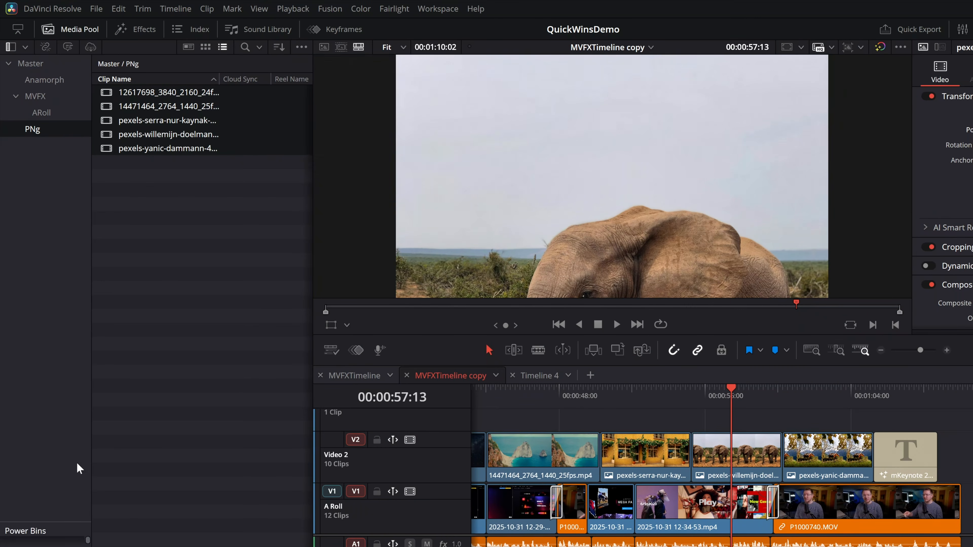
pyautogui.moveTo(64, 522); pyautogui.dragTo(64, 322)
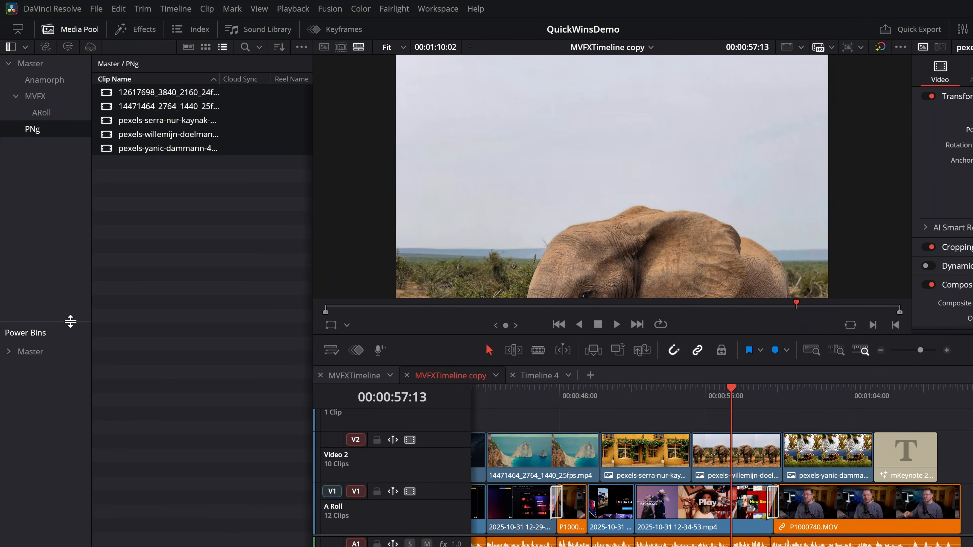
pyautogui.click(41, 352)
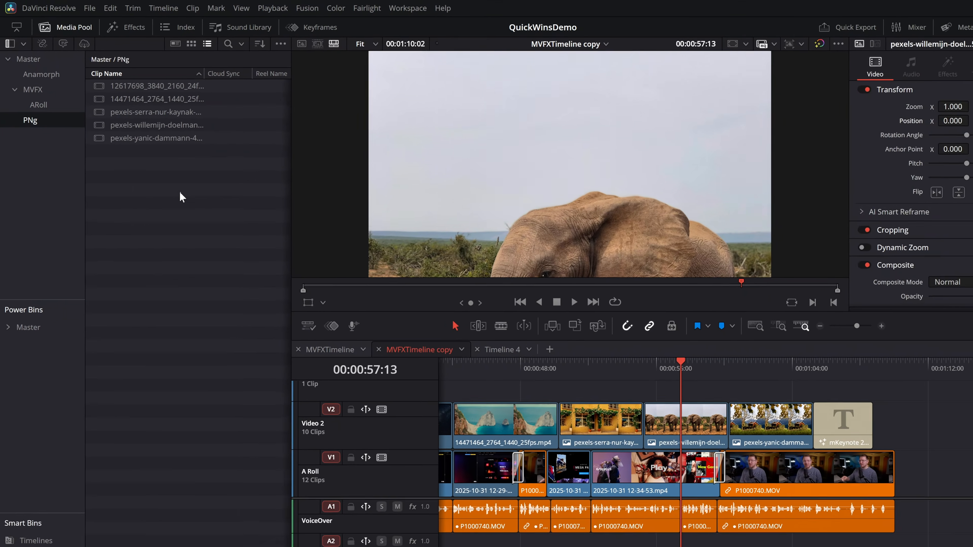
pyautogui.moveTo(211, 224); pyautogui.dragTo(39, 354)
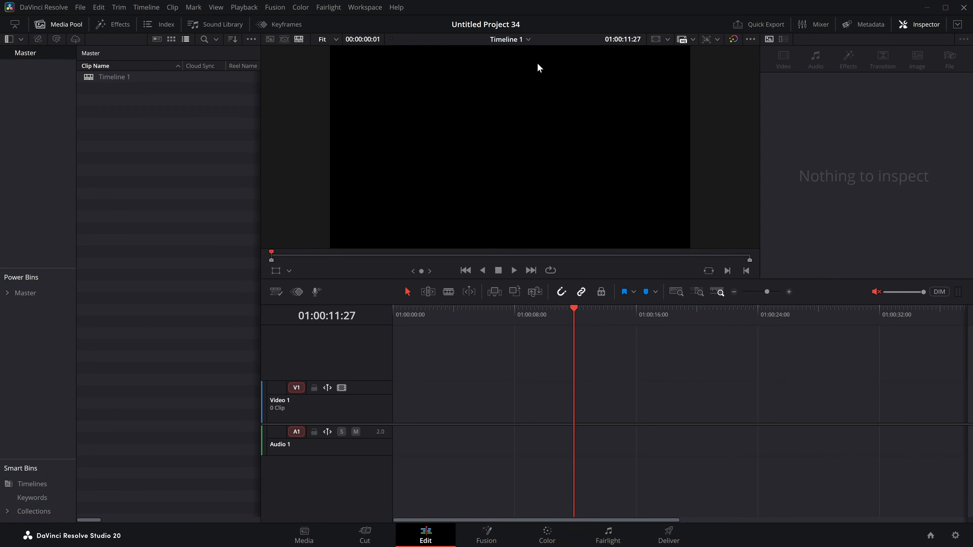
# In Untitled Project 34, add the pexels photos from the Master power bin to the start of Timeline 1 and scrub through them.
pyautogui.click(25, 293)
pyautogui.click(141, 80)
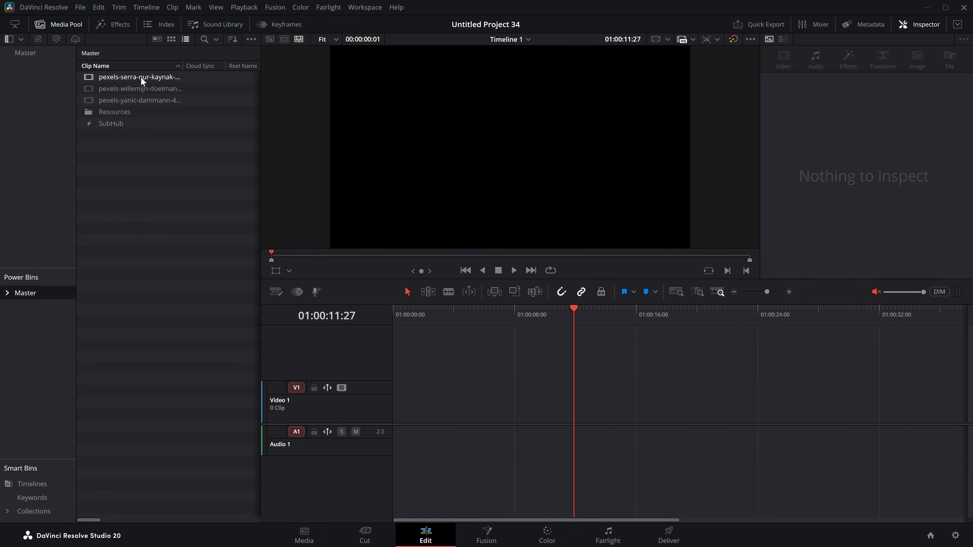
pyautogui.keyDown('shift'); pyautogui.click(144, 99); pyautogui.keyUp('shift')
pyautogui.moveTo(145, 87); pyautogui.dragTo(387, 408)
pyautogui.click(428, 312)
pyautogui.click(479, 395)
pyautogui.moveTo(494, 312); pyautogui.dragTo(508, 313)
# Transform the first A Roll clip with zoom 1.260, rotation angle 24.730, pitch 0.034 and yaw 0.332.
pyautogui.scroll(-5, 891, 198)
pyautogui.scroll(-3, 893, 200)
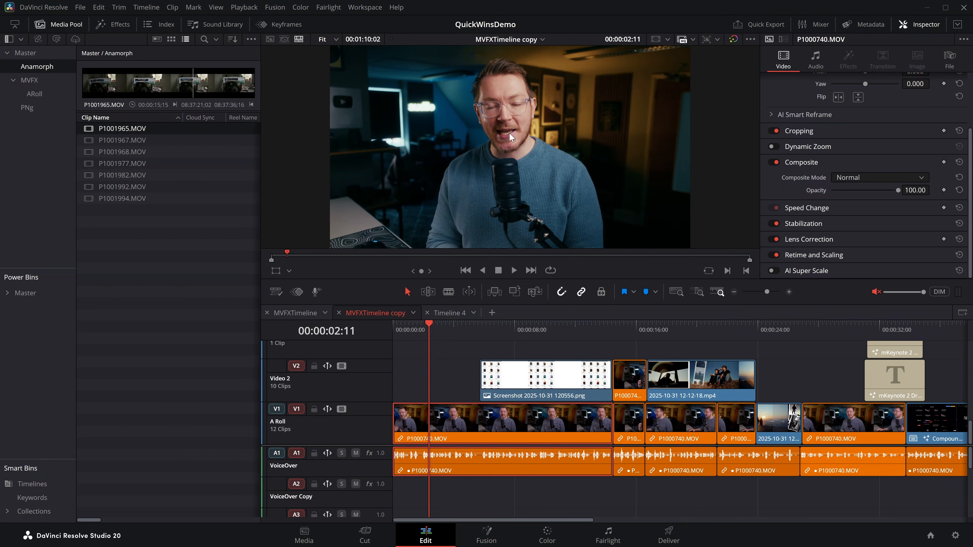
pyautogui.scroll(3, 841, 194)
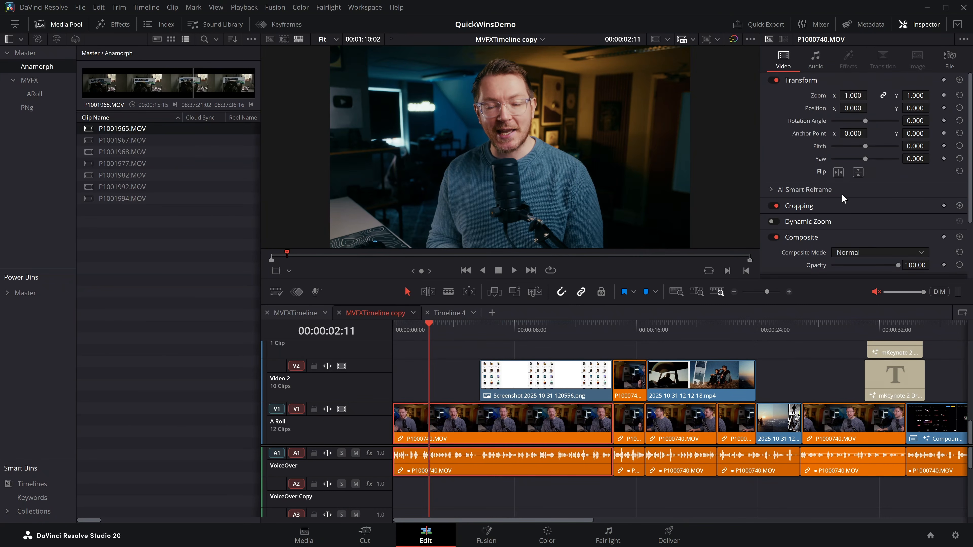
pyautogui.moveTo(853, 95); pyautogui.dragTo(865, 114)
pyautogui.moveTo(843, 144); pyautogui.dragTo(853, 191)
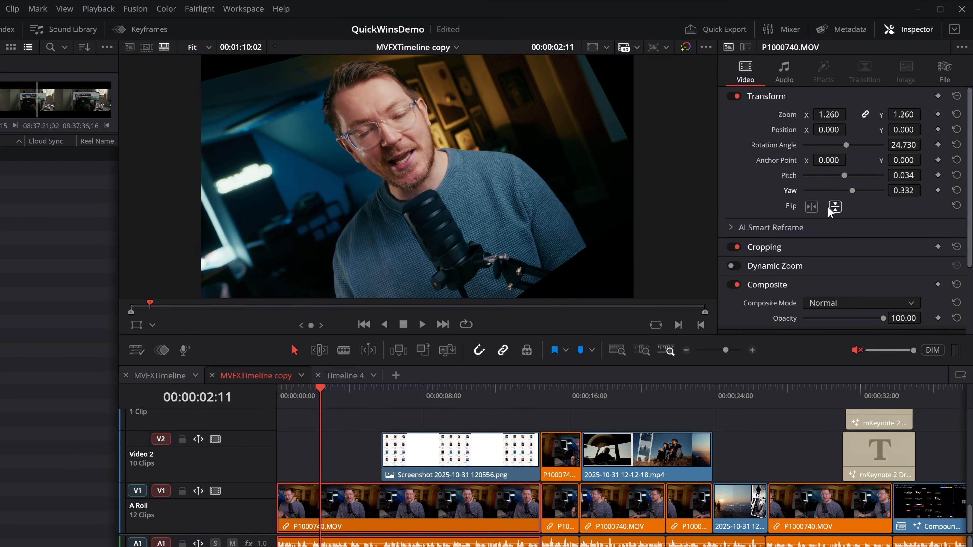
# Apply the Flying Flag Fusion effect to the first A Roll clip and return the playhead to the timeline start.
pyautogui.scroll(-3, 816, 215)
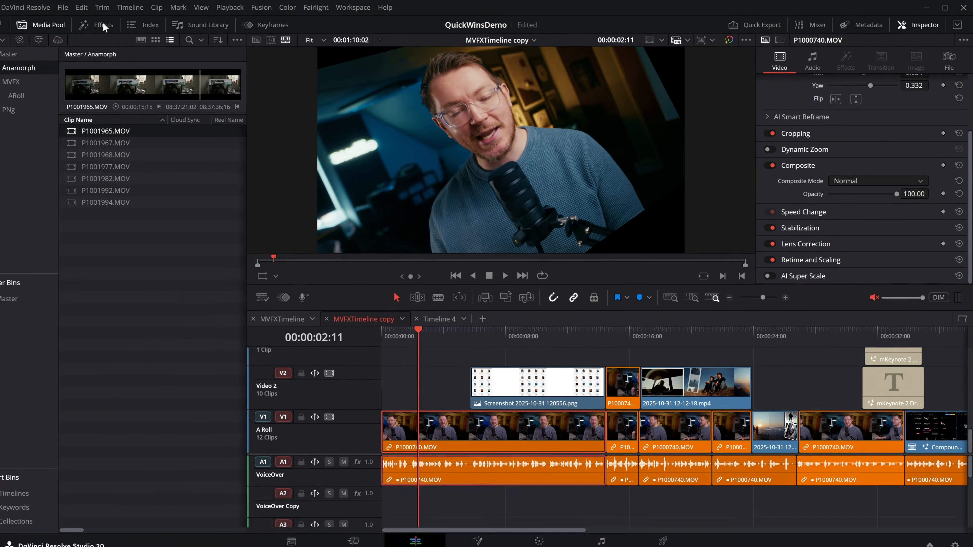
pyautogui.click(111, 24)
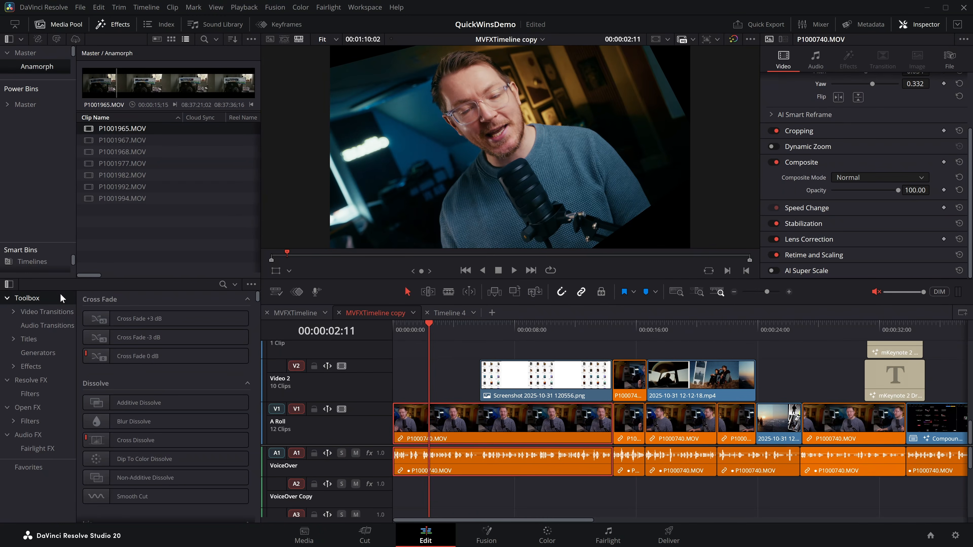
pyautogui.scroll(-4, 165, 361)
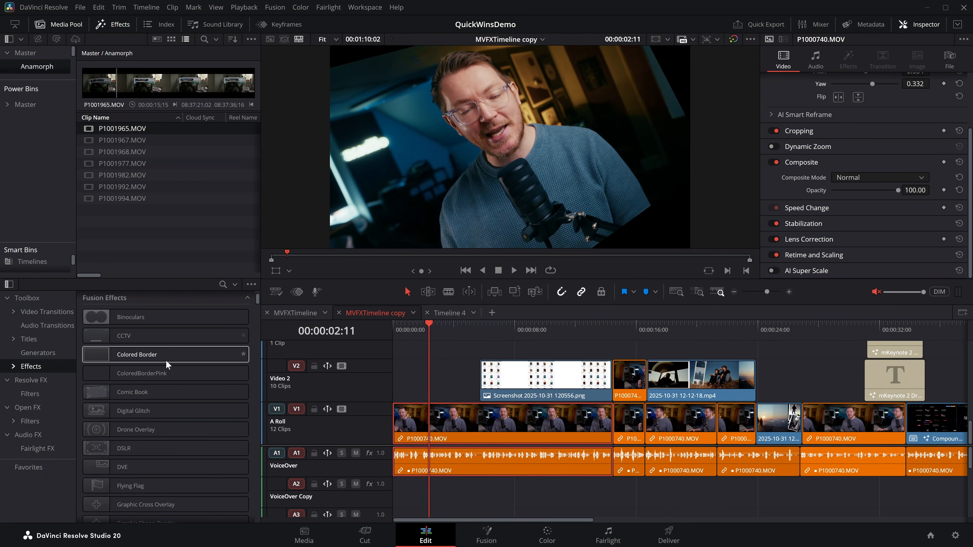
pyautogui.moveTo(122, 419); pyautogui.dragTo(449, 424)
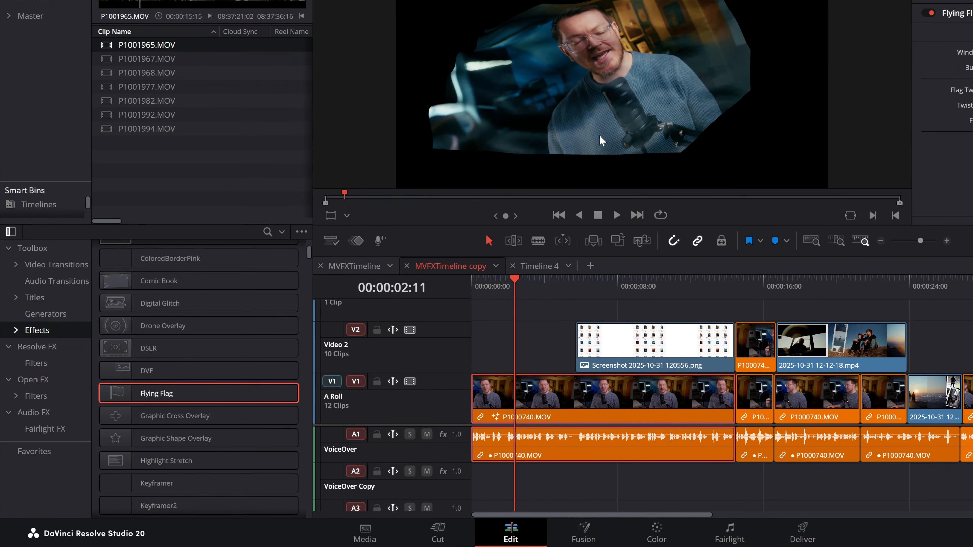
pyautogui.moveTo(512, 293); pyautogui.dragTo(467, 289)
pyautogui.click(489, 341)
pyautogui.click(510, 406)
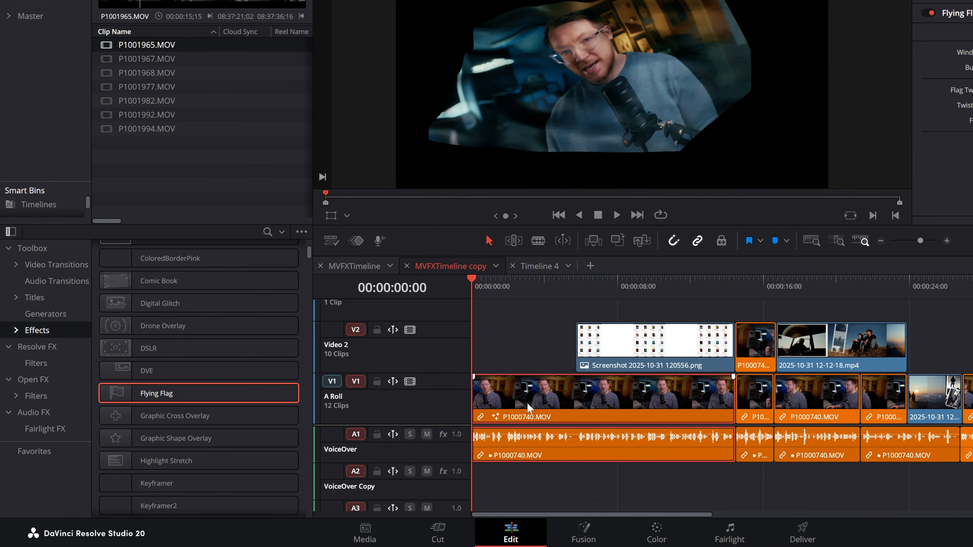
# Try the source video patch on Video 2, return it to the A Roll track, and disable the A1 source audio patch.
pyautogui.moveTo(331, 381); pyautogui.dragTo(351, 332)
pyautogui.click(330, 383)
pyautogui.click(330, 334)
pyautogui.moveTo(335, 378); pyautogui.dragTo(332, 387)
pyautogui.click(330, 437)
pyautogui.click(330, 334)
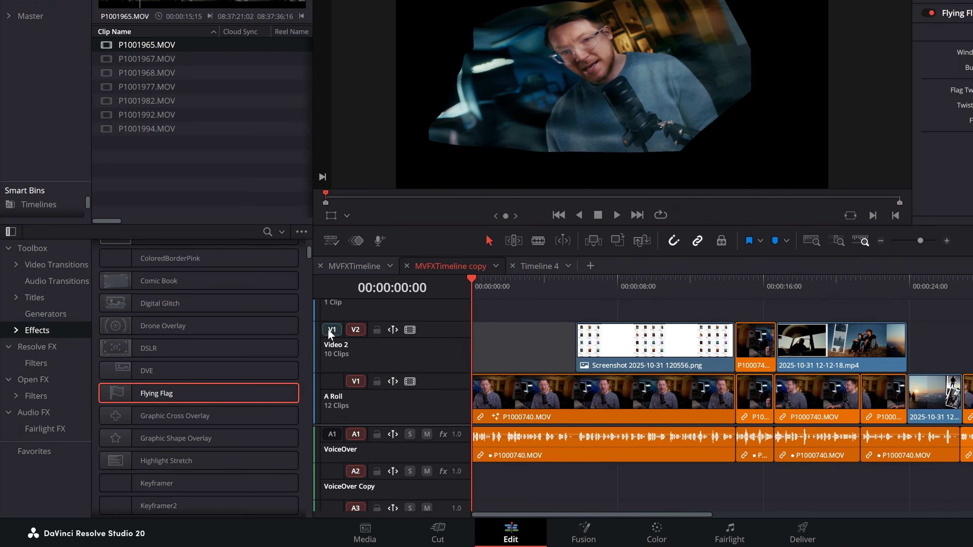
pyautogui.click(328, 379)
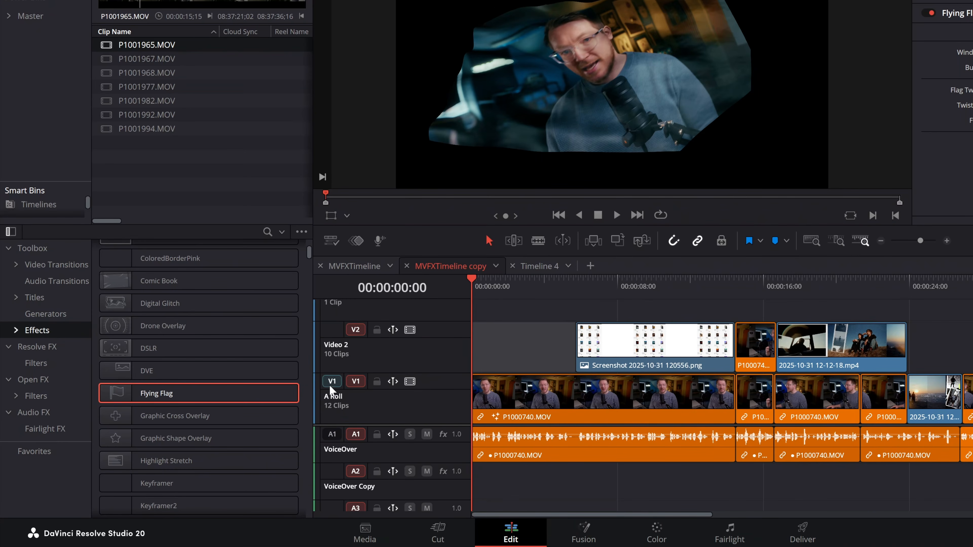
# Replace the first A Roll clip with P1001977.MOV from the Anamorph bin using the Replace edit.
pyautogui.click(489, 407)
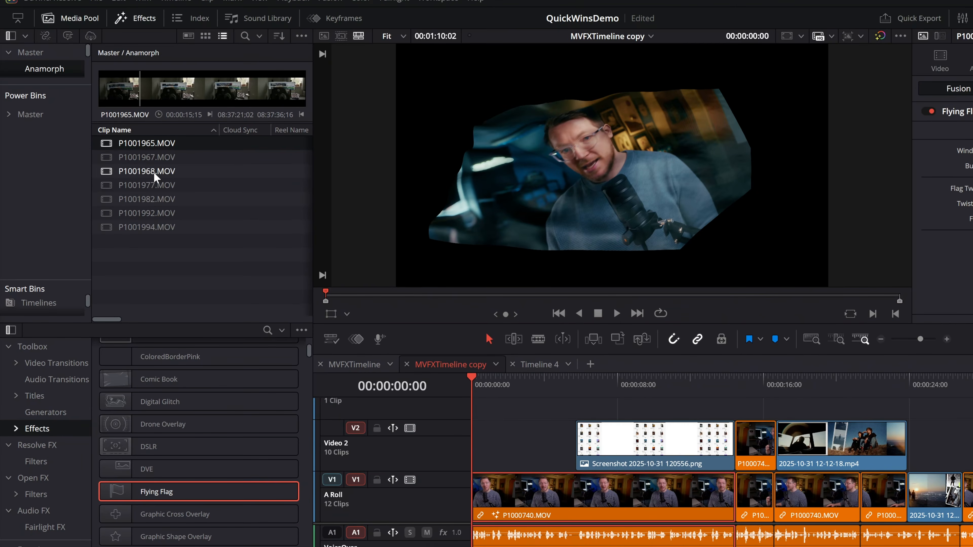
pyautogui.click(156, 73)
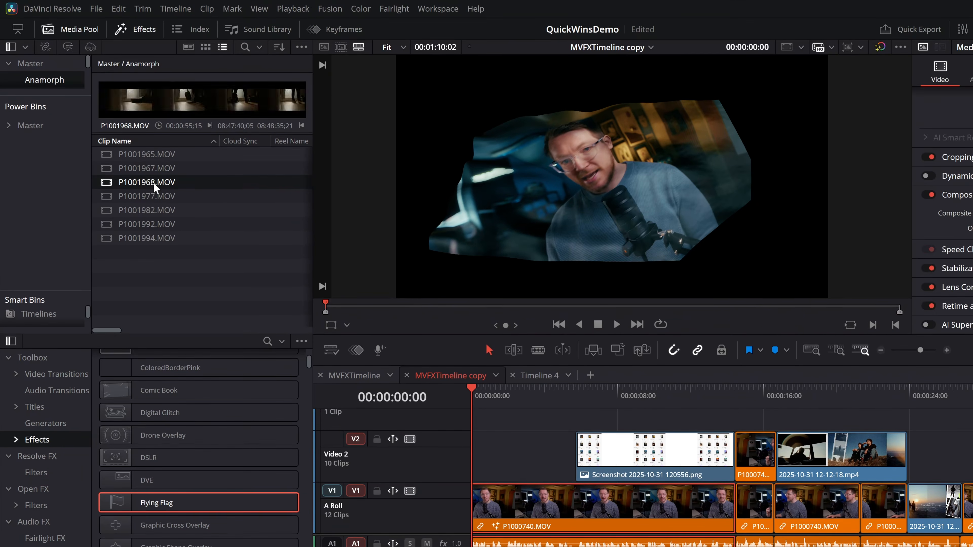
pyautogui.click(152, 198)
pyautogui.moveTo(127, 196); pyautogui.dragTo(847, 157)
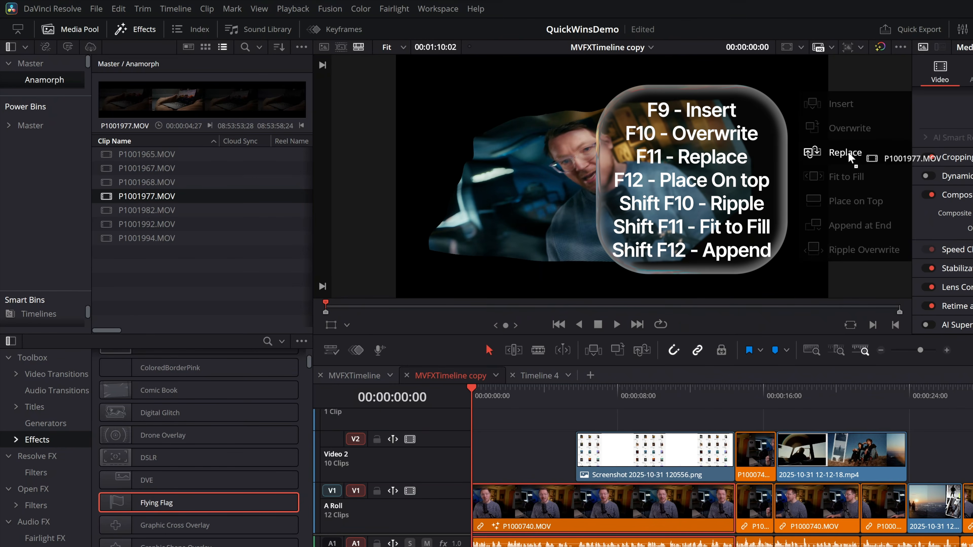
pyautogui.moveTo(848, 154); pyautogui.dragTo(841, 154)
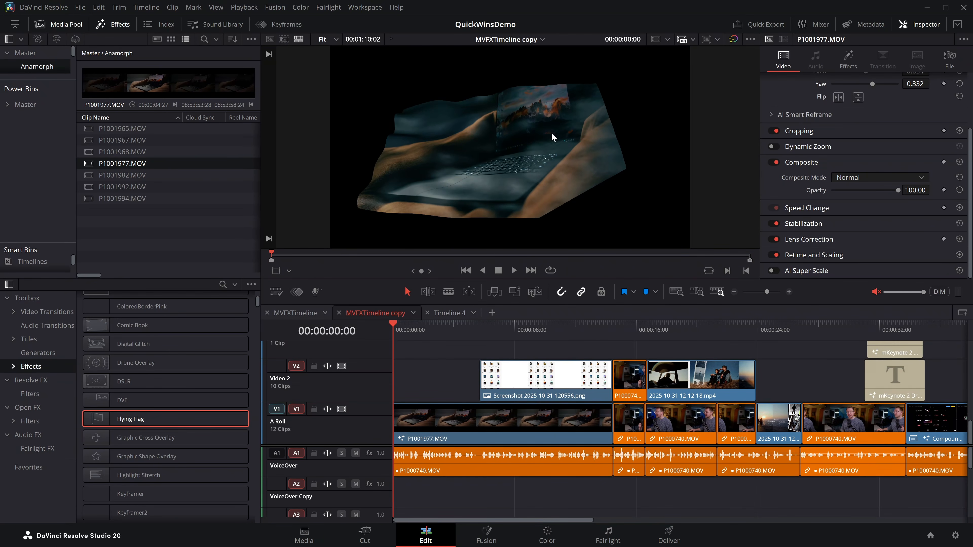
# Scrub the replacement clip at the timeline start, review its transform settings, and examine its grade on the Color page.
pyautogui.moveTo(396, 332); pyautogui.dragTo(418, 331)
pyautogui.click(425, 414)
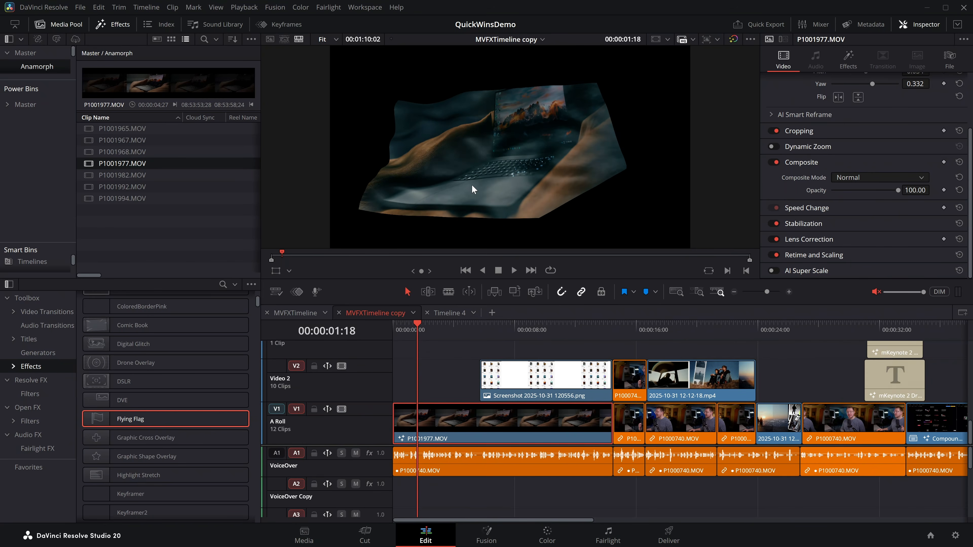
pyautogui.scroll(3, 805, 193)
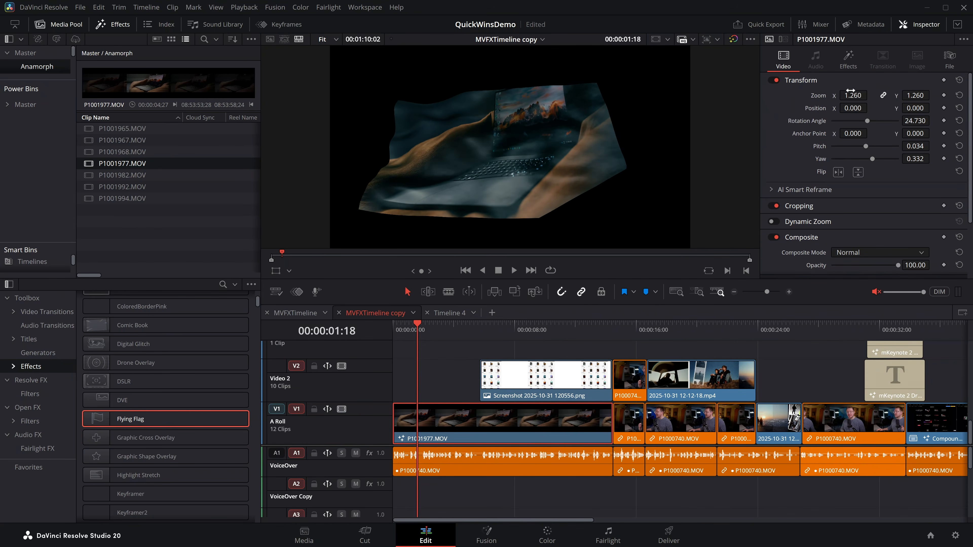
pyautogui.click(547, 534)
pyautogui.moveTo(819, 156); pyautogui.dragTo(683, 158)
pyautogui.moveTo(877, 171); pyautogui.dragTo(880, 147)
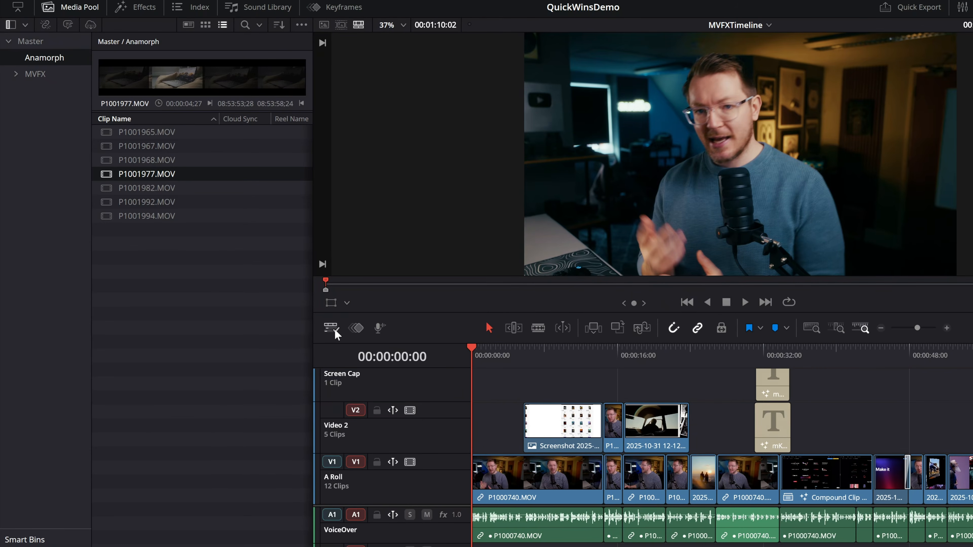
# Enable stacked timelines in the timeline view options and duplicate MVFXTimeline.
pyautogui.click(333, 330)
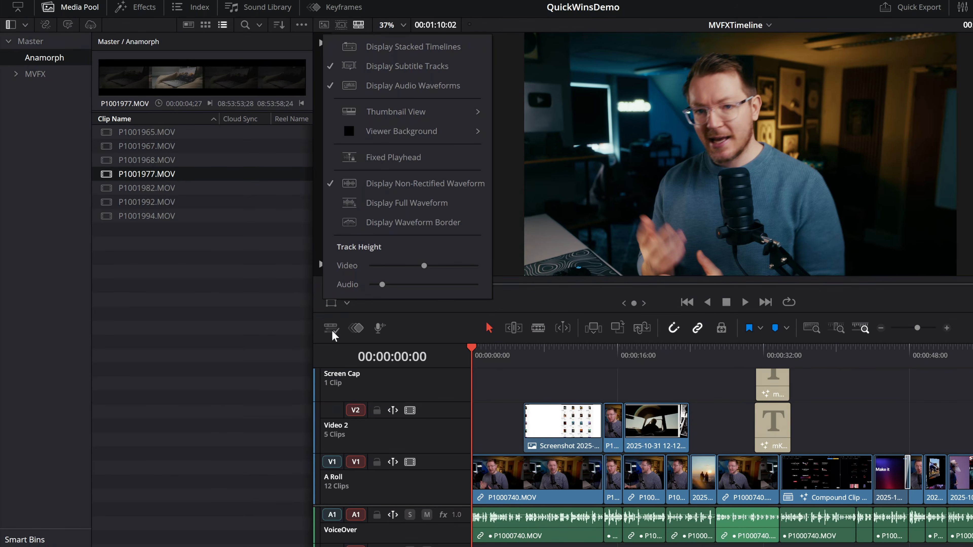
pyautogui.click(404, 49)
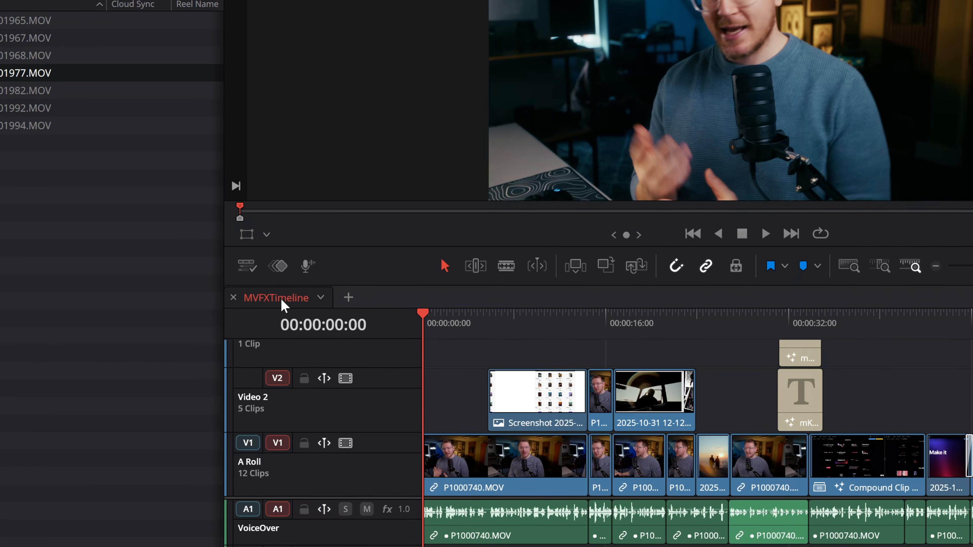
pyautogui.rightClick(283, 305)
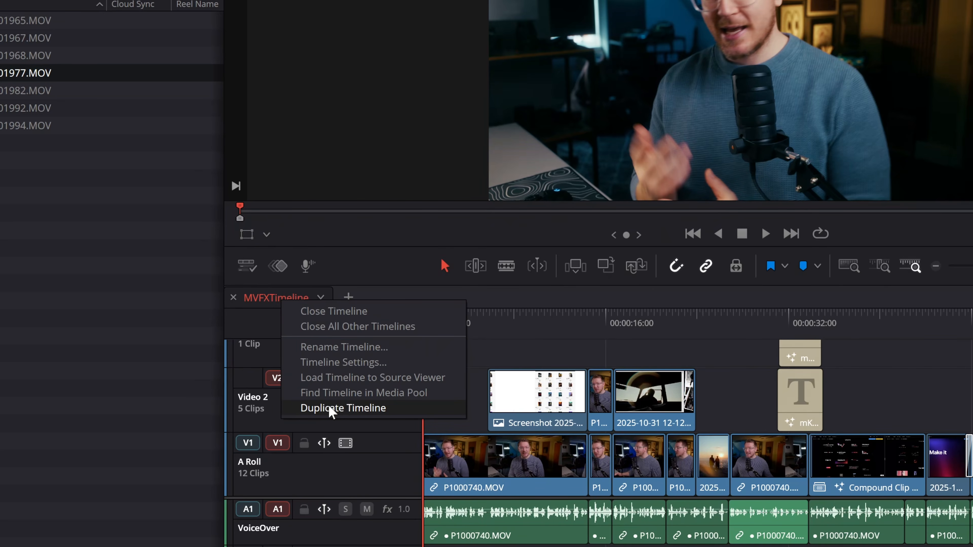
pyautogui.click(339, 408)
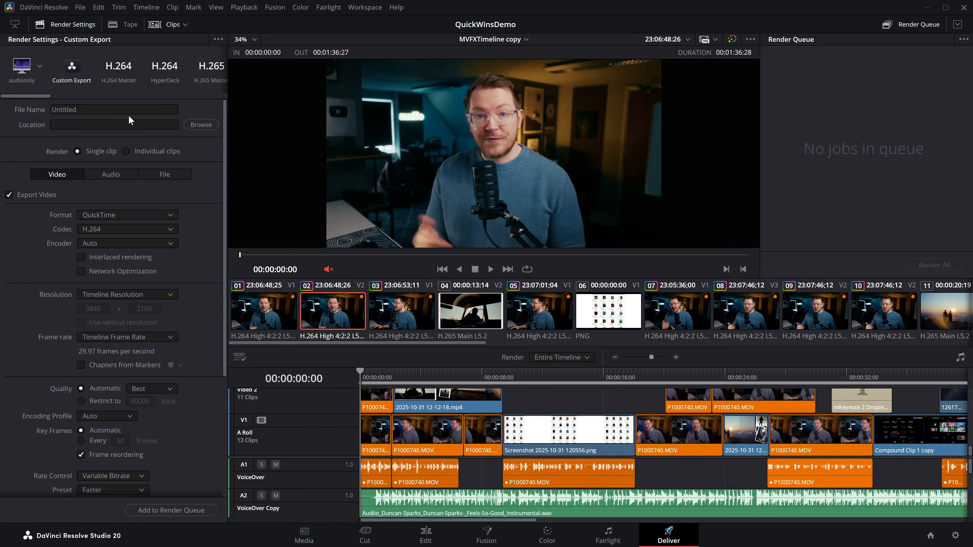
# Load the H.265 Master render preset on the Deliver page and review its format, frame rate and quality settings.
pyautogui.click(211, 71)
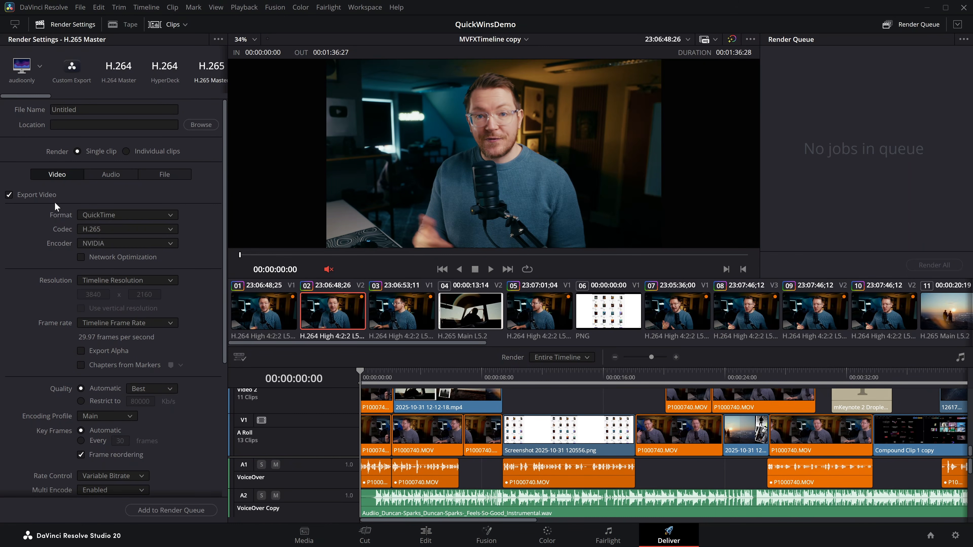
pyautogui.click(89, 215)
pyautogui.click(102, 323)
pyautogui.scroll(-3, 126, 337)
pyautogui.scroll(3, 128, 349)
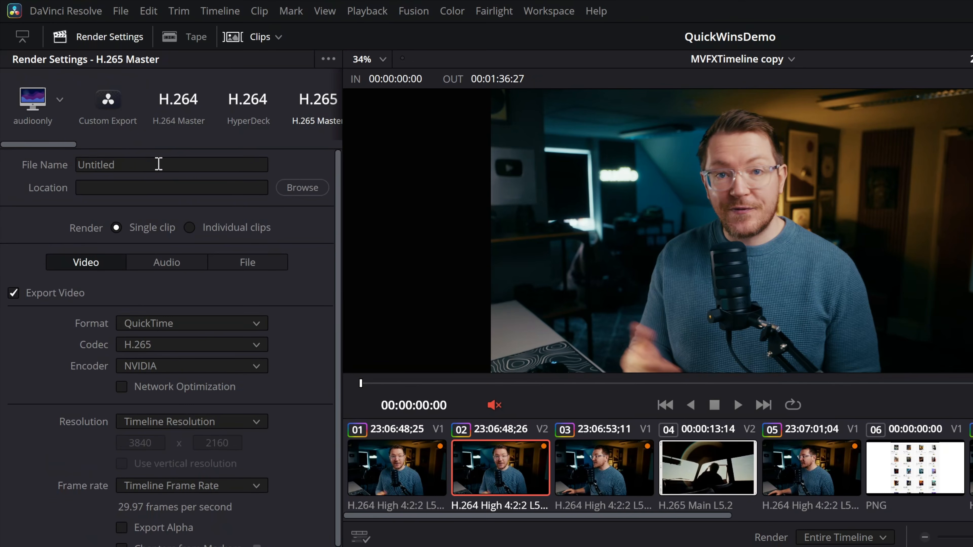
# Replace the render file name with the Timeline Name metadata variable.
pyautogui.click(109, 110)
pyautogui.press('BackSpace')
pyautogui.press('BackSpace')
pyautogui.press('BackSpace')
pyautogui.press('BackSpace')
pyautogui.press('BackSpace')
pyautogui.press('BackSpace')
pyautogui.press('BackSpace')
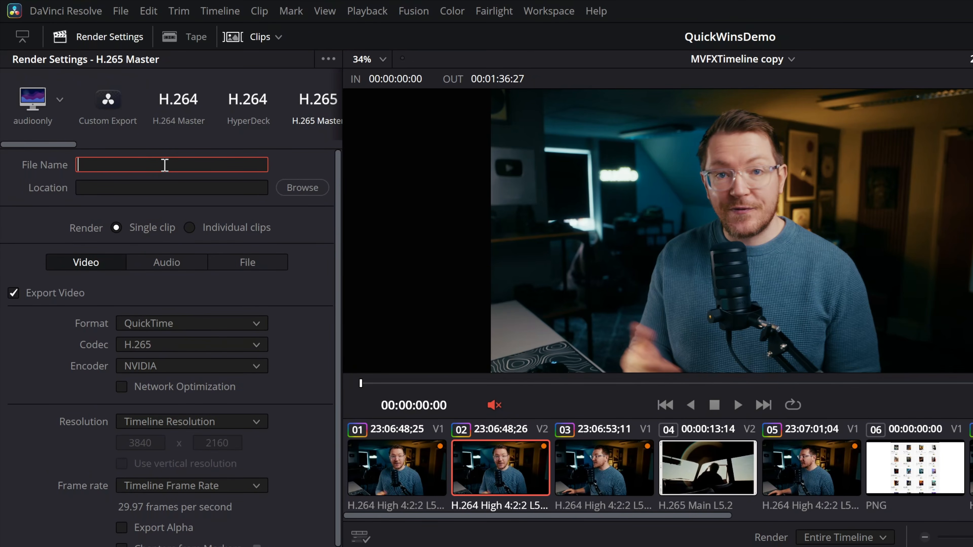
pyautogui.write('%')
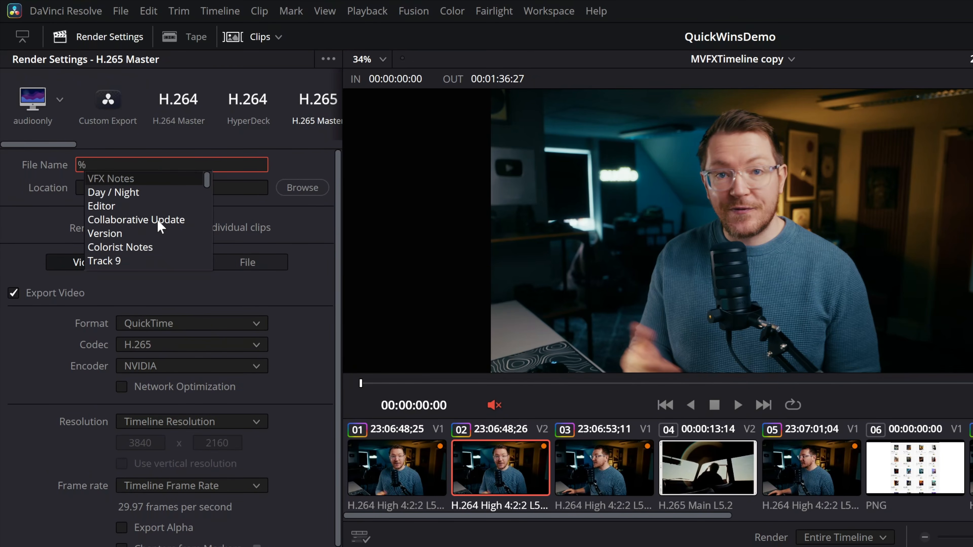
pyautogui.scroll(-1, 158, 221)
pyautogui.scroll(-3, 159, 222)
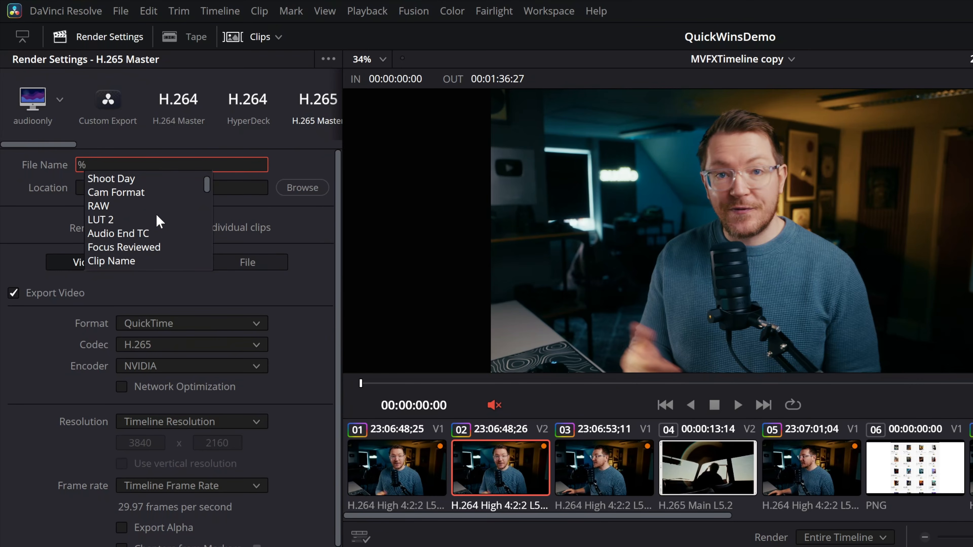
pyautogui.write('time')
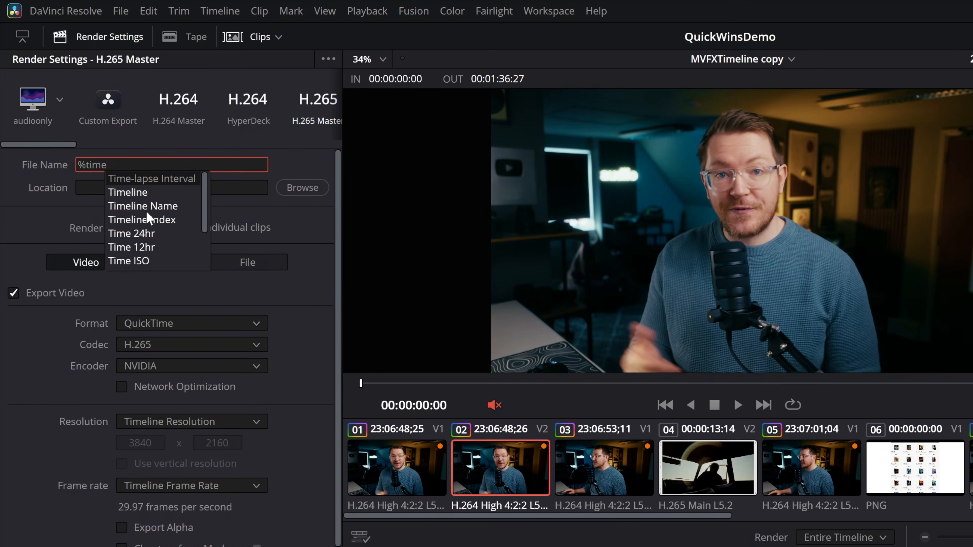
pyautogui.click(146, 206)
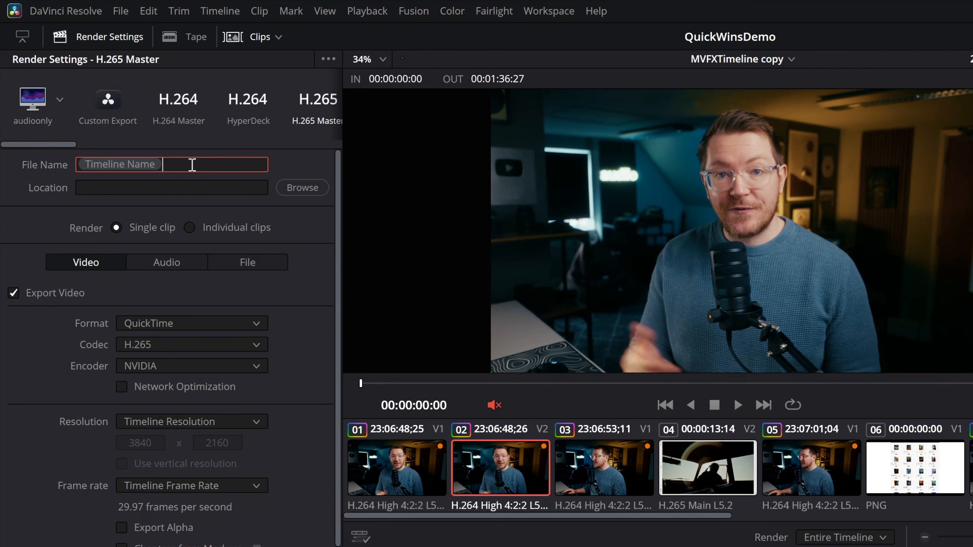
# Append the Date metadata variable after Timeline Name in the render file name.
pyautogui.write('%')
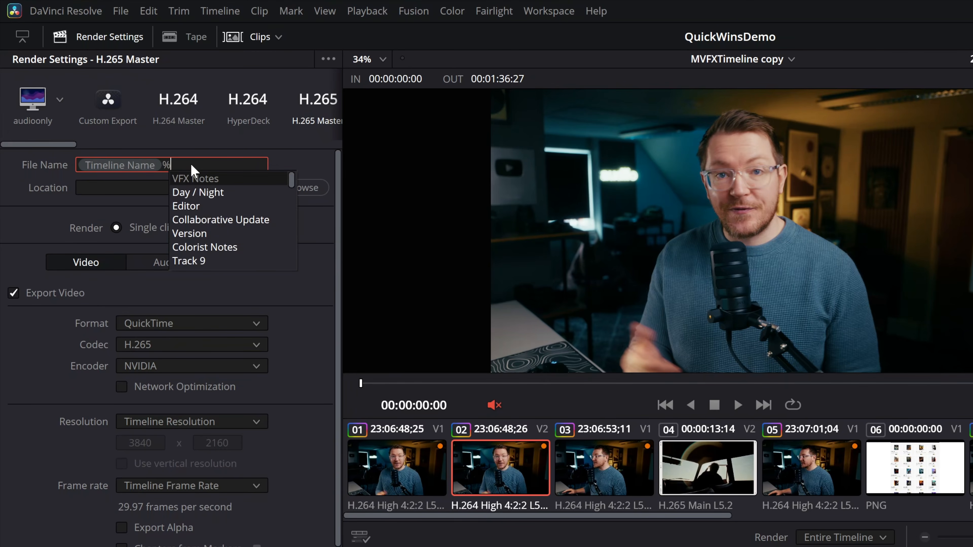
pyautogui.write('date')
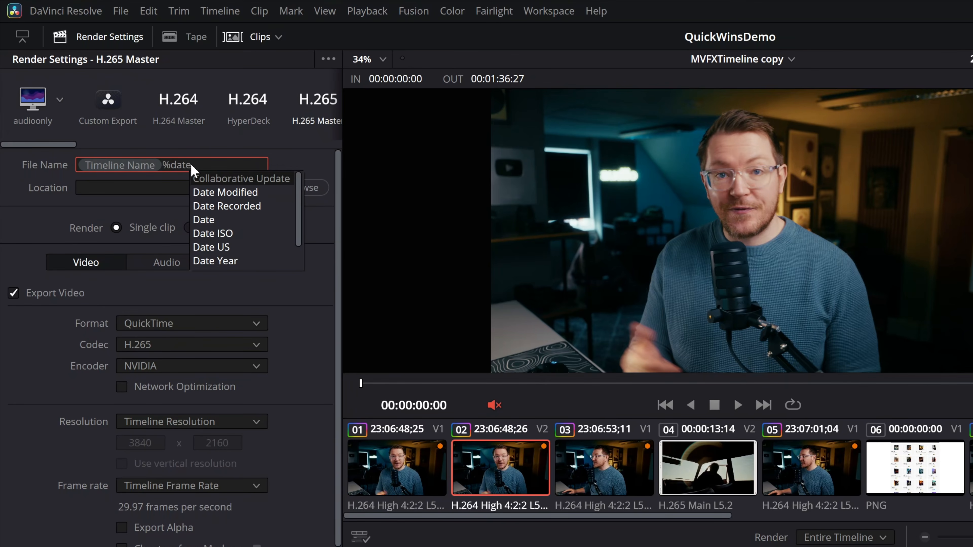
pyautogui.click(208, 221)
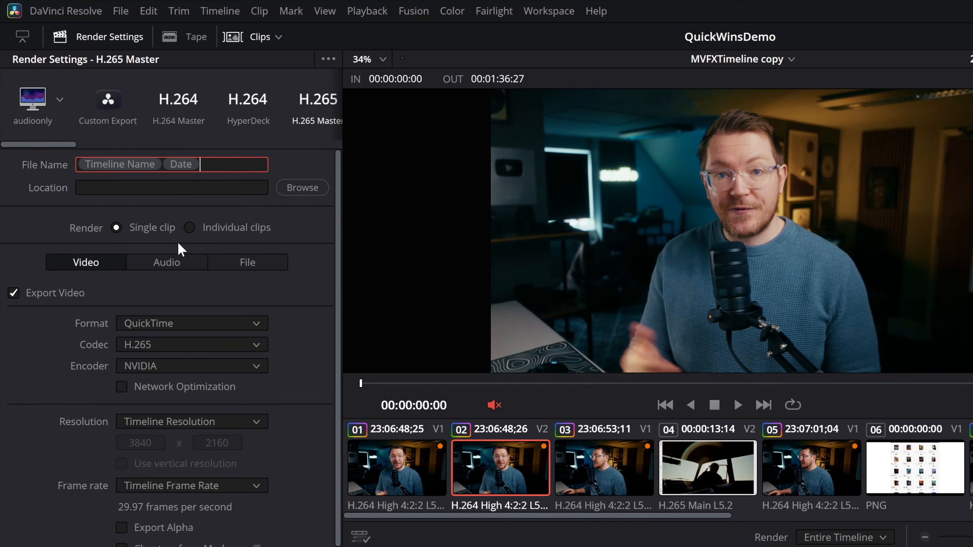
# Save the render settings as a new preset named Demo with the person-on-screen icon, and add it to quick export.
pyautogui.click(324, 59)
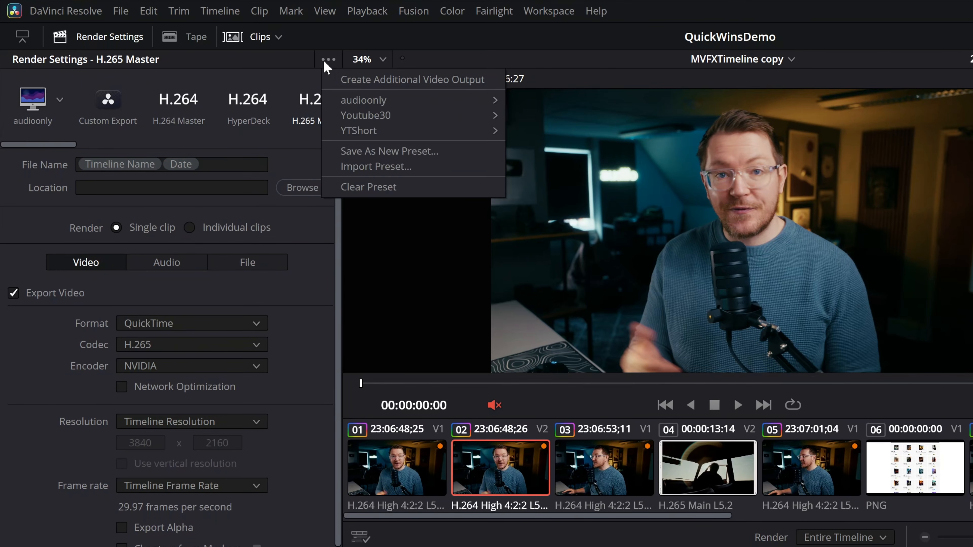
pyautogui.click(368, 155)
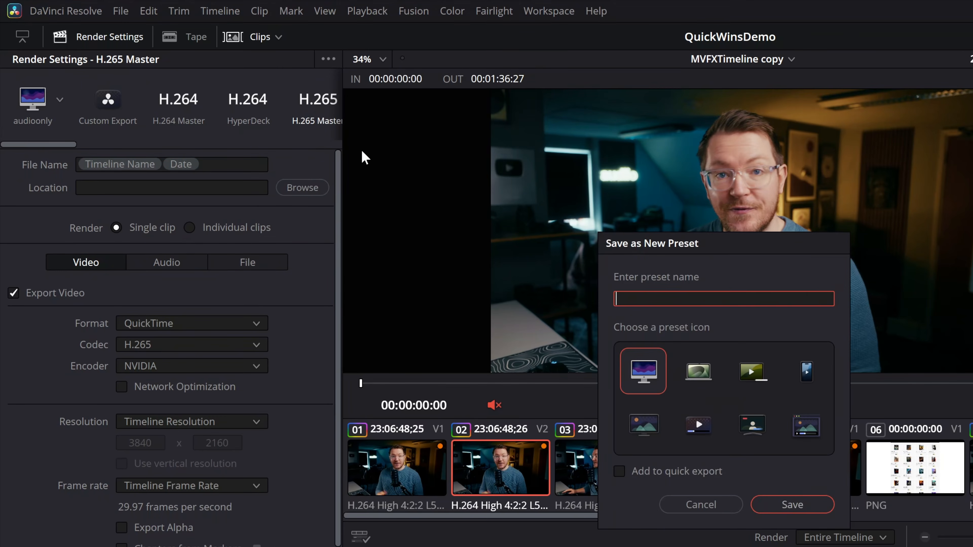
pyautogui.write('Demo')
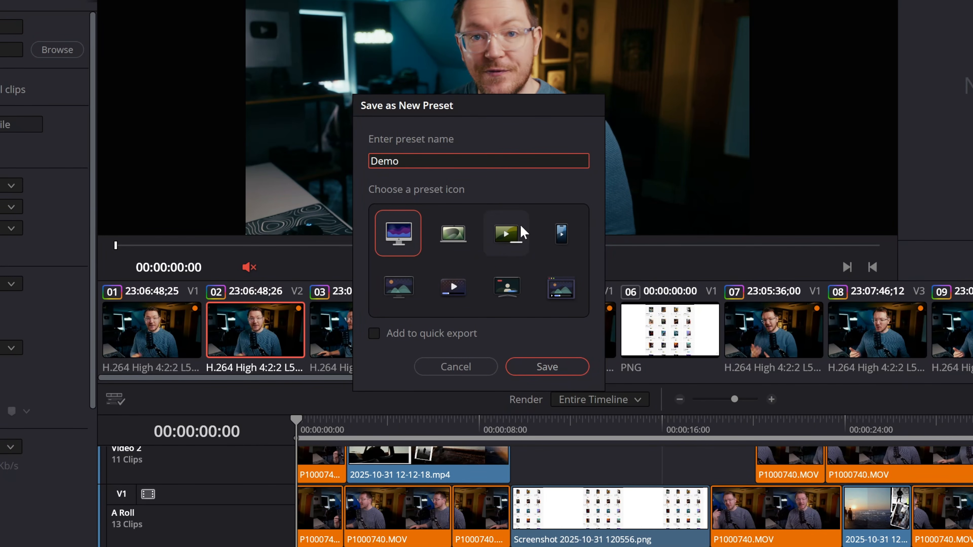
pyautogui.click(501, 288)
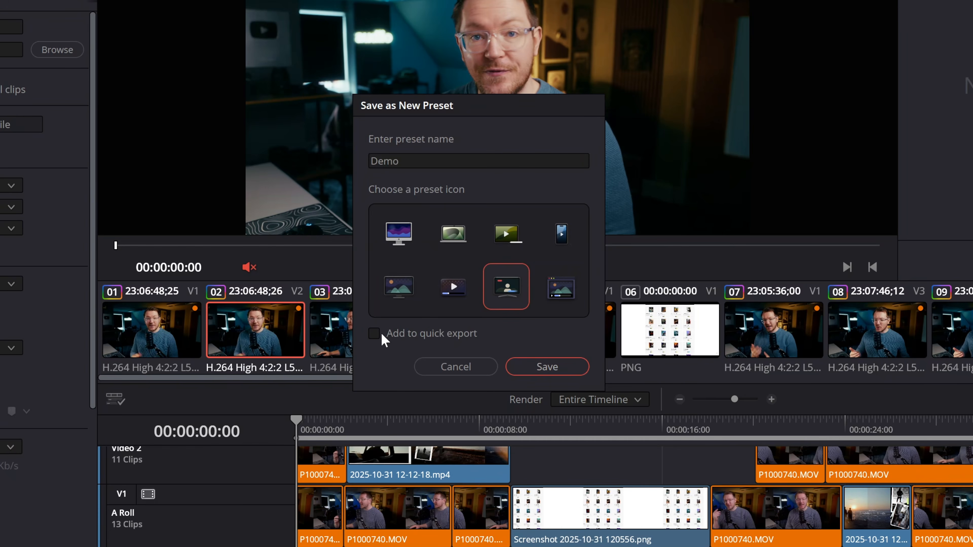
pyautogui.click(373, 335)
pyautogui.click(547, 368)
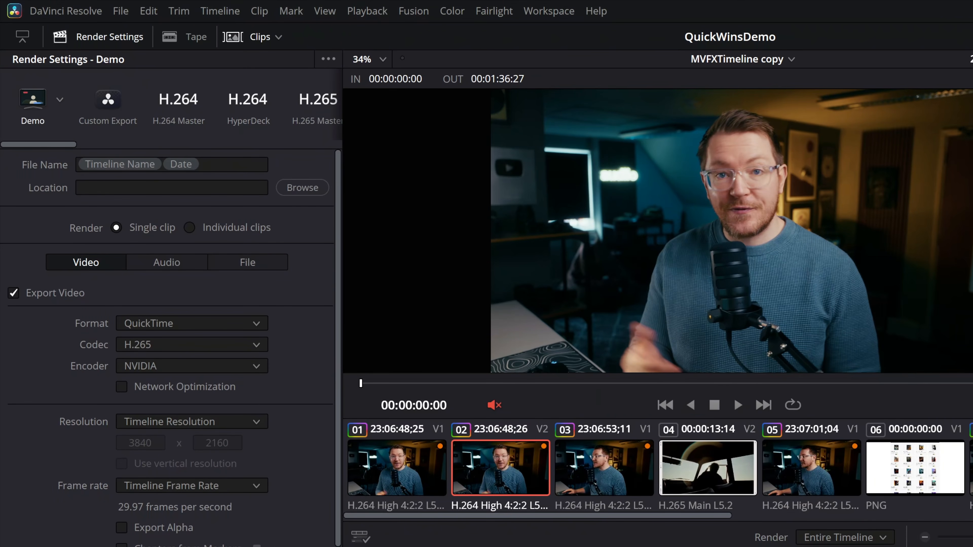
# Choose the Demo custom preset and add MVFXTimeline copy to the render queue with the Desktop as its destination.
pyautogui.moveTo(48, 145); pyautogui.dragTo(11, 152)
pyautogui.click(59, 101)
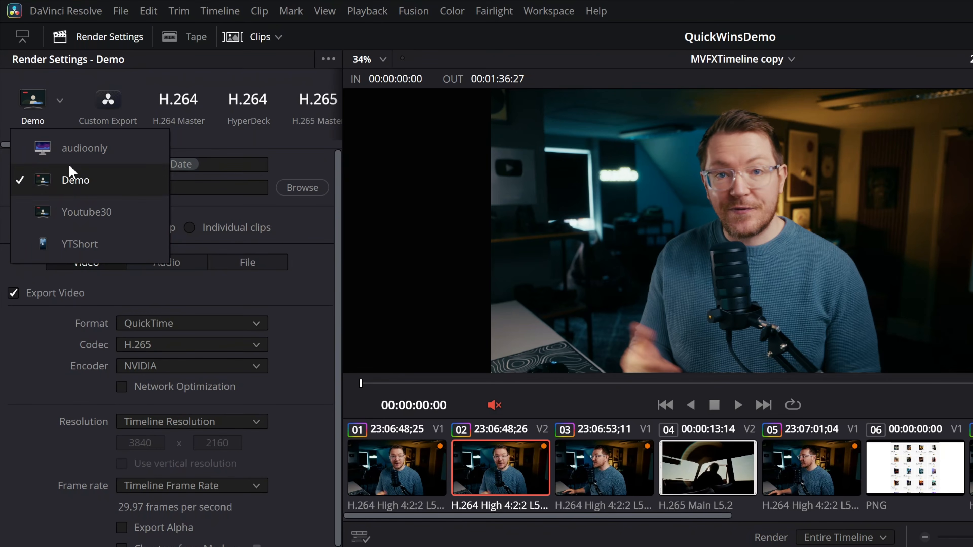
pyautogui.click(68, 187)
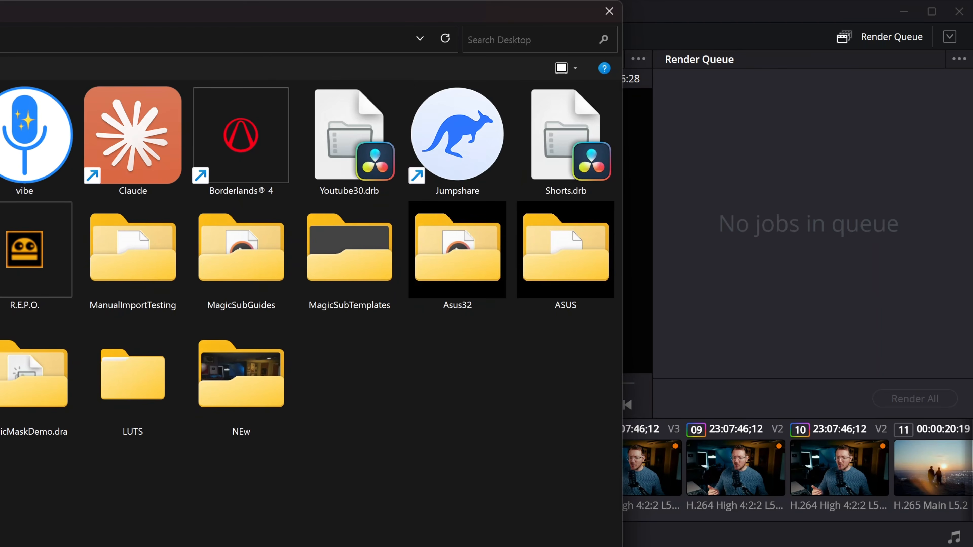
pyautogui.press('Return')
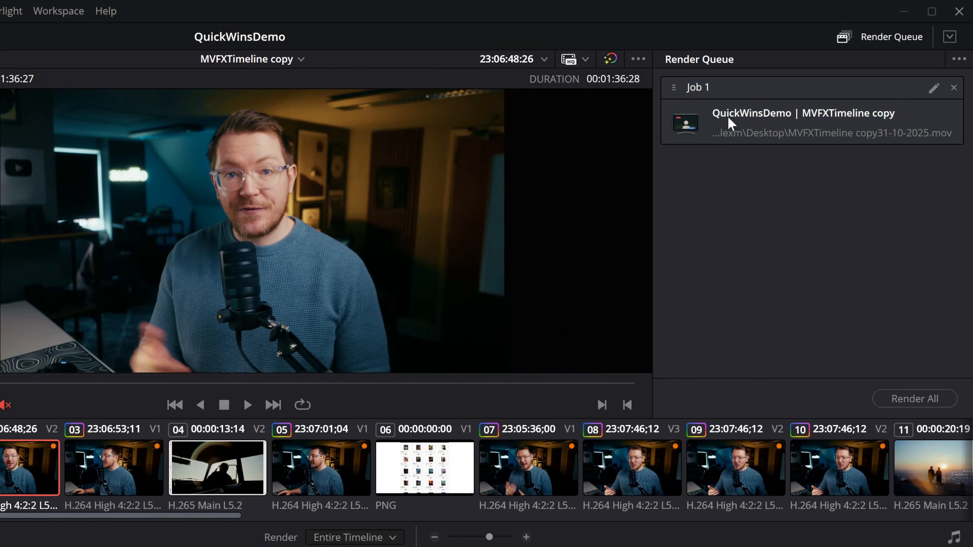
pyautogui.click(845, 139)
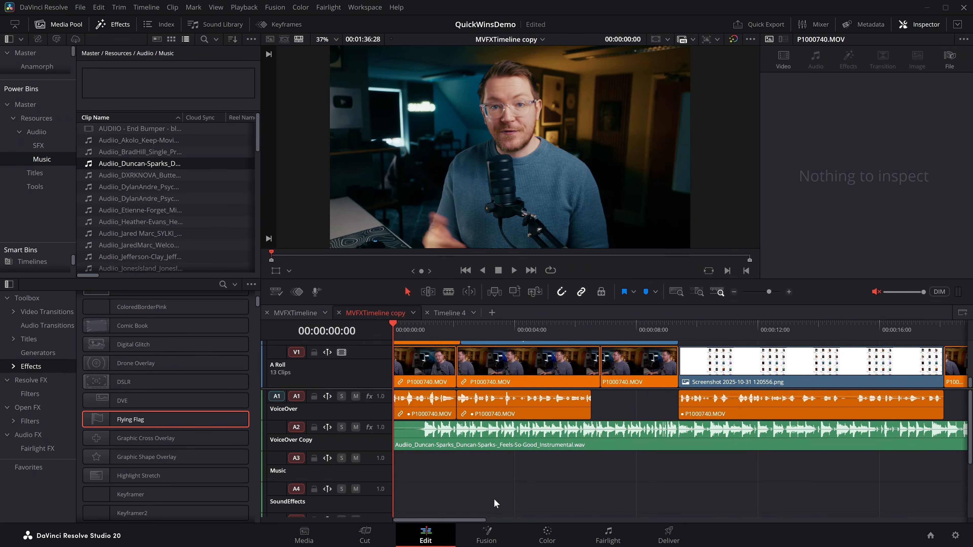
# Open Quick Export for MVFXTimeline copy from the Edit page and select the Demo preset.
pyautogui.click(757, 25)
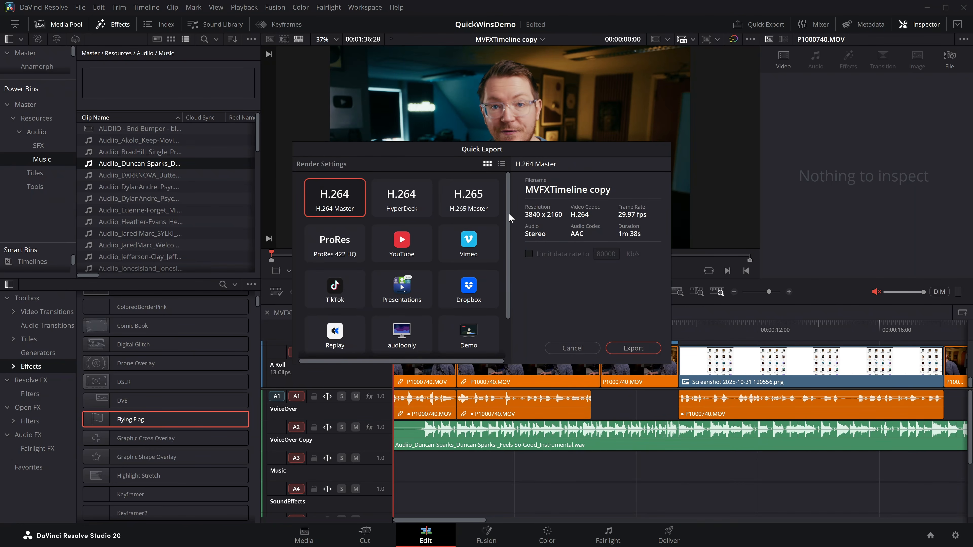
pyautogui.scroll(-2, 509, 213)
pyautogui.click(464, 286)
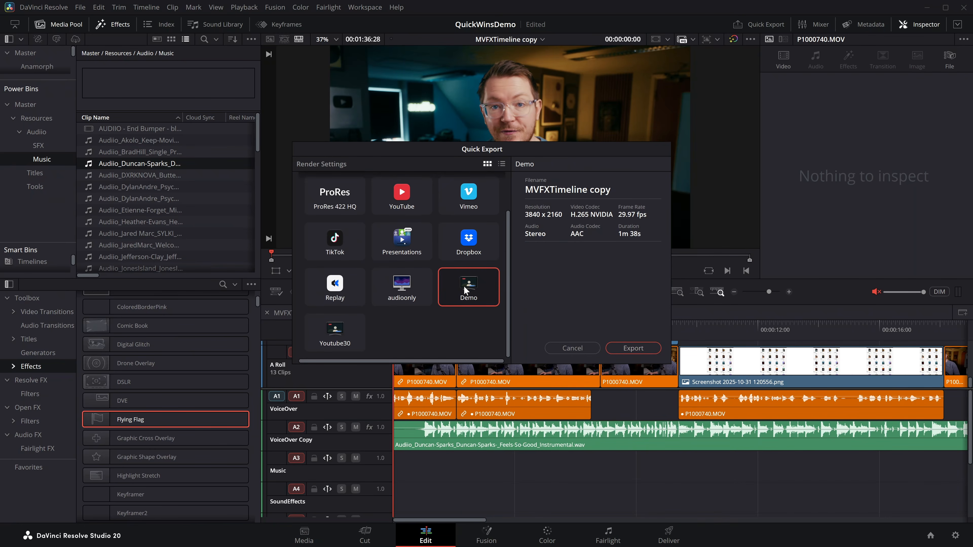